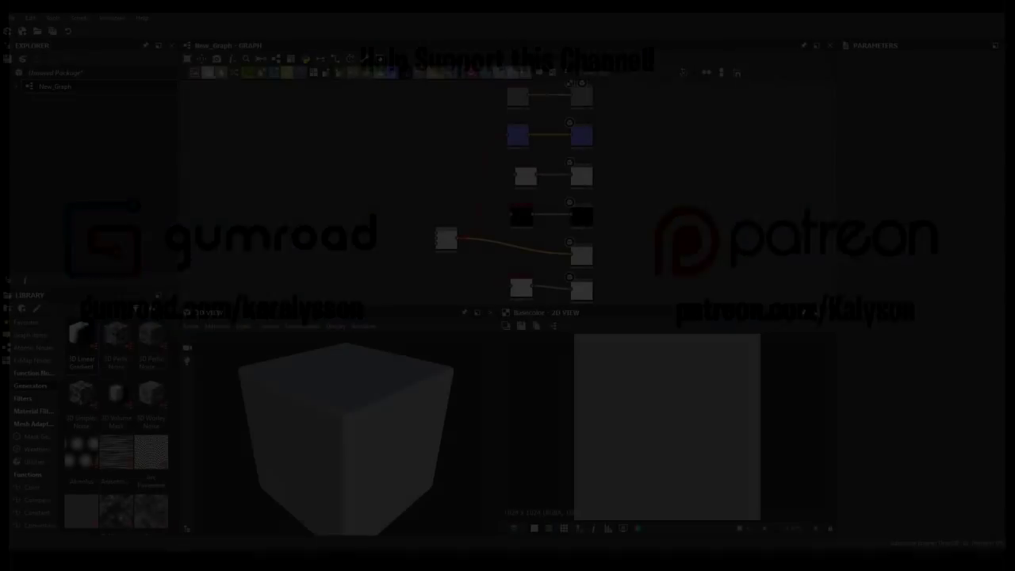
- Open the node search popup in the empty graph
key(space)
- Add a Cells 3 generator feeding Edge Detect and Bevel for the cobblestone height
text(cells)
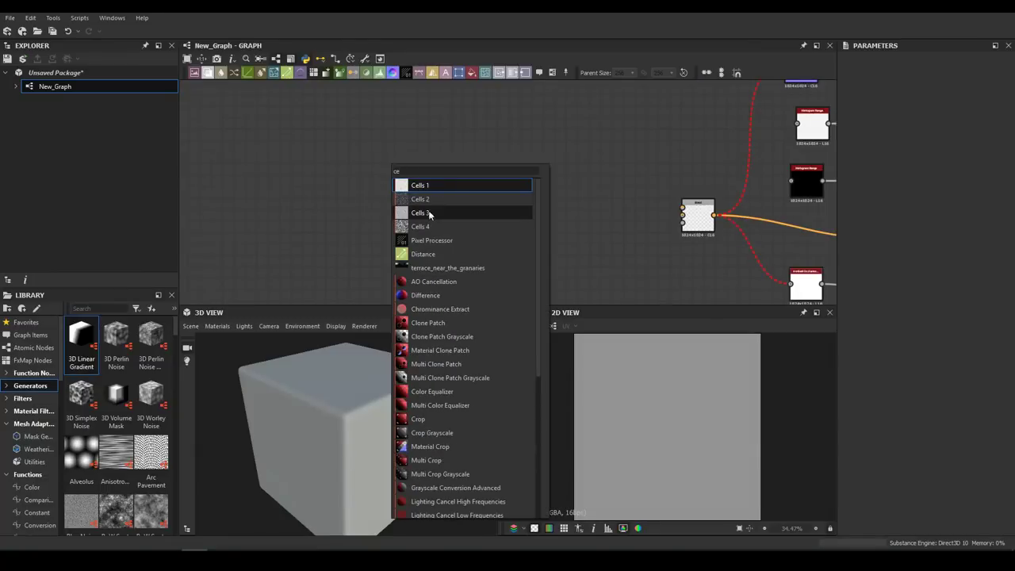
click(428, 212)
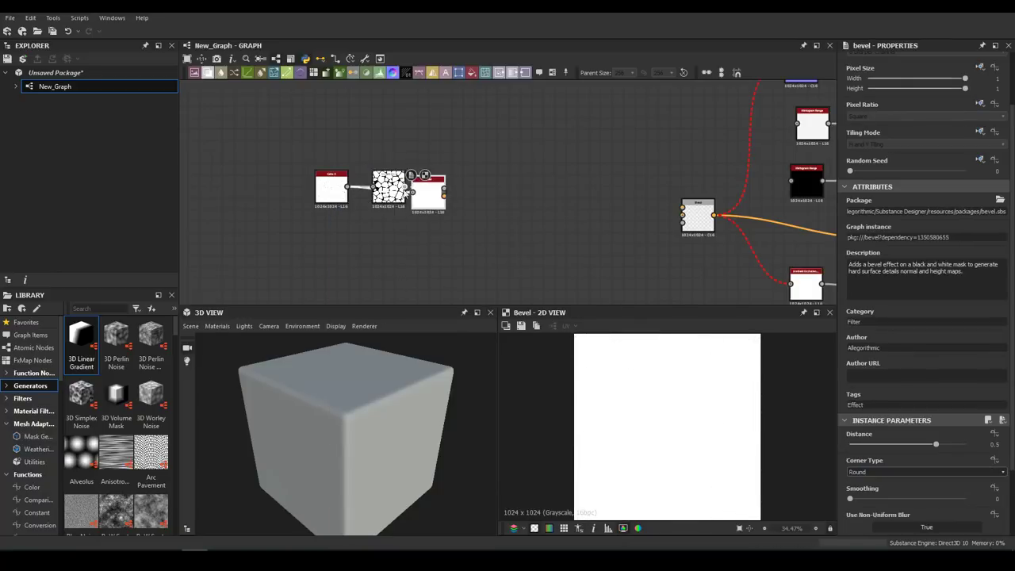
scroll(920, 357, down, 3)
drag(850, 412, 964, 412)
drag(935, 359, 903, 359)
click(191, 326)
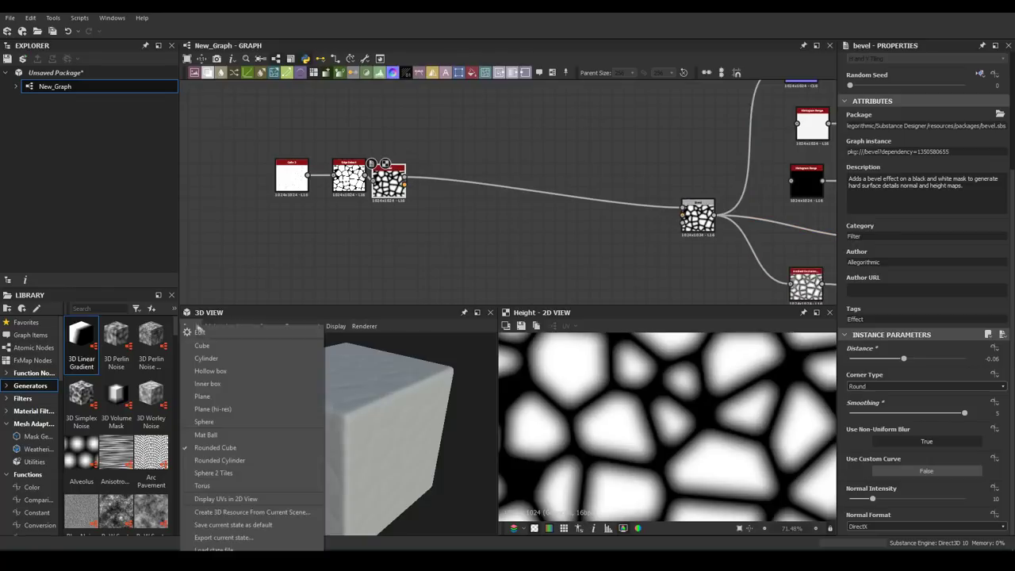
click(277, 355)
- Connect the Bevel result to the graph outputs and view the AO output
middle_drag(815, 301, 596, 290)
double_click(673, 255)
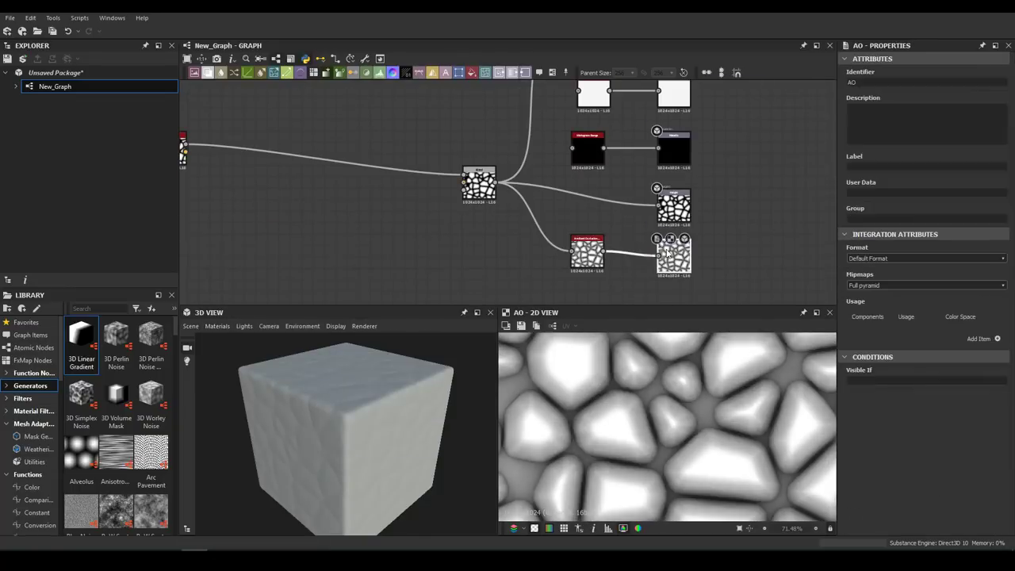
drag(673, 255, 377, 405)
- Preview the stones on a tessellated plane with displacement enabled in the preview material
click(415, 509)
click(190, 326)
click(214, 155)
scroll(357, 444, up, 3)
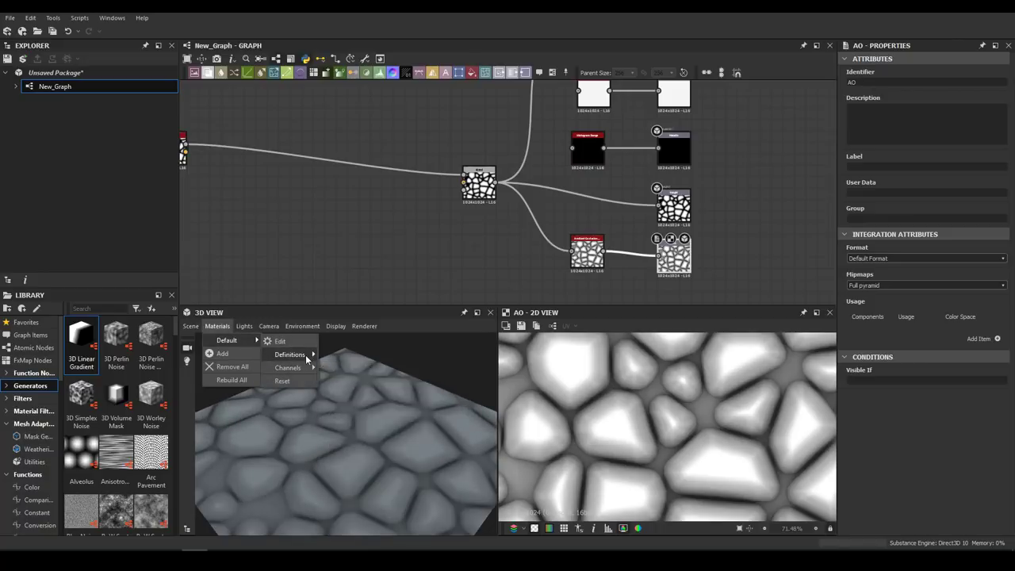
click(279, 341)
scroll(621, 129, down, 2)
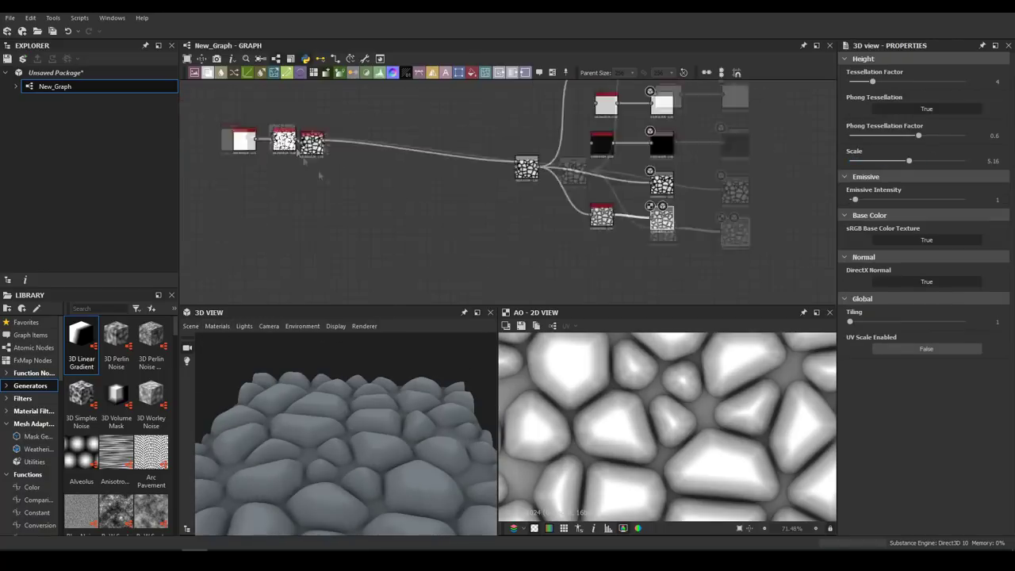
- Insert a Blur HQ Grayscale after the Bevel with a low blur intensity
scroll(228, 141, up, 3)
click(361, 131)
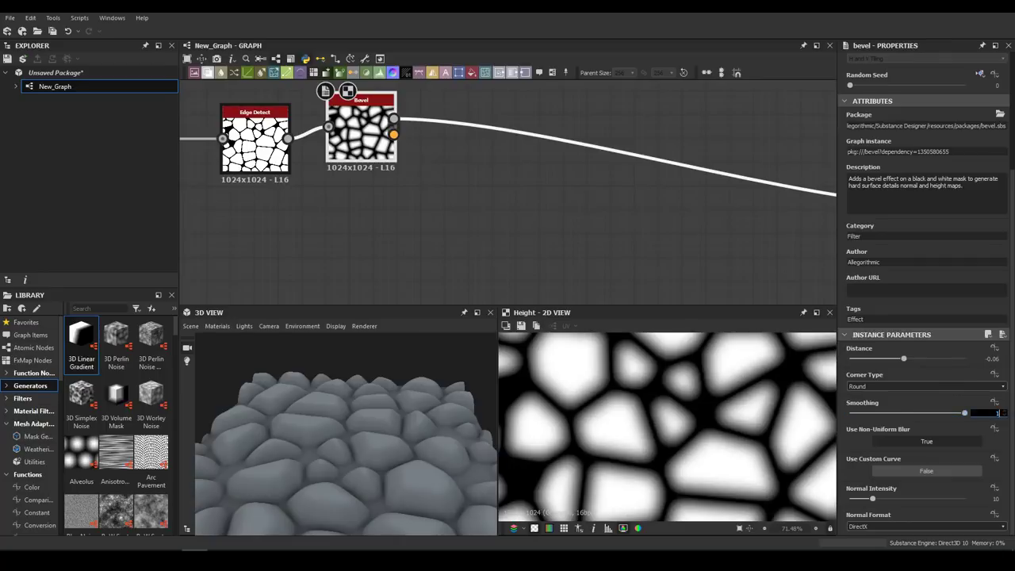
scroll(636, 405, up, 3)
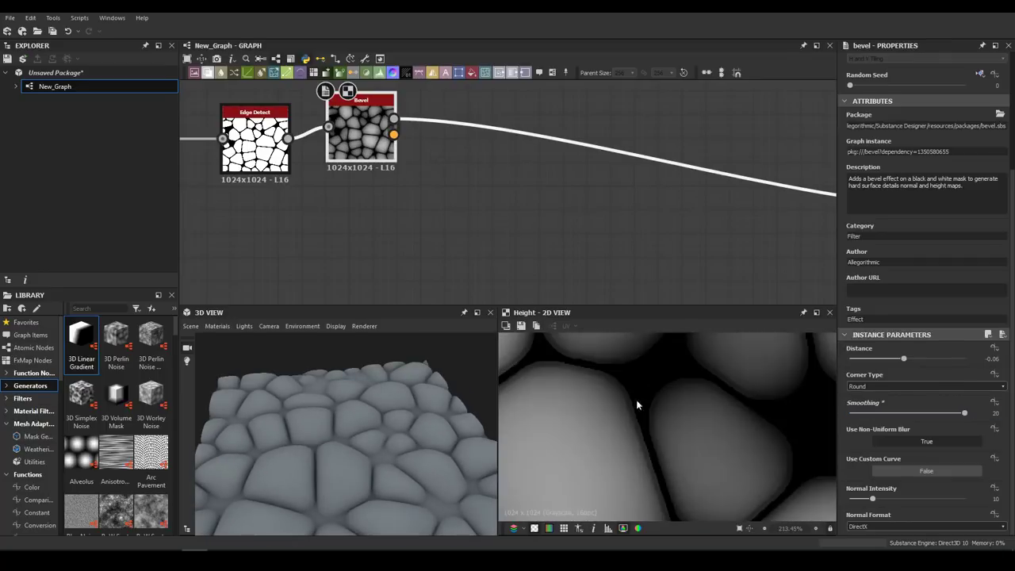
key(space)
text(blur hq)
key(Return)
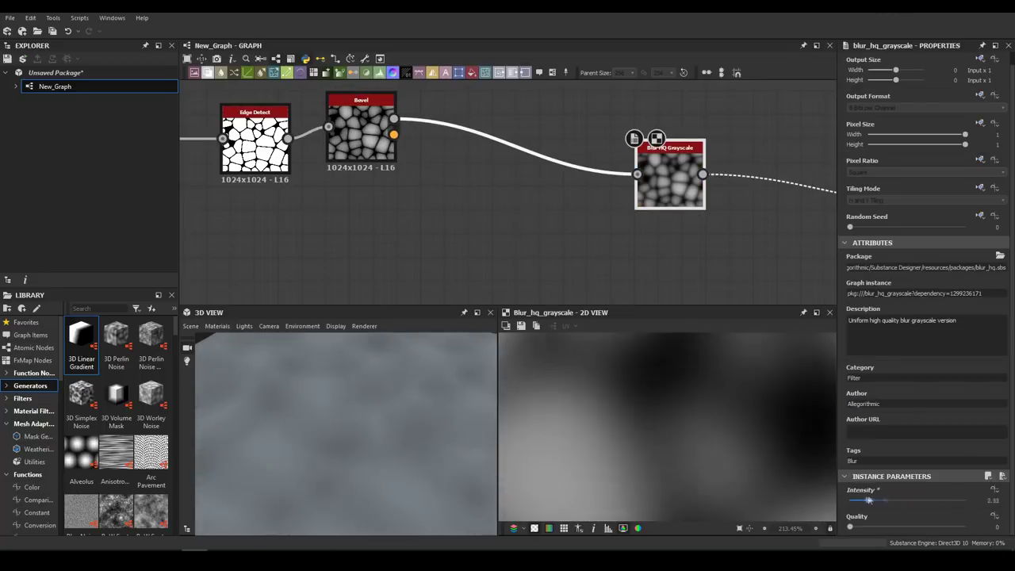
drag(892, 502, 847, 499)
- Raise the Bevel smoothing to about 10.59 for rounder stones
click(254, 143)
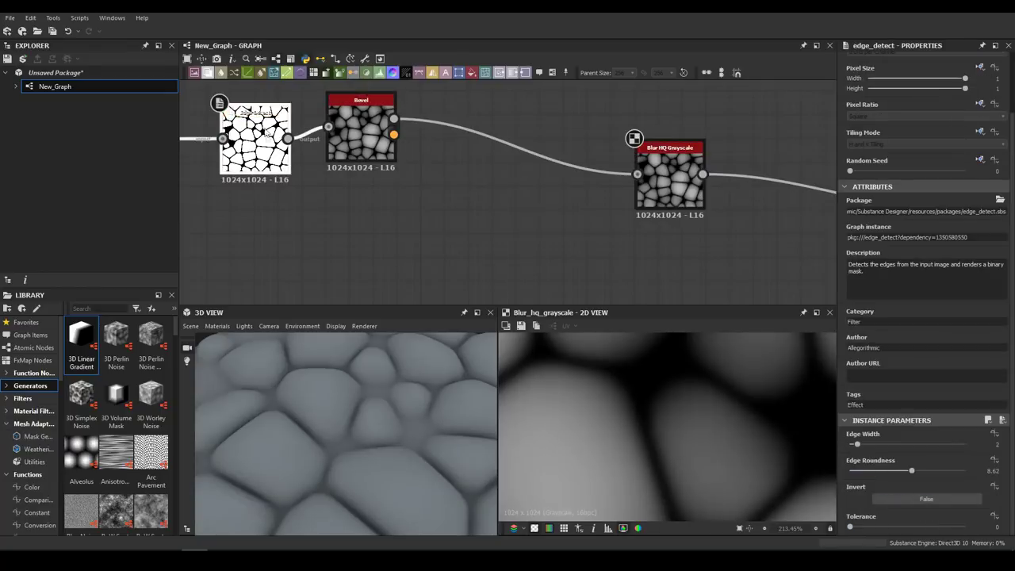
click(361, 131)
drag(855, 467, 876, 470)
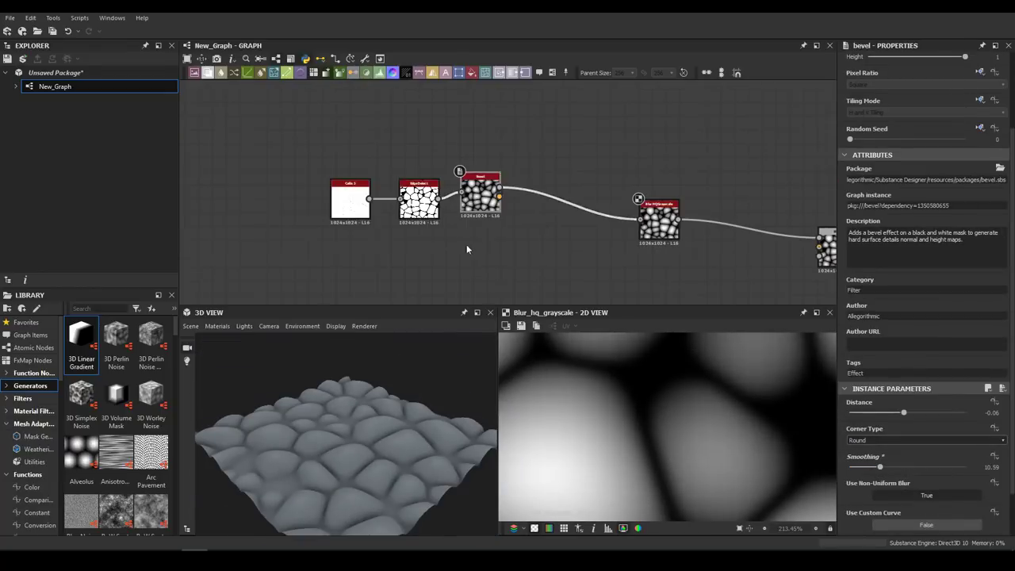
scroll(401, 201, up, 2)
middle_drag(492, 90, 453, 128)
key(space)
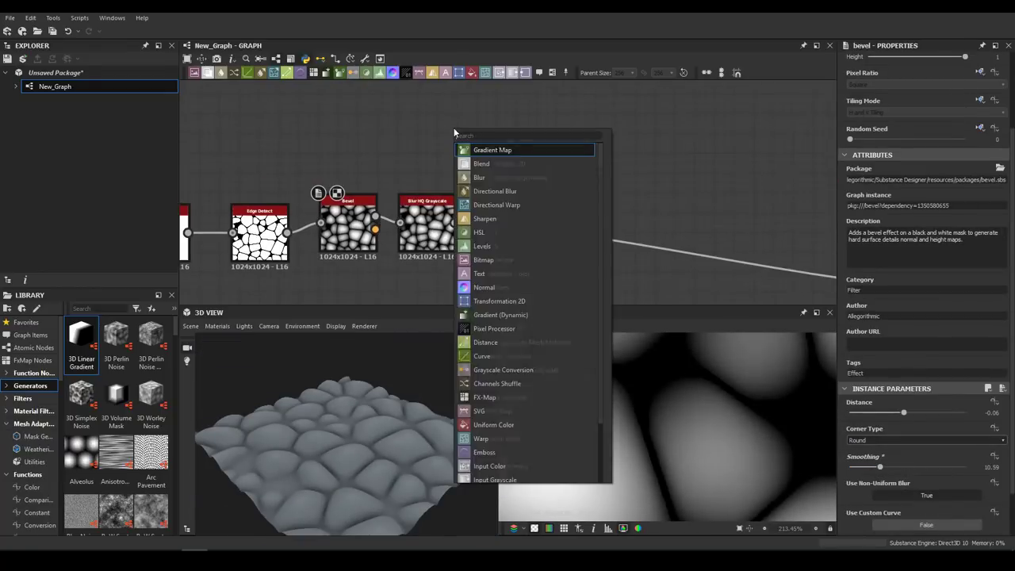
- Add a Tile Sampler (Scale 3.1, Scale Random 0.61) and warp it with a Directional Warp
click(505, 268)
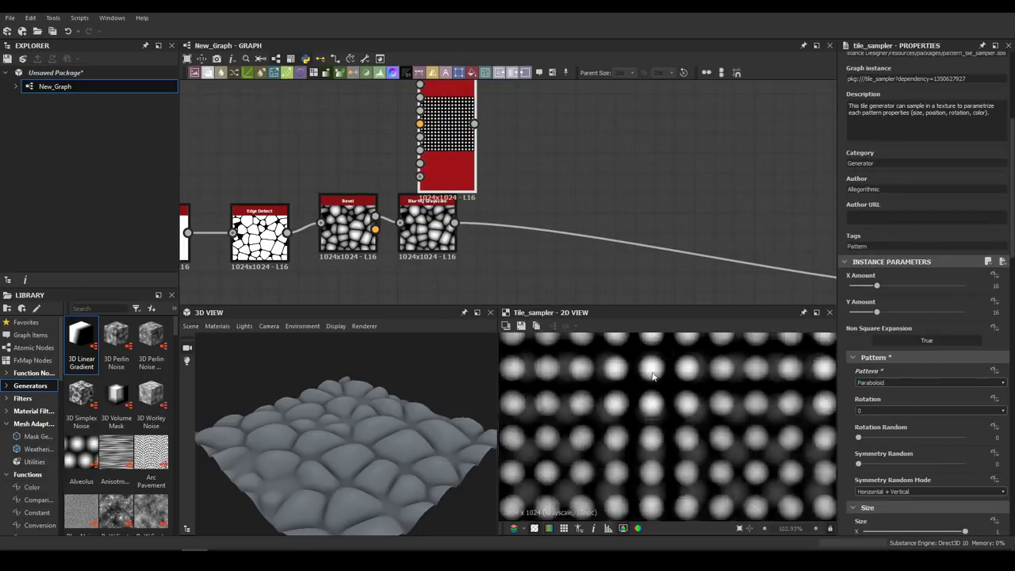
scroll(880, 412, down, 3)
mouse_move(869, 479)
mouse_down()
mouse_move(904, 479)
mouse_move(890, 479)
mouse_up()
scroll(890, 413, down, 2)
drag(905, 410, 934, 402)
scroll(920, 357, down, 3)
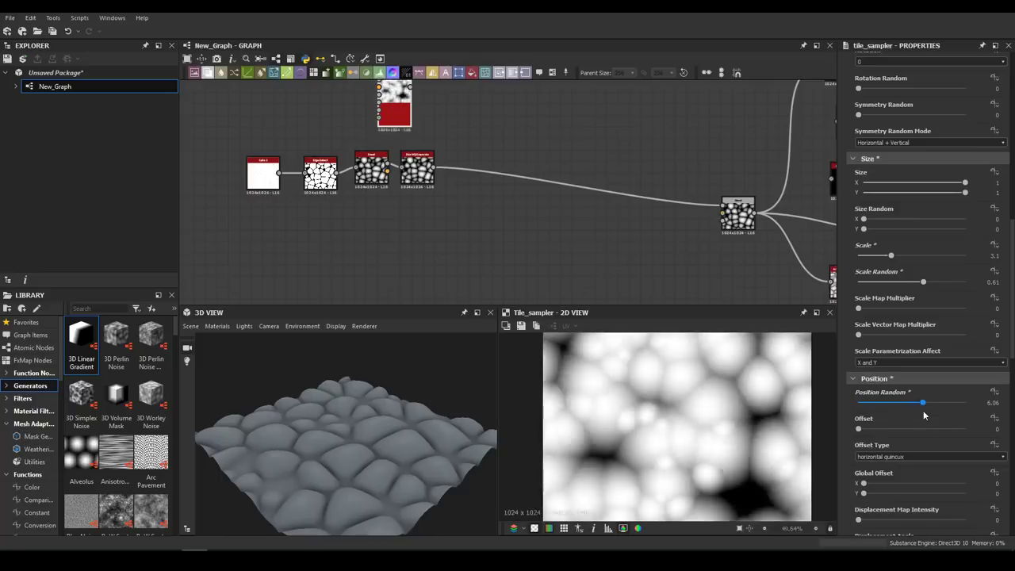
middle_drag(405, 126, 420, 171)
drag(421, 169, 391, 164)
drag(904, 280, 932, 280)
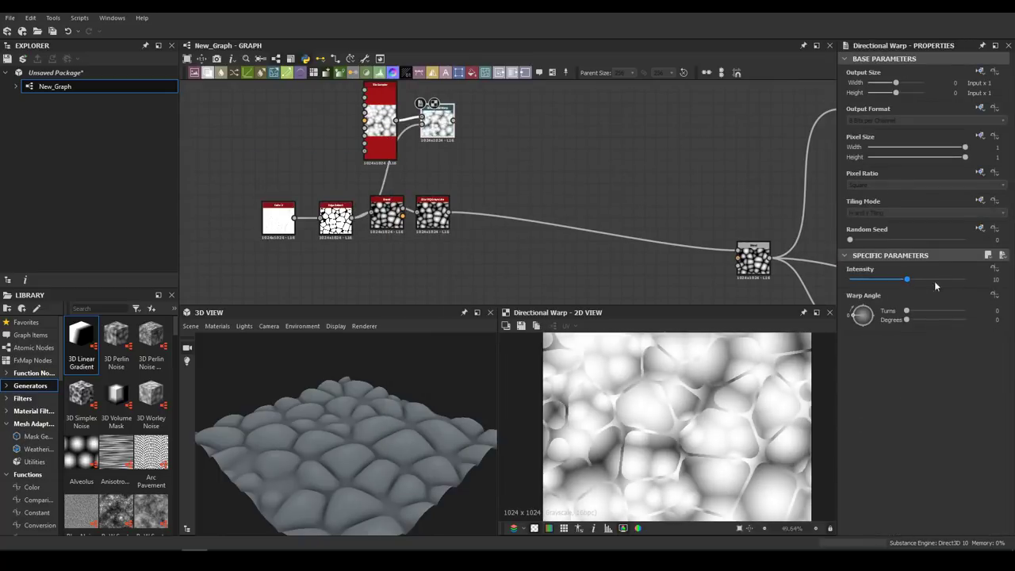
- Blend the warped pattern into the stones in Subtract mode at 0.18 opacity
key(space)
text(blend)
key(Return)
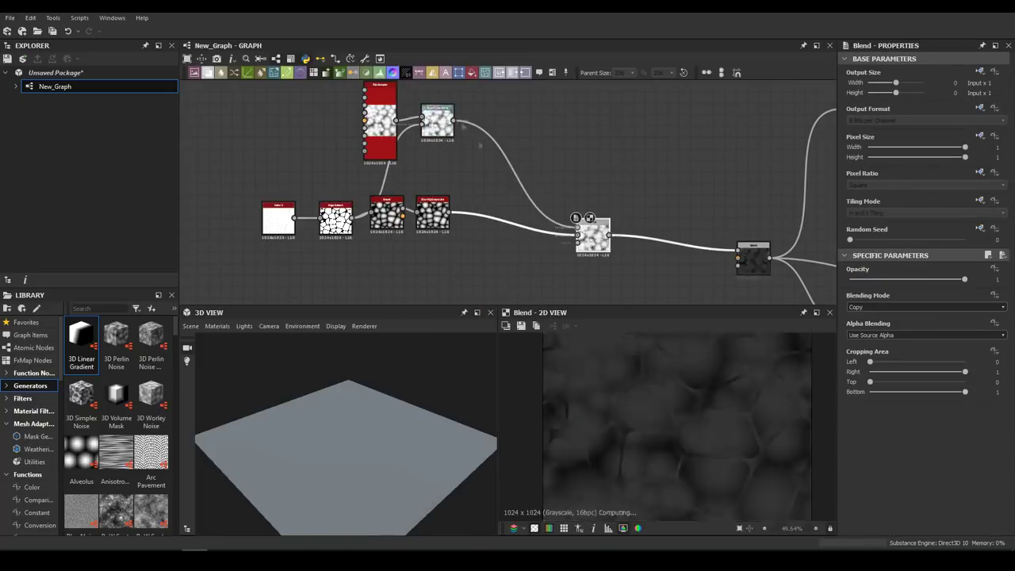
click(860, 329)
drag(964, 279, 870, 280)
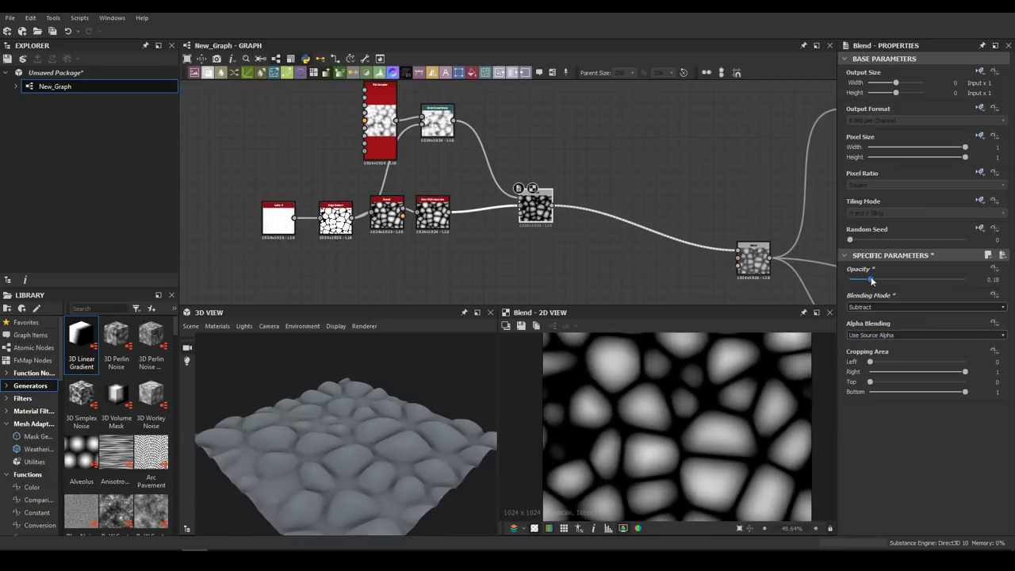
scroll(464, 226, up, 3)
key(space)
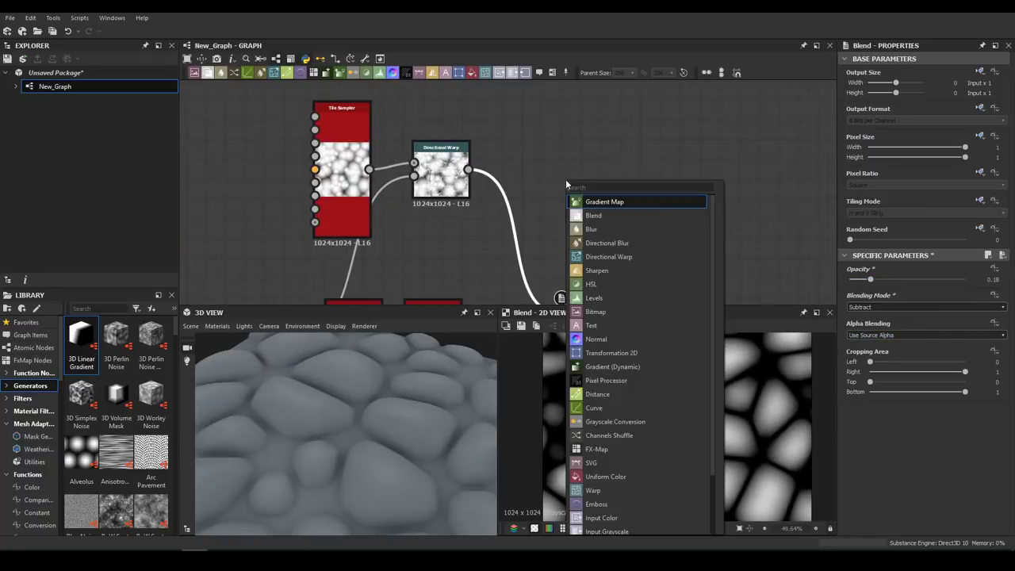
text(le)
- Insert Levels between the Directional Warp and Blend, and set the Blend to Multiply at 0.42
key(Return)
middle_drag(605, 210, 599, 118)
click(584, 237)
scroll(886, 307, down, 1)
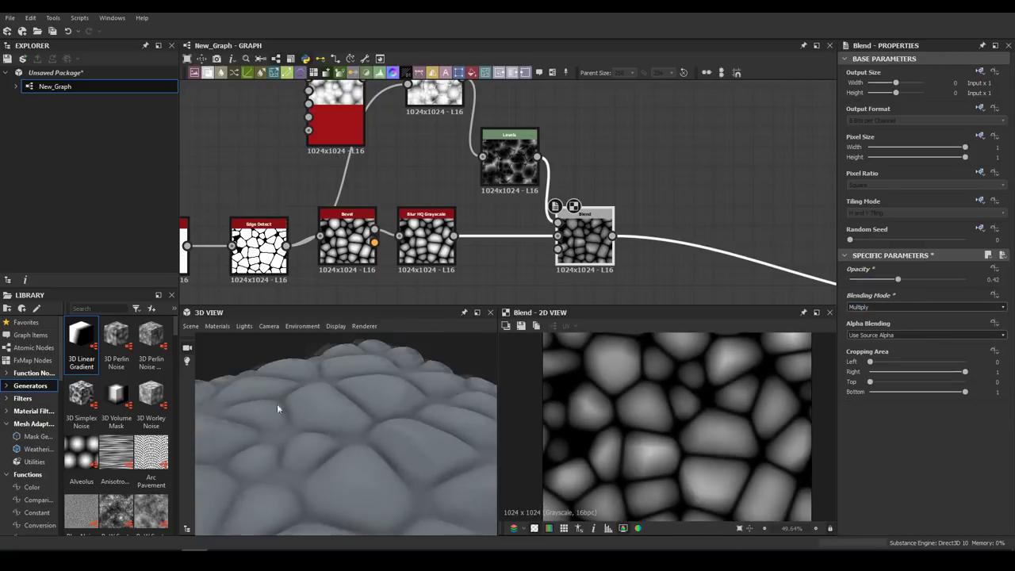
middle_drag(687, 251, 529, 219)
- Multiply a Moisture Noise into a second Blend at 0.22 opacity
key(space)
key(Return)
key(space)
text(moisture)
key(Return)
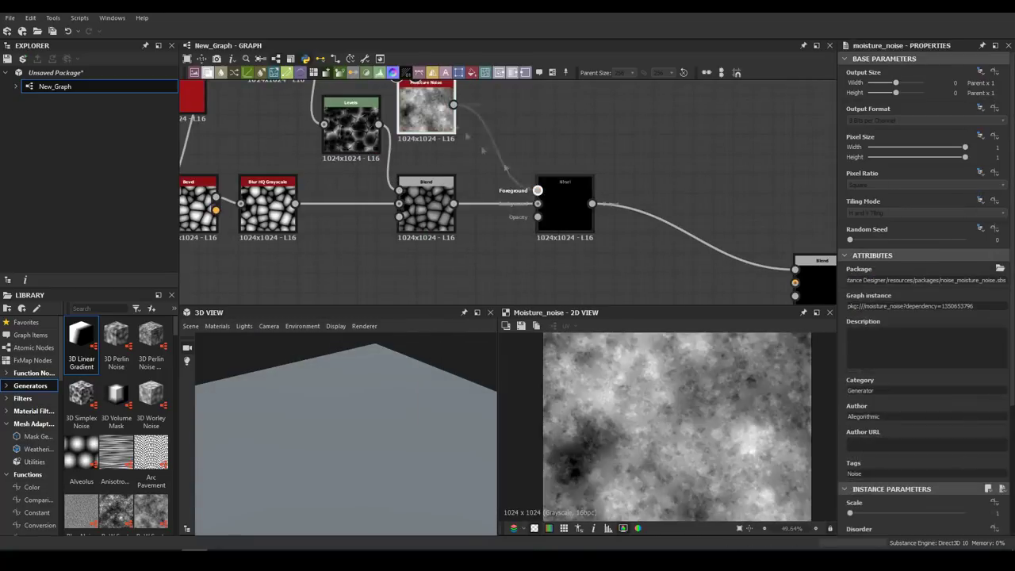
drag(452, 104, 538, 191)
drag(964, 279, 875, 279)
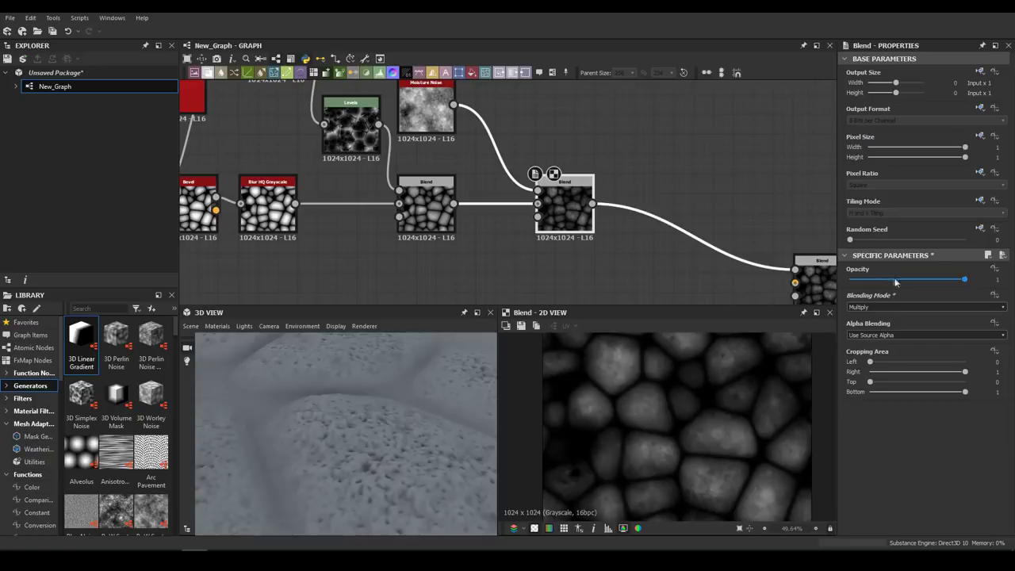
scroll(587, 206, down, 5)
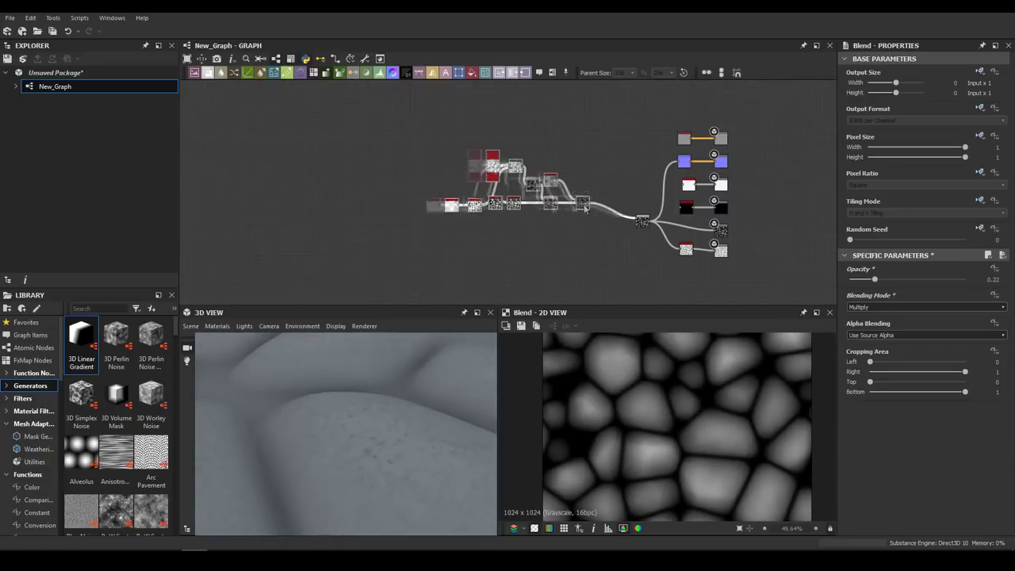
- Add a Warp node driven by Crystal 1 noise passed through a Blur
scroll(584, 208, up, 5)
scroll(585, 207, down, 1)
key(space)
text(warp)
key(Return)
mouse_move(404, 249)
mouse_down()
mouse_move(422, 163)
mouse_move(434, 188)
mouse_up()
text(rystal)
key(Return)
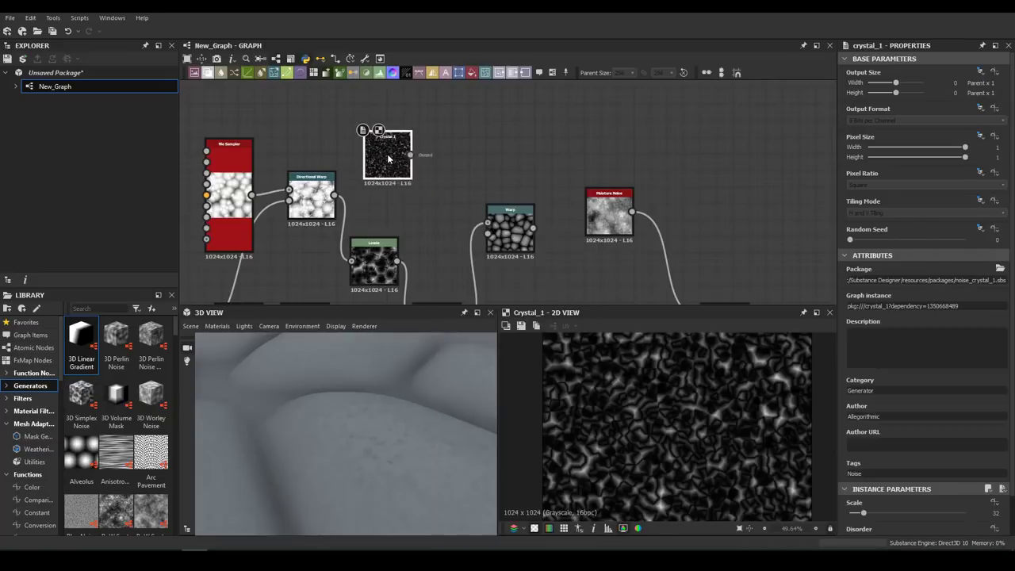
key(space)
text(blur)
key(Return)
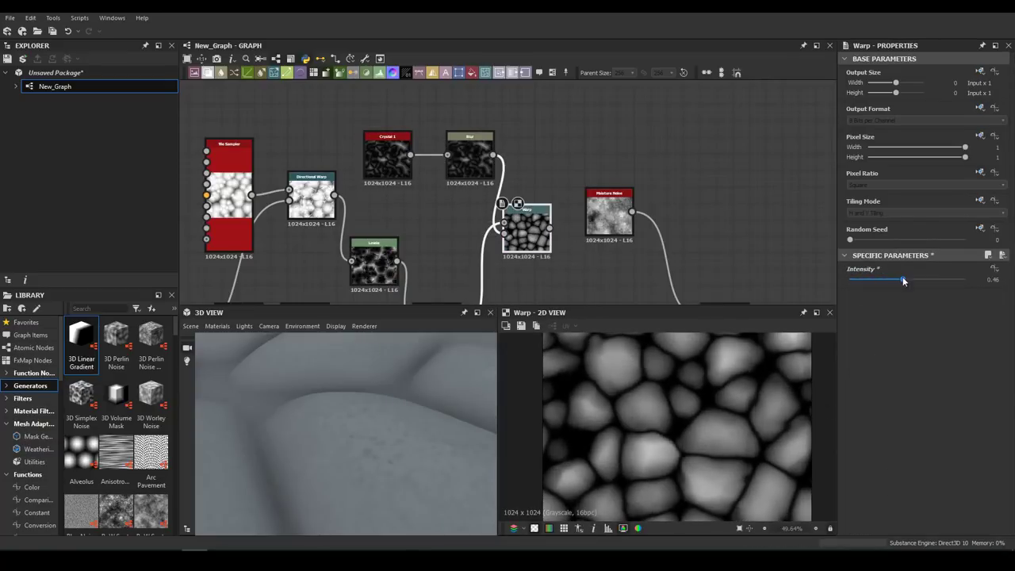
- Combine the warped layer through a Blend set to Min (Darken)
key(space)
text(blend)
key(Return)
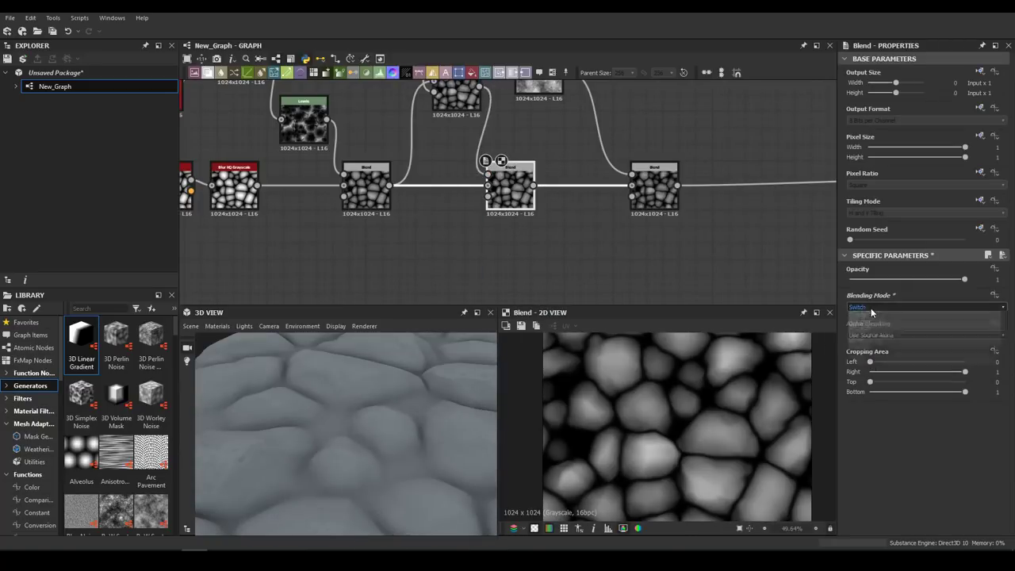
scroll(881, 309, down, 1)
drag(865, 279, 842, 279)
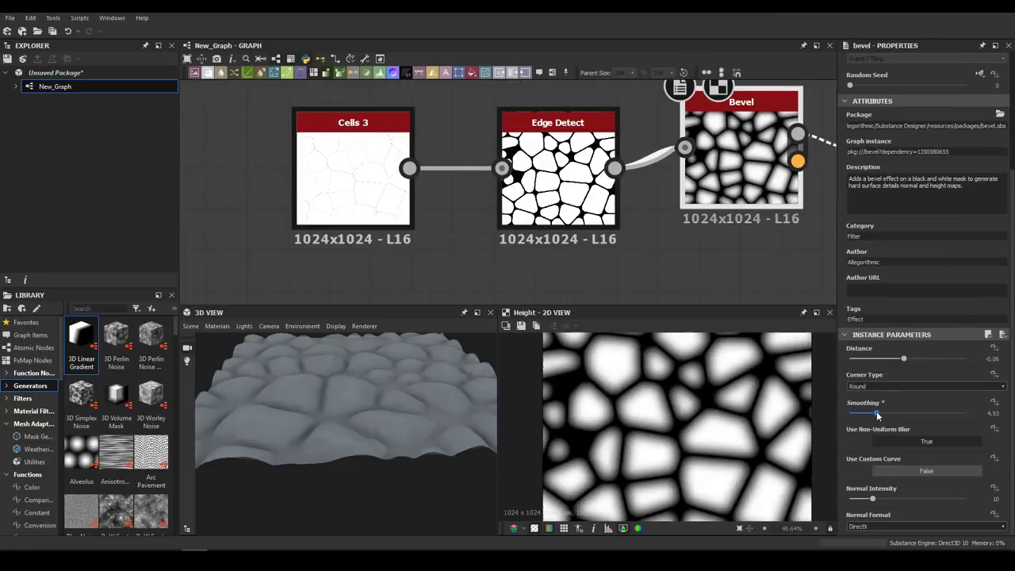
- Lower the Bevel smoothing to 4.26 and feed Perlin Noise into the Slope Blur's slope
drag(877, 415, 872, 413)
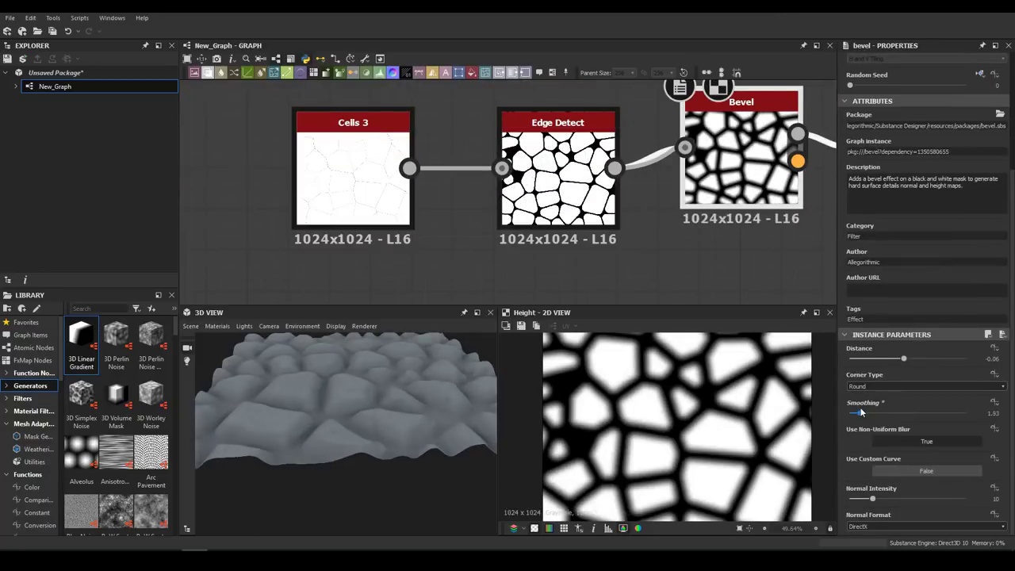
scroll(381, 393, up, 3)
scroll(381, 393, up, 3)
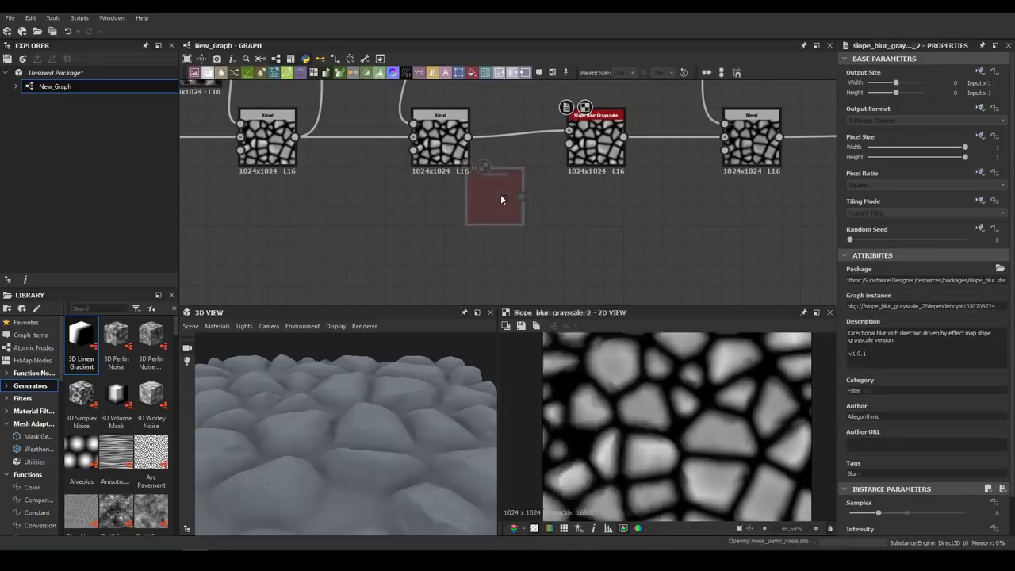
drag(521, 196, 569, 143)
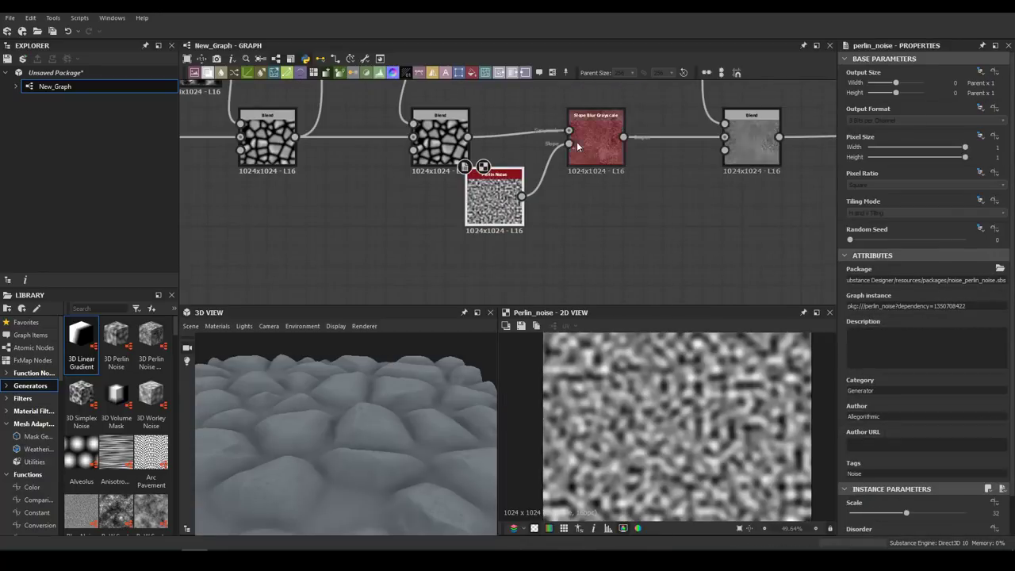
- Lower the Slope Blur Grayscale intensity to 0.37
click(587, 144)
double_click(587, 144)
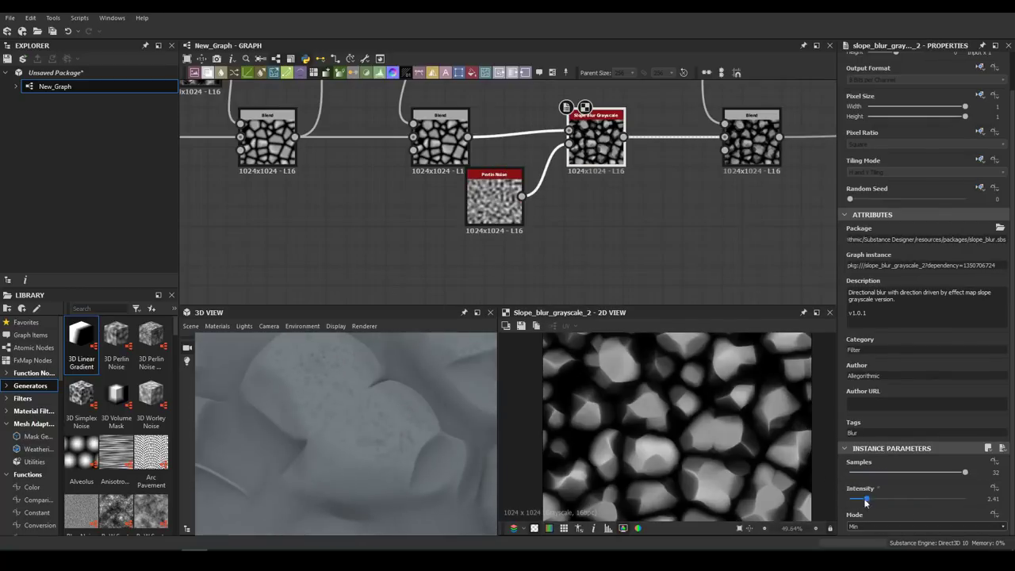
drag(866, 501, 853, 499)
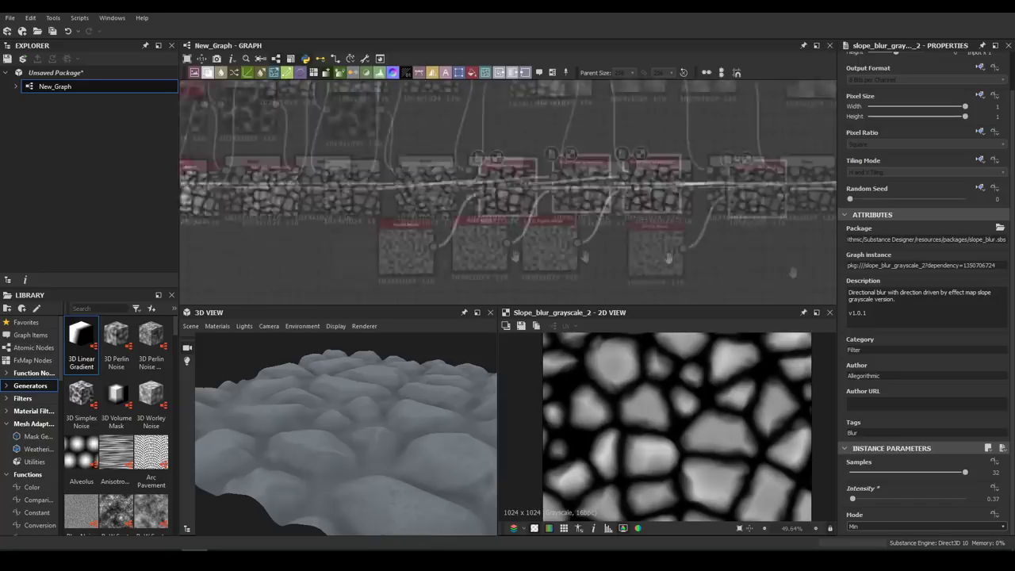
- Raise the Bevel distance to 0 and set the normal intensity to 10
click(405, 194)
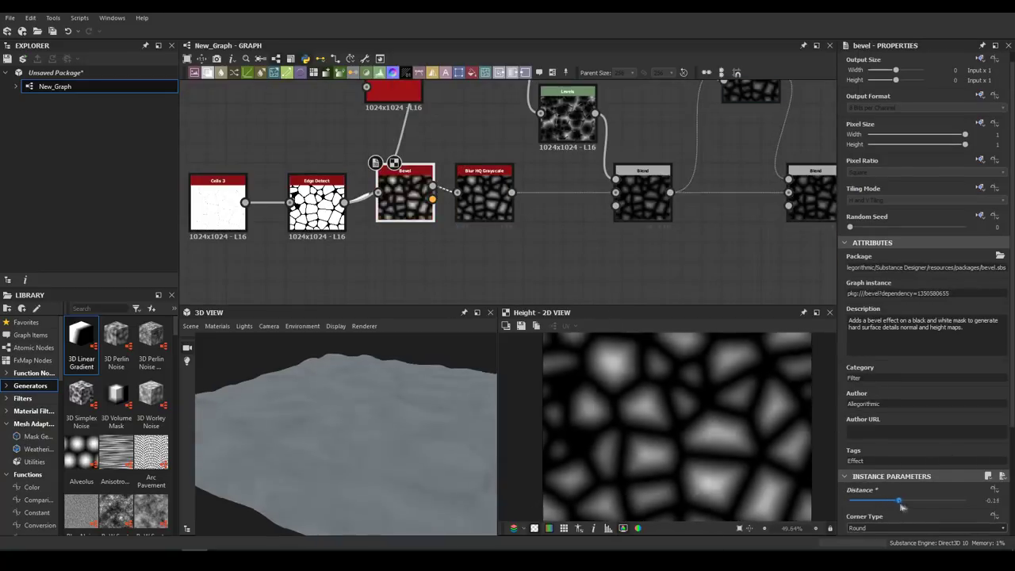
drag(872, 501, 909, 505)
drag(334, 447, 356, 439)
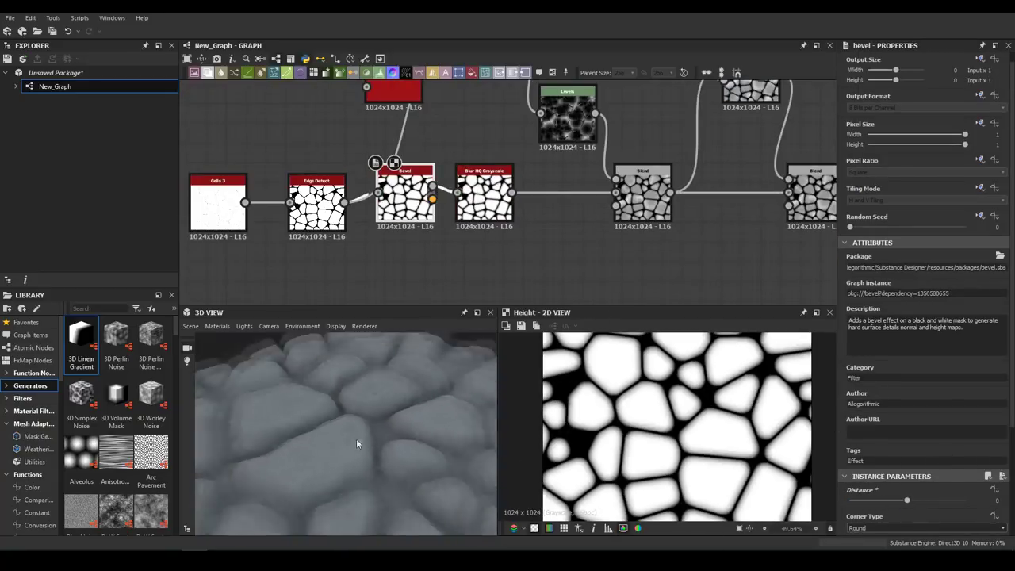
text(10)
key(Return)
- Add a Tile Sampler node, discarding an accidentally added Sharpen node
scroll(378, 209, down, 3)
key(space)
text(tile)
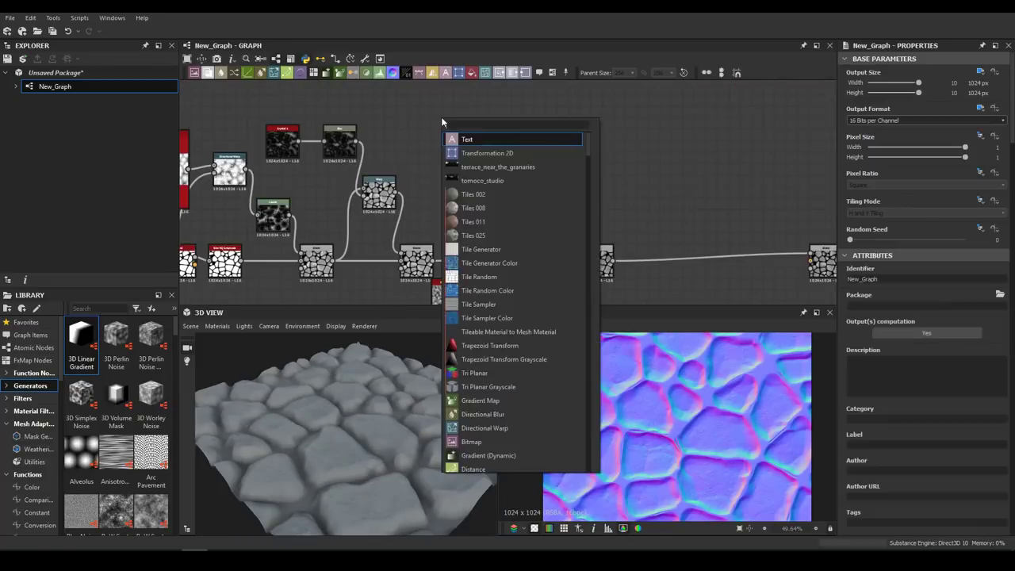
click(466, 143)
middle_drag(465, 148, 570, 223)
key(space)
text(sharpen)
key(Return)
key(Delete)
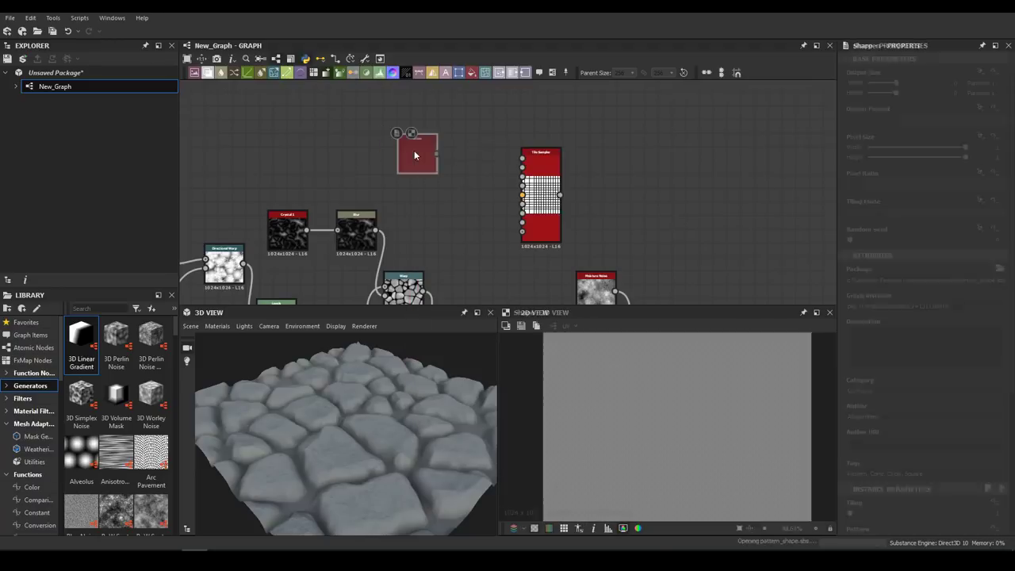
- Add a Shape generator and Blend, and connect a Gradient Linear 1 into the Blend
click(872, 382)
key(space)
key(Return)
key(space)
text(gradient)
click(465, 254)
drag(432, 168, 464, 214)
- Preview the Tile Sampler output in the 2D view
scroll(891, 306, down, 3)
scroll(889, 309, down, 3)
scroll(559, 218, down, 2)
scroll(559, 218, up, 3)
double_click(553, 211)
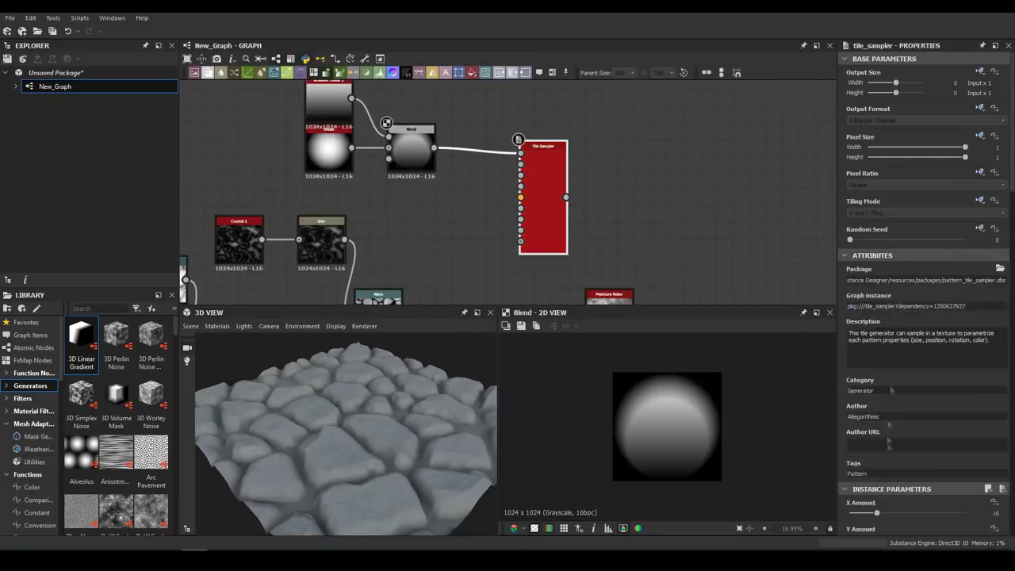
- Randomize the Tile Sampler's Scale, Position, Rotation and Mask Random for sparse scattered dots
scroll(673, 412, up, 4)
scroll(919, 432, down, 5)
drag(910, 436, 926, 435)
scroll(920, 436, down, 5)
drag(858, 428, 925, 429)
scroll(920, 444, down, 4)
drag(857, 512, 939, 509)
scroll(920, 476, down, 6)
drag(858, 495, 941, 494)
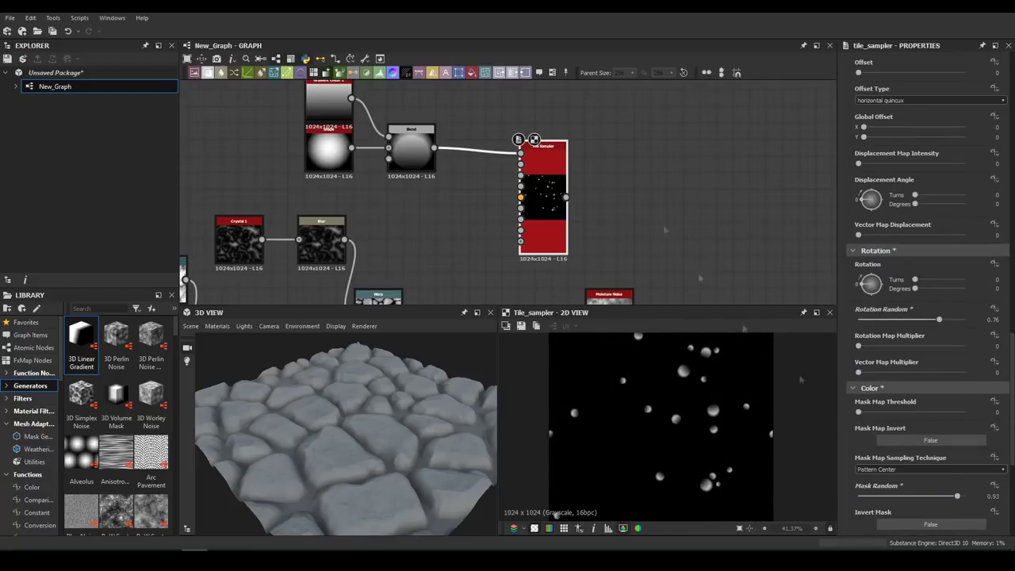
scroll(665, 229, down, 2)
click(646, 290)
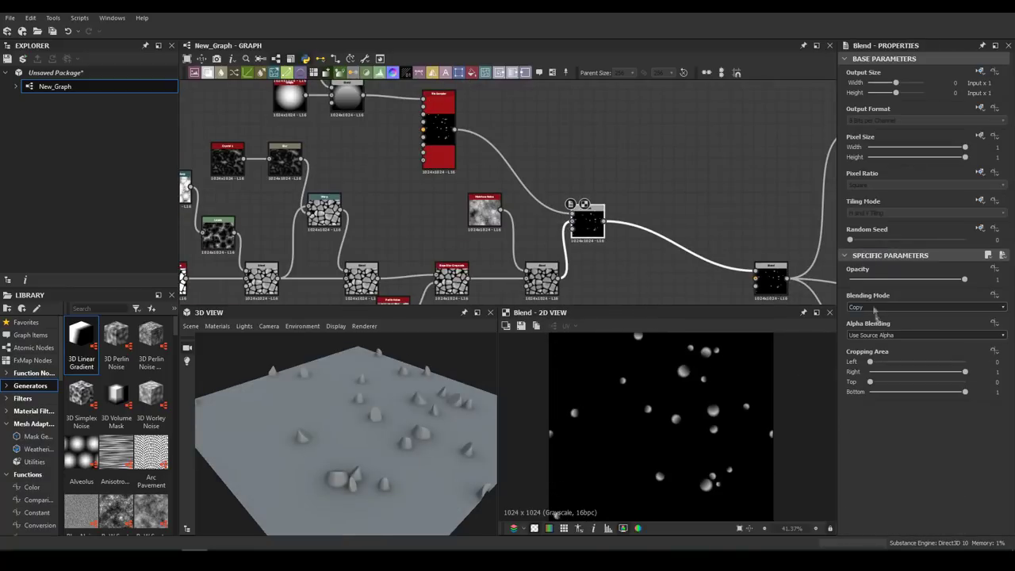
- Subtract the dots from the stones at 0.28 opacity and lower the Tile Sampler's Mask Random
click(875, 308)
click(878, 336)
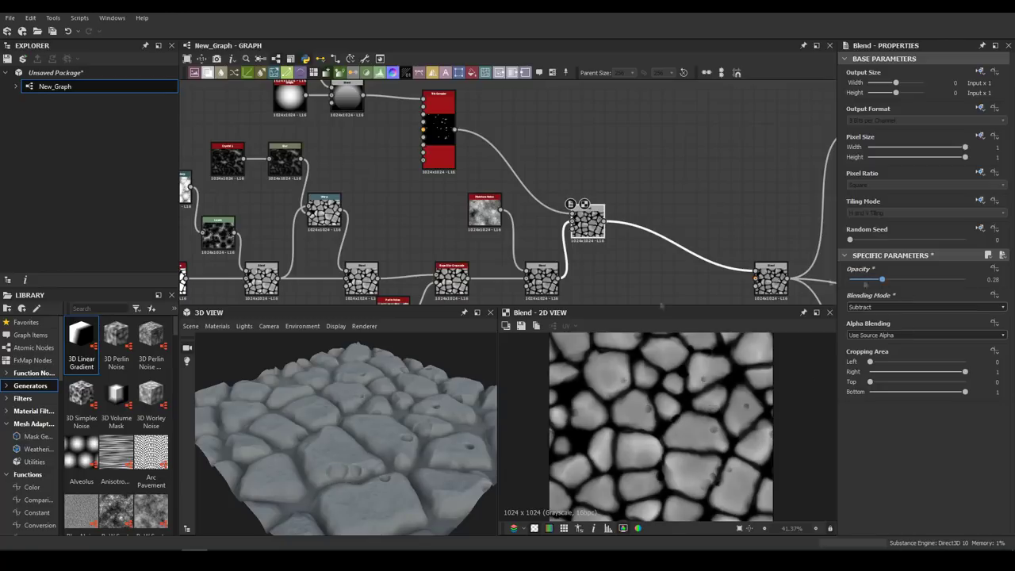
right_click(505, 192)
click(438, 131)
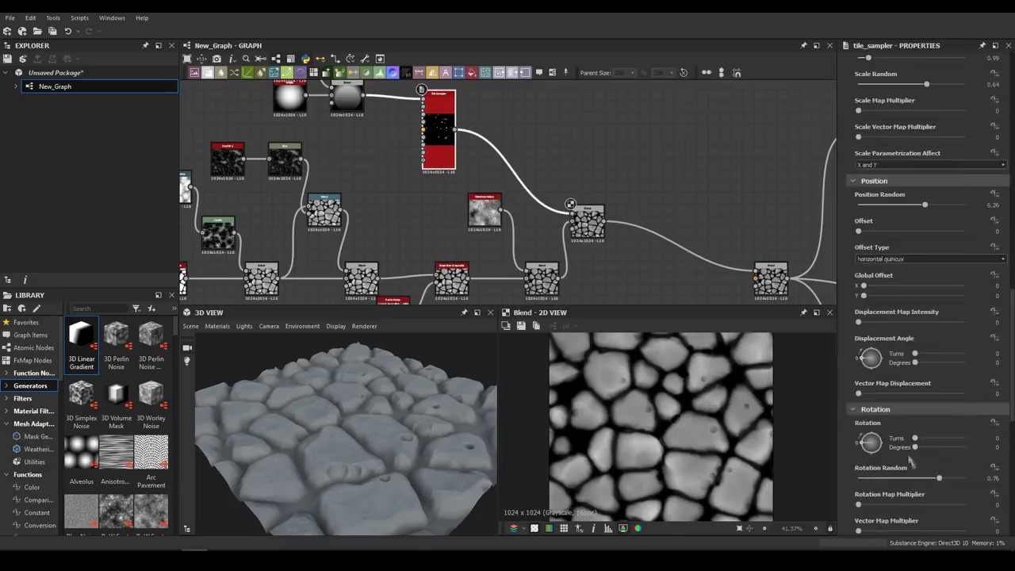
scroll(919, 489, down, 1)
drag(957, 243, 918, 245)
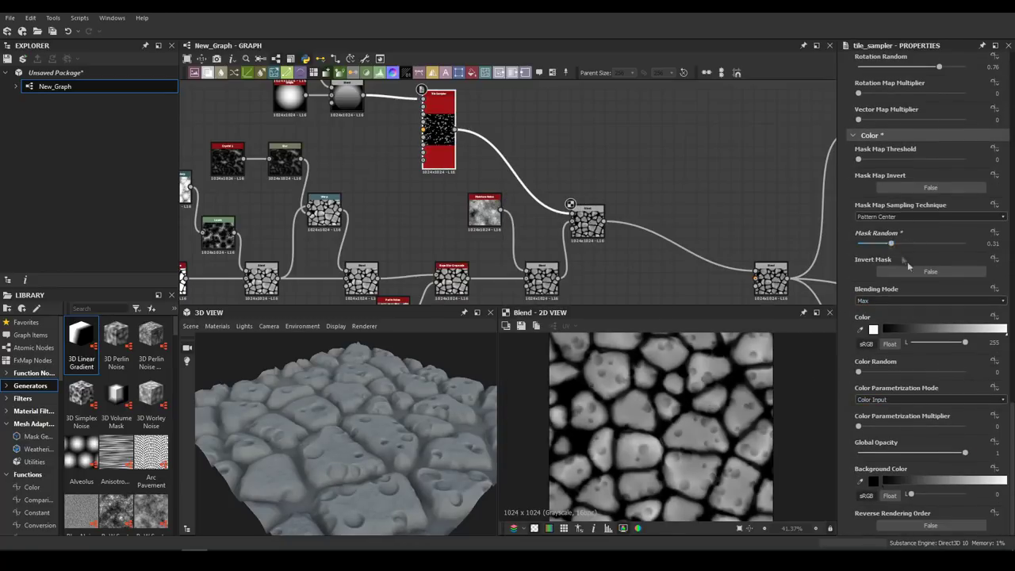
scroll(893, 222, up, 5)
click(586, 222)
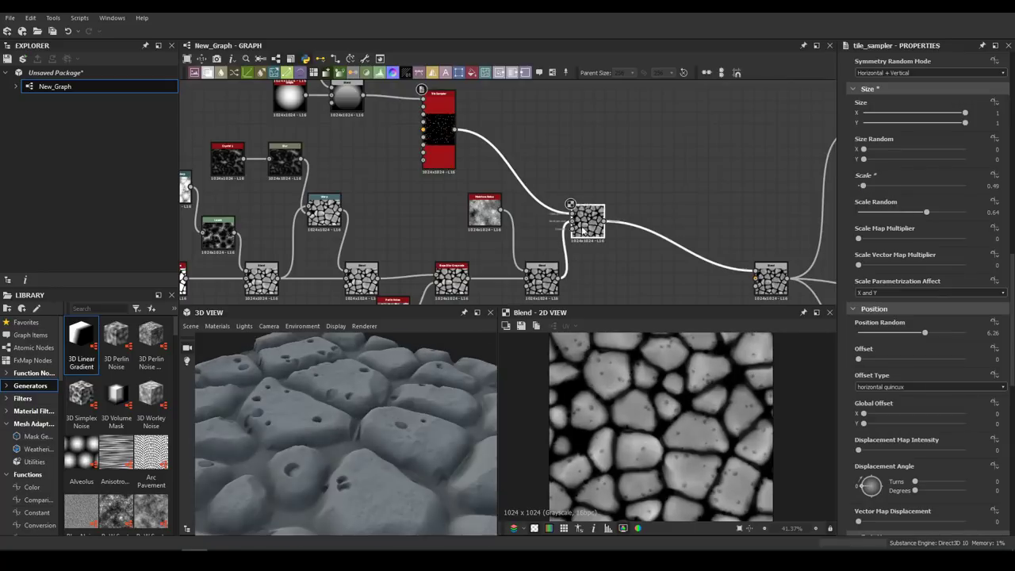
- Drive the Slope Blur with a Perlin Noise, replacing Clouds 2, and adjust the noise scale
middle_drag(635, 199, 476, 166)
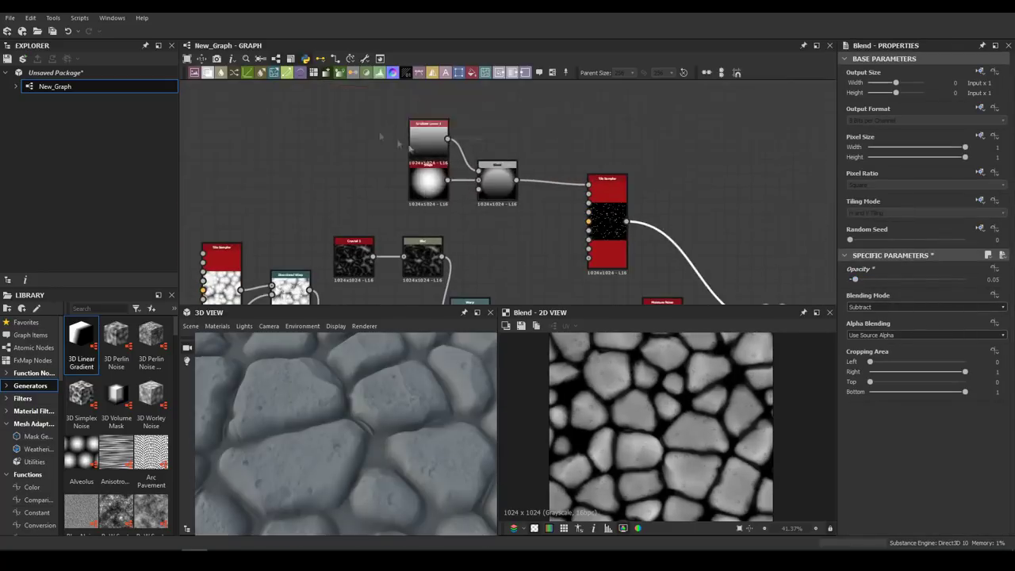
click(485, 159)
key(space)
text(cl)
click(523, 276)
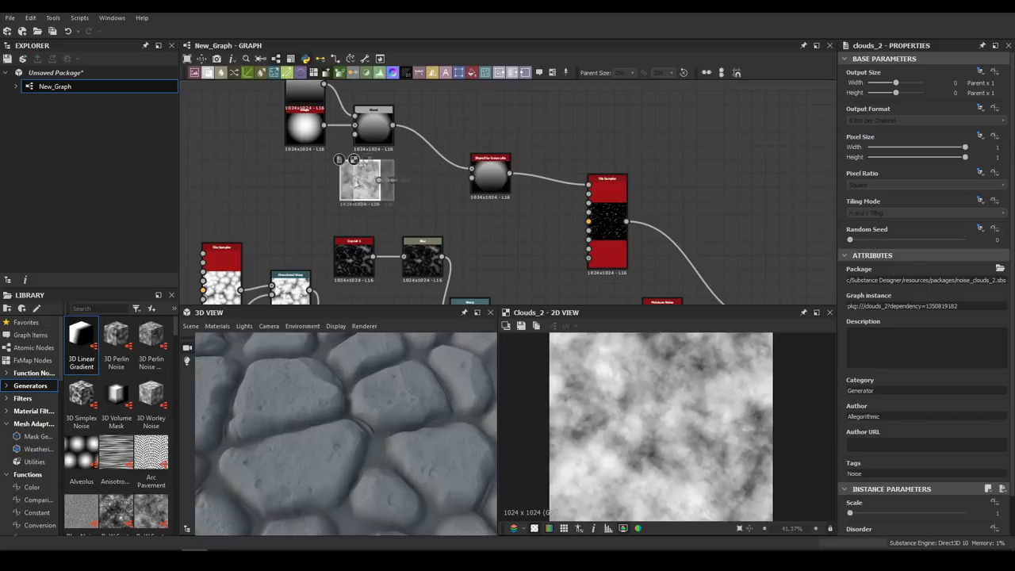
double_click(486, 179)
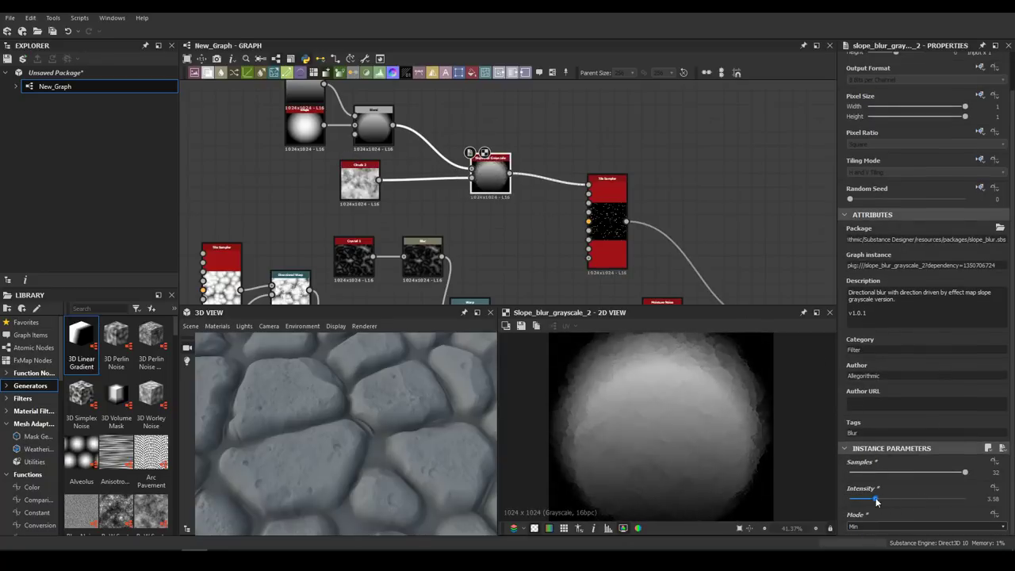
right_click(361, 188)
click(388, 204)
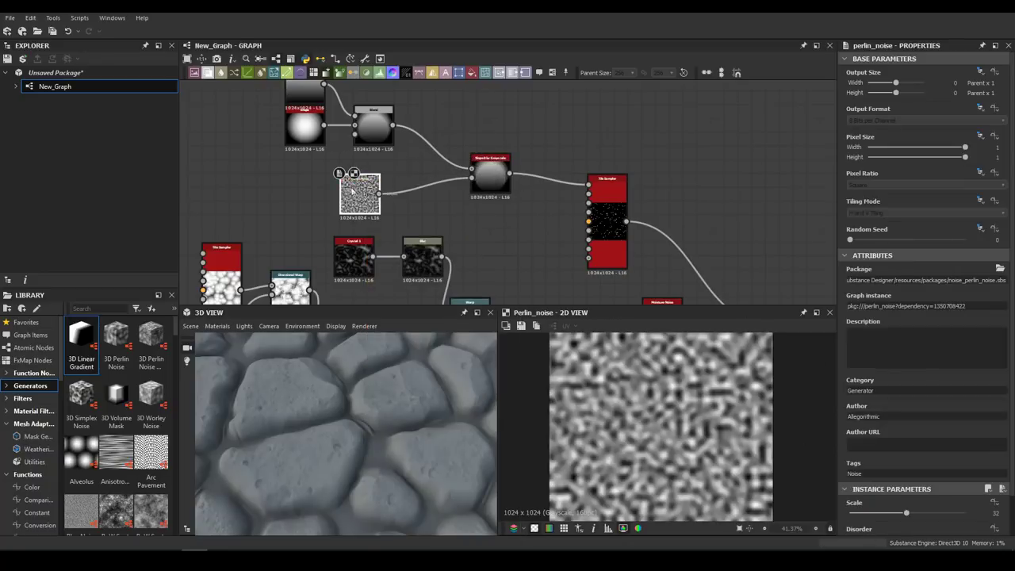
drag(896, 514, 872, 514)
double_click(490, 175)
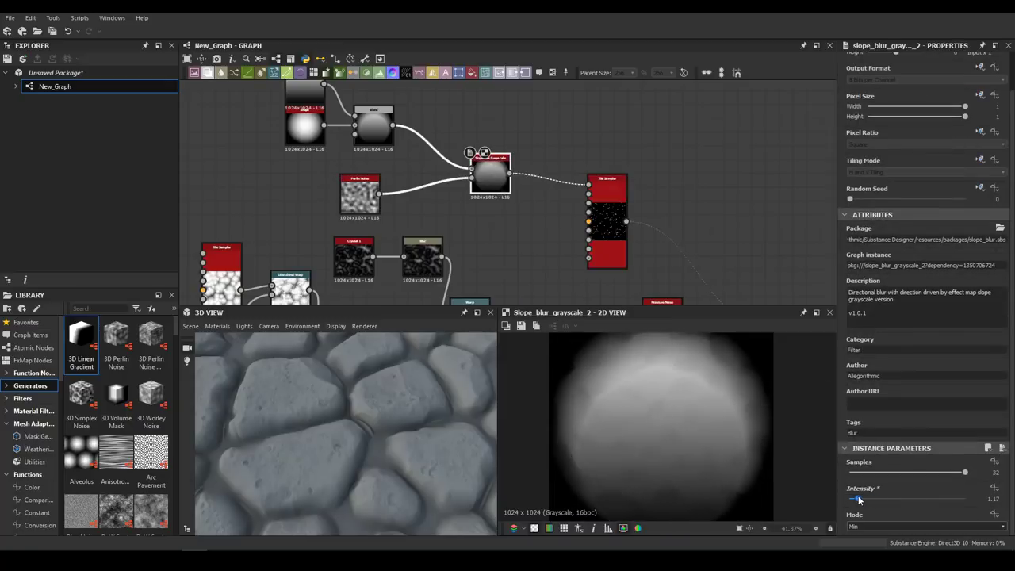
- Height-blend a Clouds 2 noise into the stone gaps with height offset 0.09 and contrast 1
double_click(607, 214)
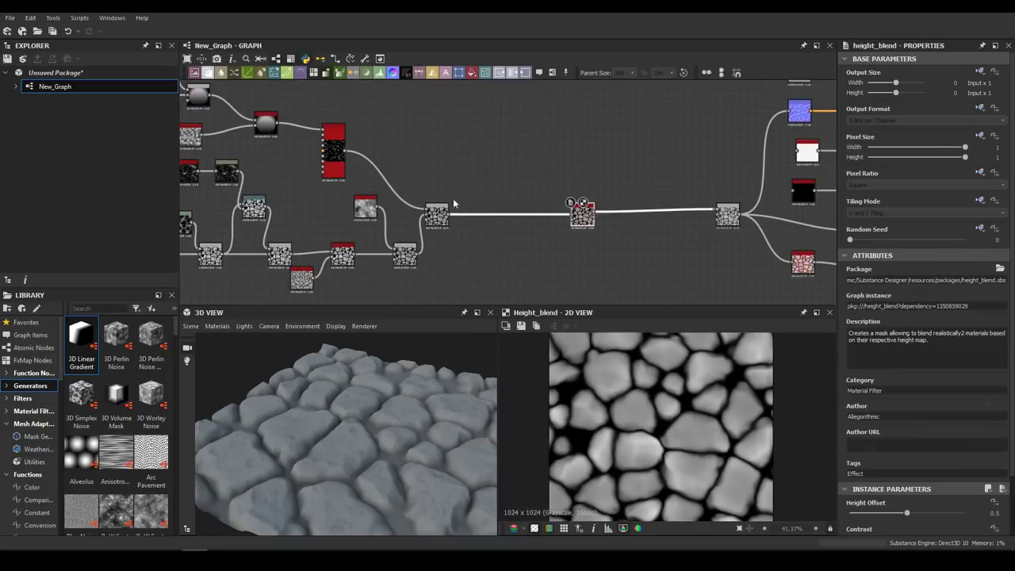
key(space)
text(cl)
click(490, 333)
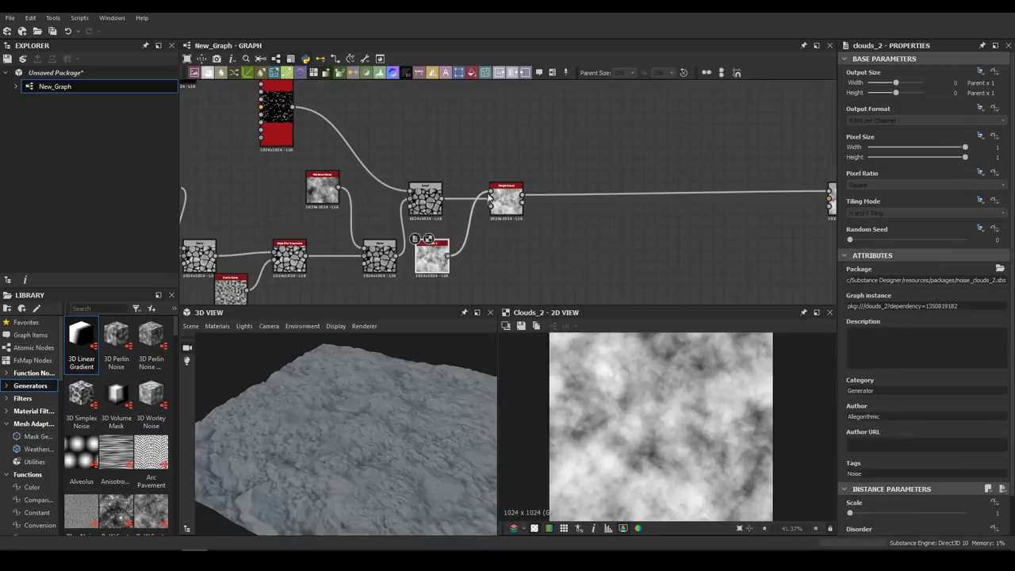
drag(906, 513, 856, 514)
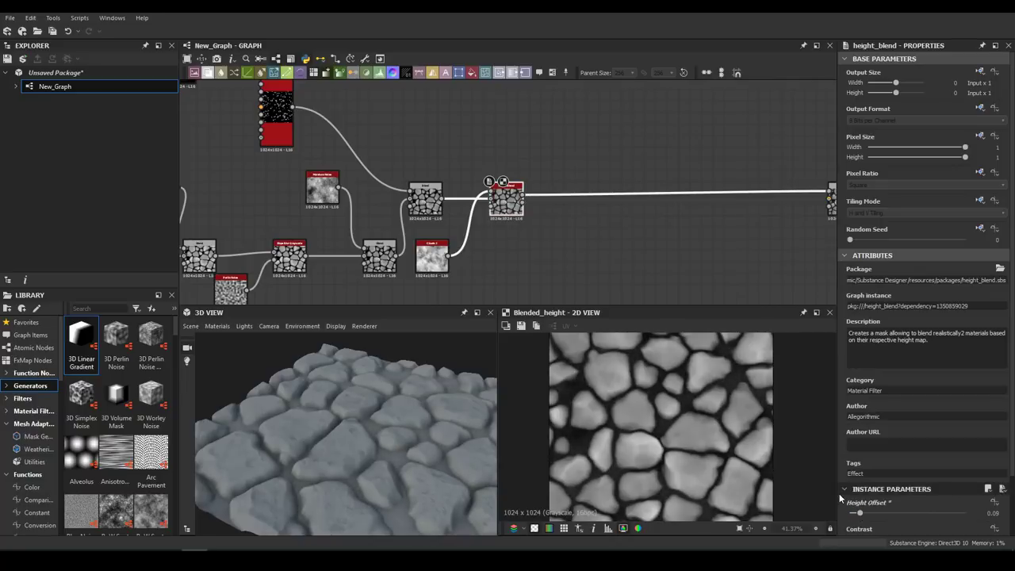
scroll(971, 509, down, 3)
drag(922, 476, 914, 482)
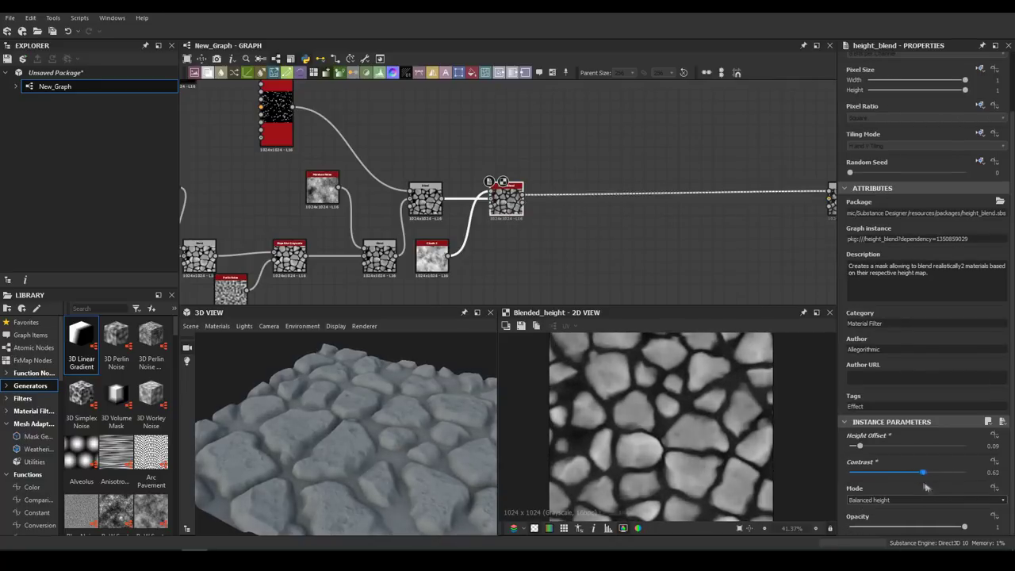
scroll(508, 182, up, 2)
scroll(504, 168, up, 1)
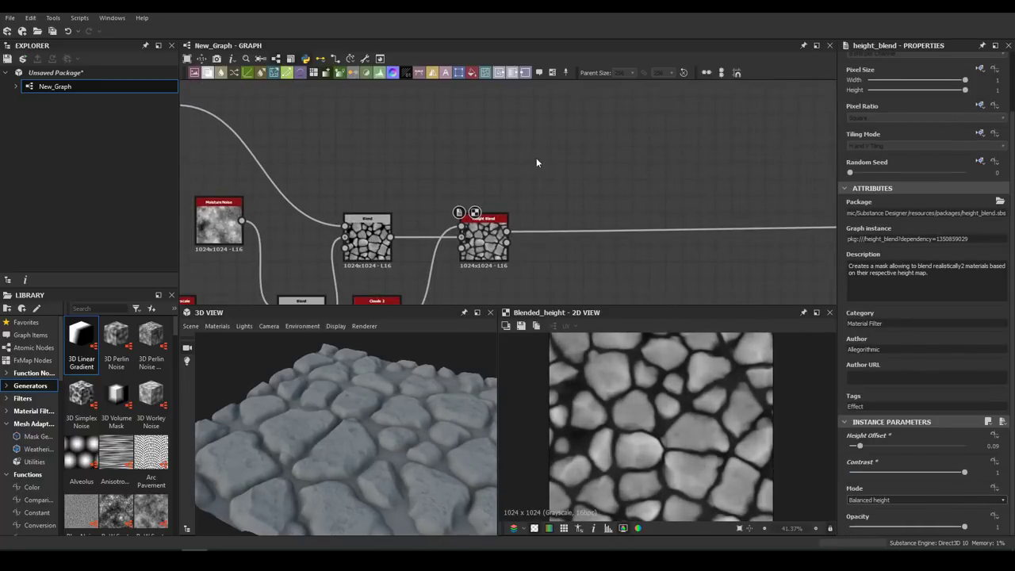
- Add a new Tile Sampler node to the graph
key(space)
text(ti)
click(571, 289)
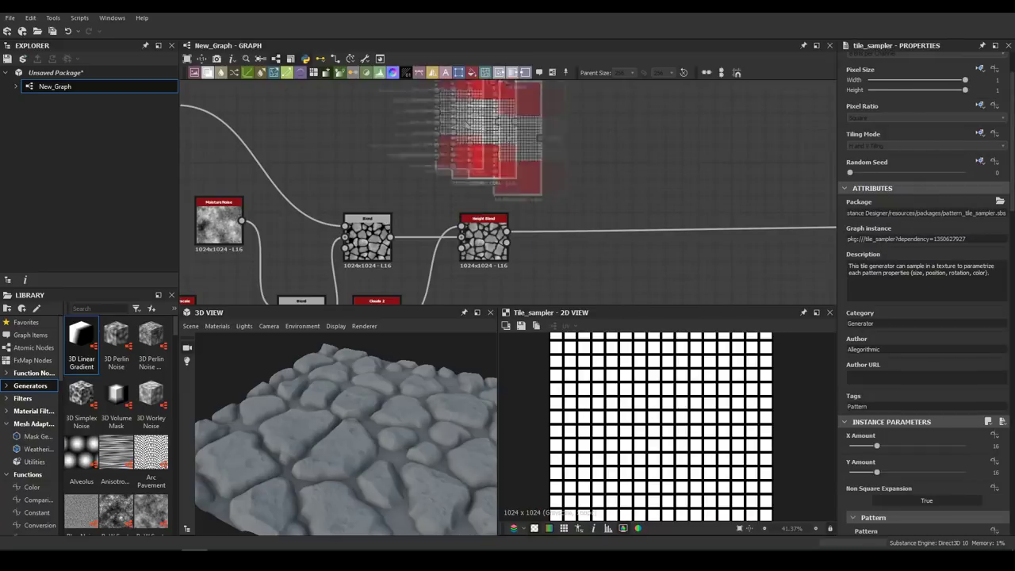
- Place the rock Tile Sampler and randomize its scale, position, color and mask threshold
drag(551, 150, 544, 139)
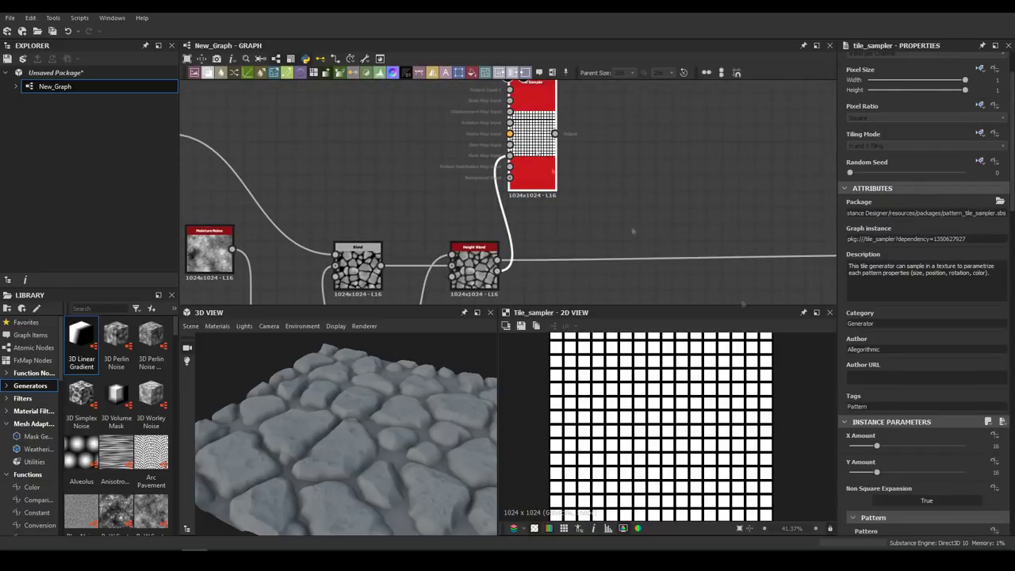
scroll(920, 463, down, 3)
scroll(908, 413, down, 3)
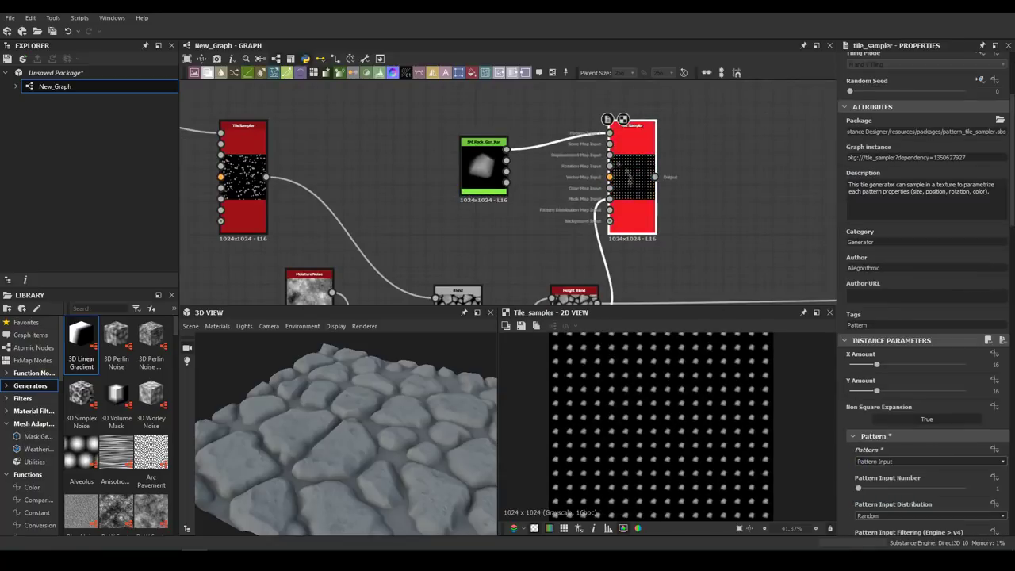
scroll(903, 365, down, 10)
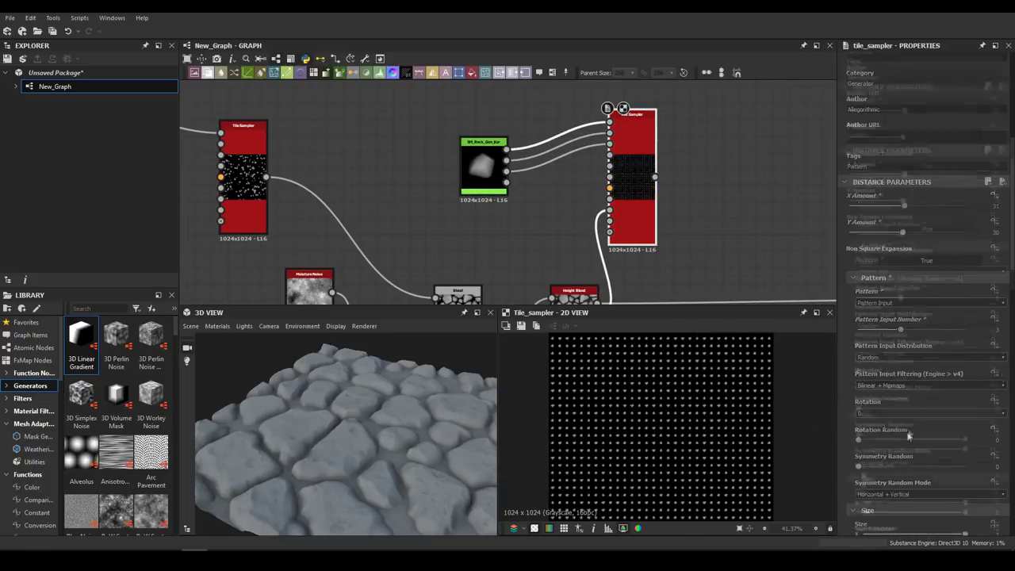
drag(868, 321, 884, 321)
mouse_move(858, 470)
mouse_down()
mouse_move(913, 472)
mouse_move(906, 477)
mouse_up()
scroll(892, 443, down, 5)
scroll(892, 444, down, 5)
scroll(907, 444, down, 3)
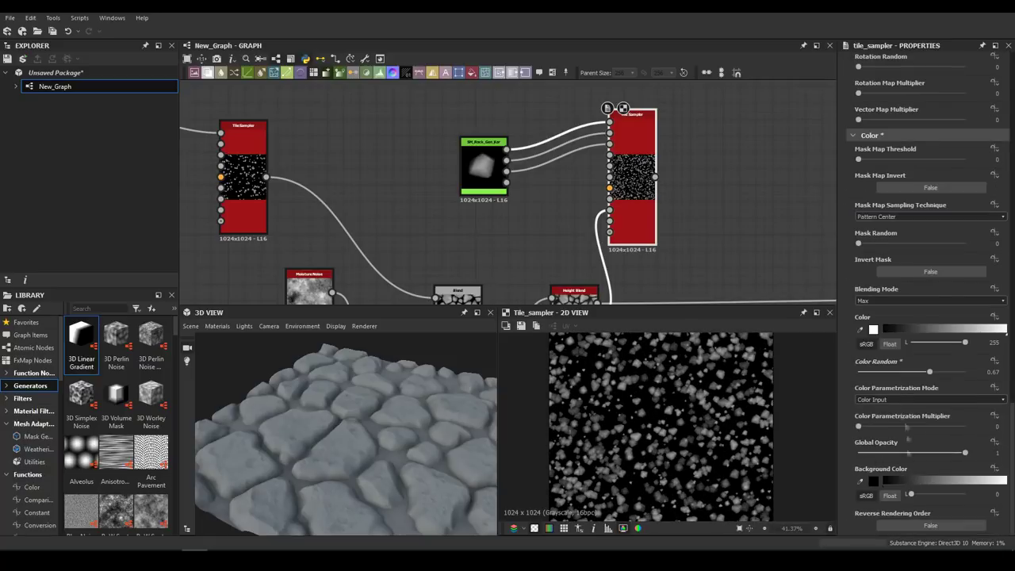
drag(878, 161, 902, 160)
- Connect the scattered pebbles into the Add (Linear Dodge) Blend and tidy the pebble nodes
middle_drag(645, 211, 411, 150)
drag(561, 235, 420, 115)
scroll(880, 307, down, 1)
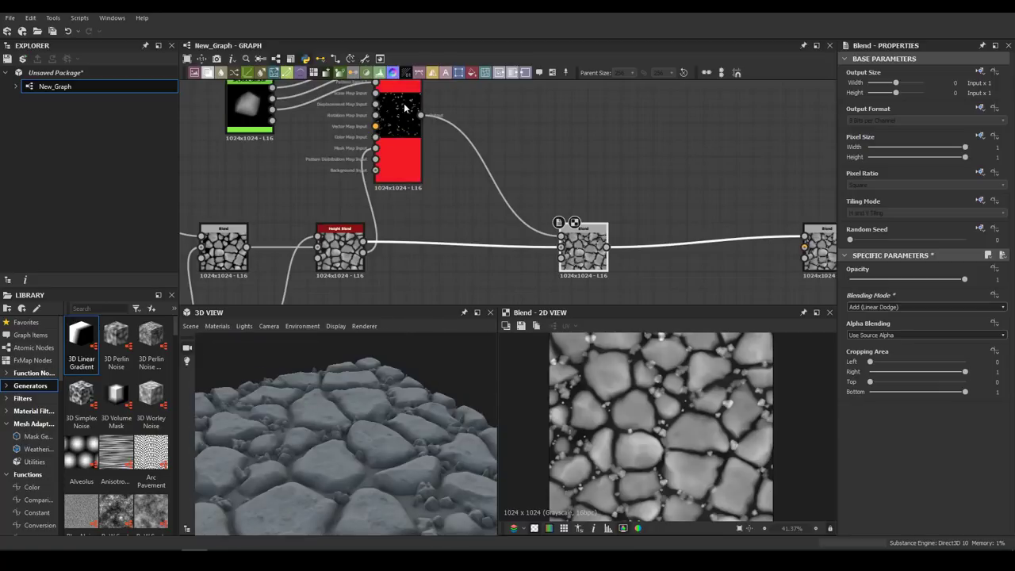
click(398, 127)
middle_drag(398, 127, 504, 190)
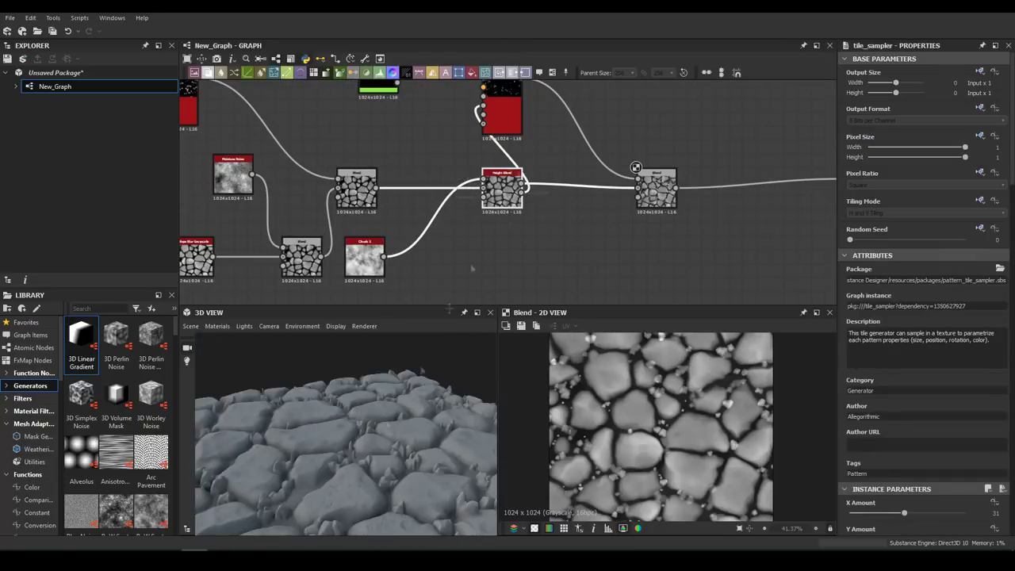
- Add a Curvature Smooth node fed from the normal map output
middle_drag(714, 198, 352, 169)
drag(359, 173, 374, 137)
text(curv)
click(432, 190)
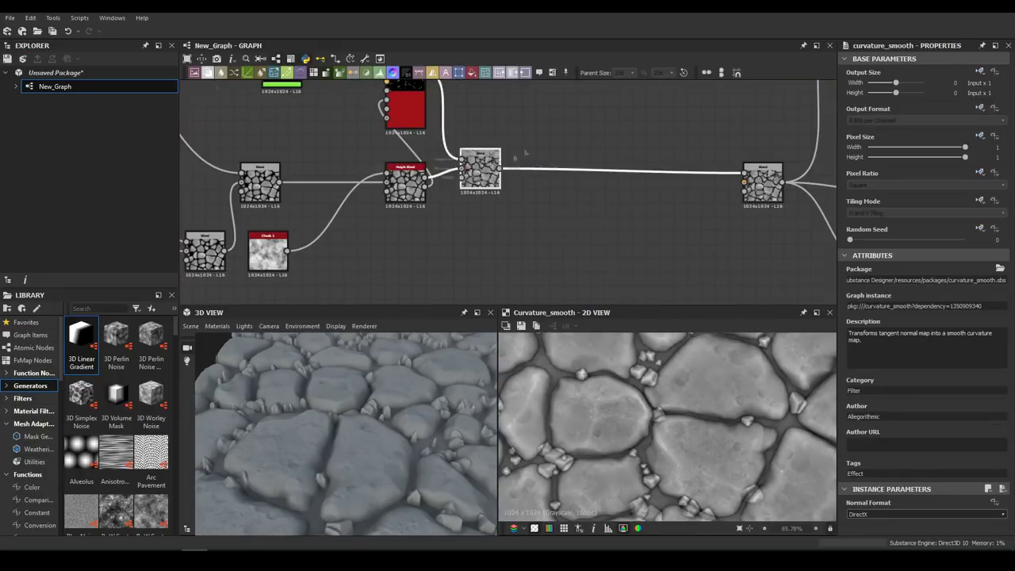
- Multiply the spots noise in with a 0.07-opacity Blend and set output size to 2048 px
key(space)
click(571, 230)
drag(468, 267, 524, 159)
click(886, 307)
click(887, 341)
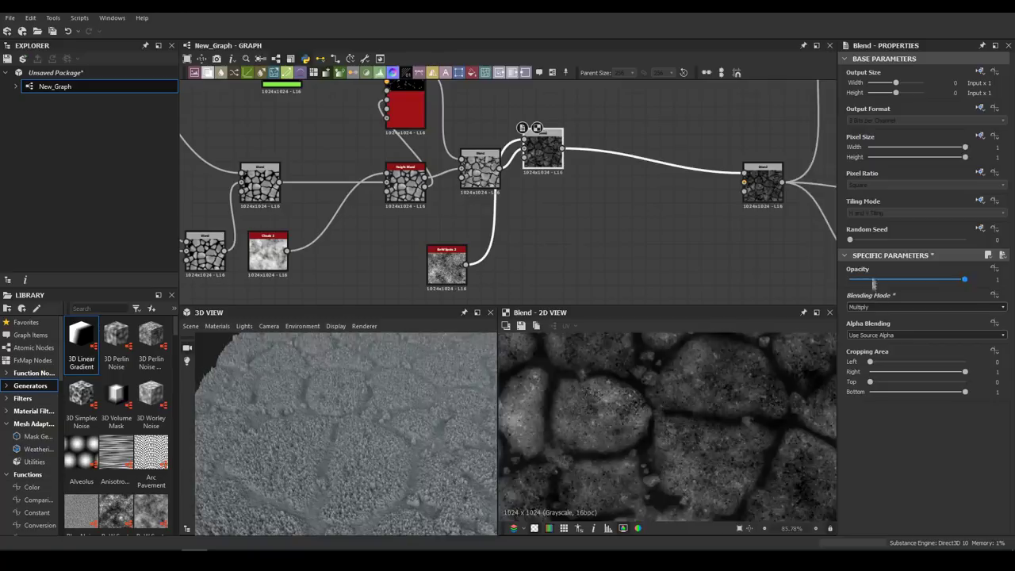
click(858, 280)
click(499, 231)
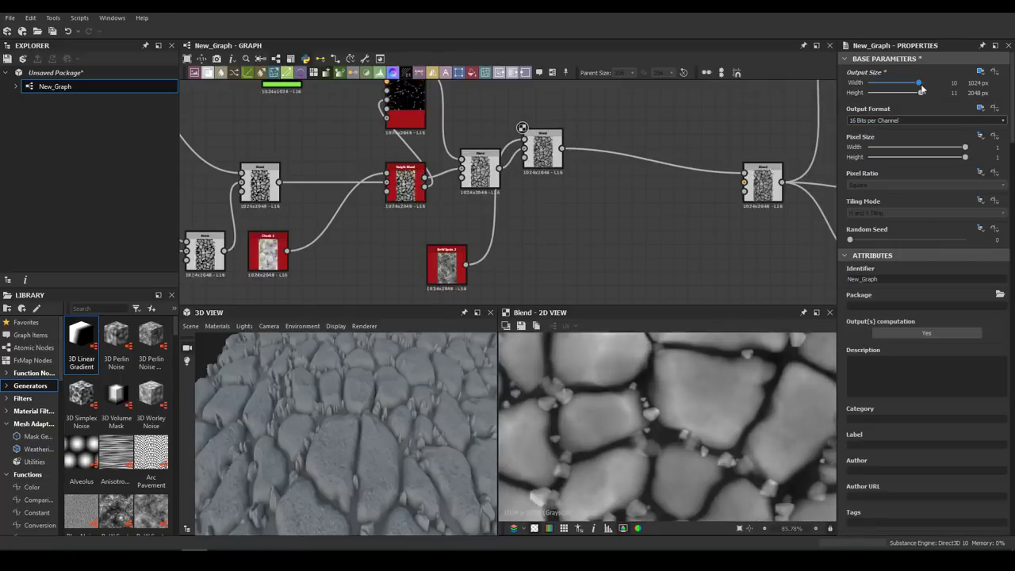
- Brighten the bnw_spots_2 noise with a Levels node, lowering white point and lifting black point
double_click(442, 250)
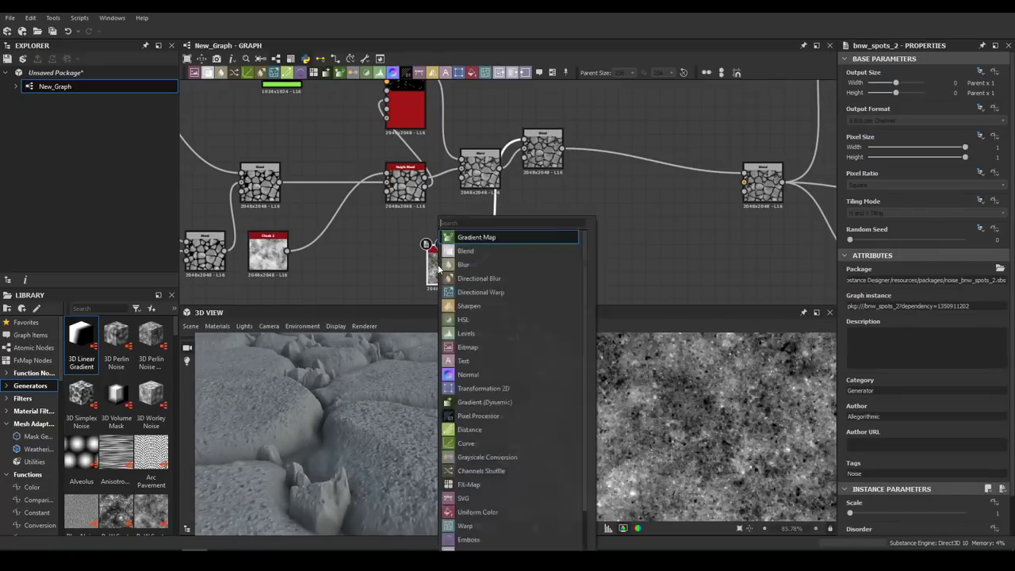
key(ctrl+l)
drag(997, 298, 909, 298)
drag(861, 390, 912, 394)
- Insert a Sharpen node between the Slope Blur and Clouds 2
scroll(633, 107, up, 2)
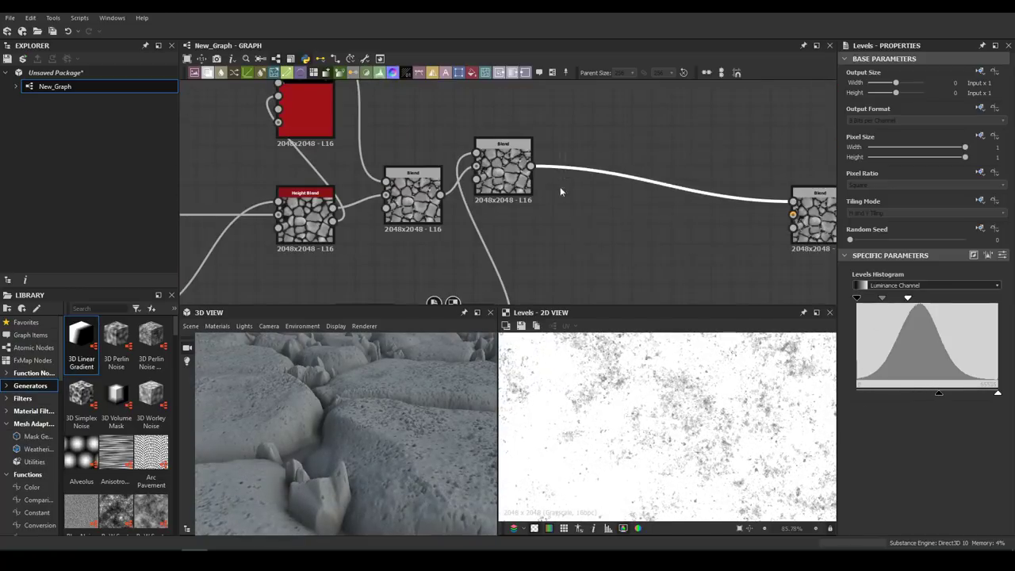
click(611, 201)
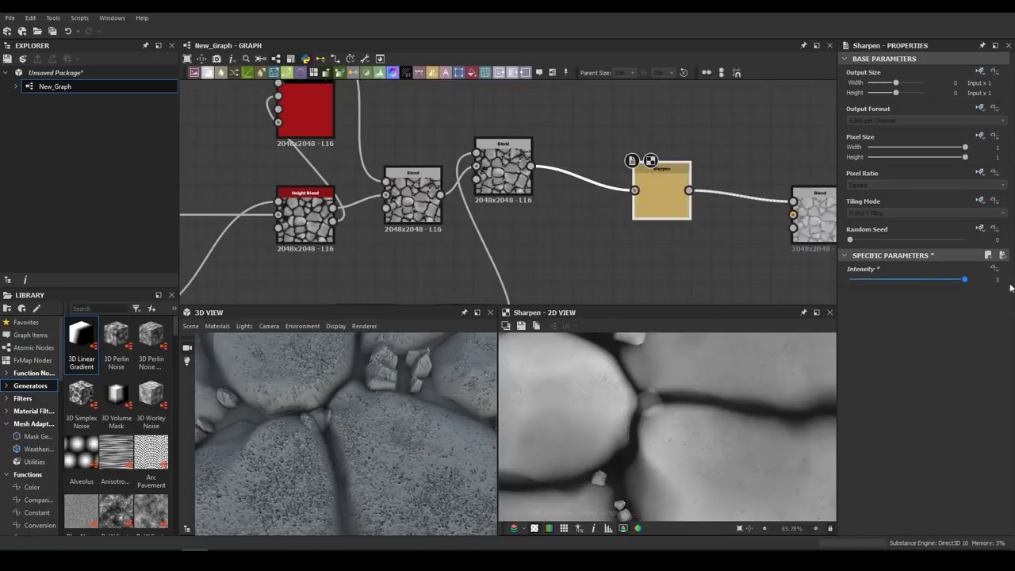
drag(306, 442, 344, 428)
scroll(533, 167, down, 3)
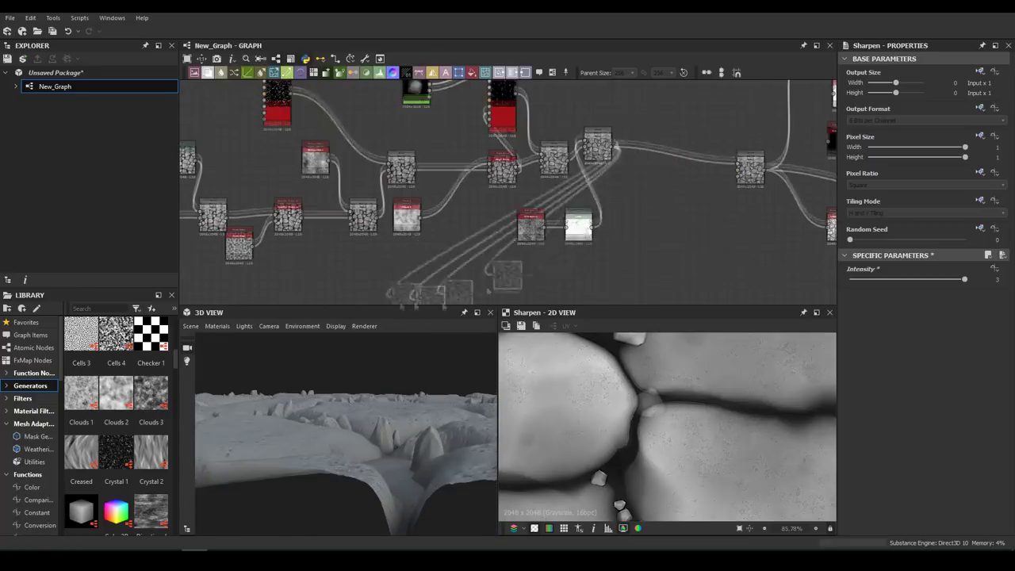
scroll(571, 253, up, 3)
click(571, 254)
drag(570, 254, 492, 218)
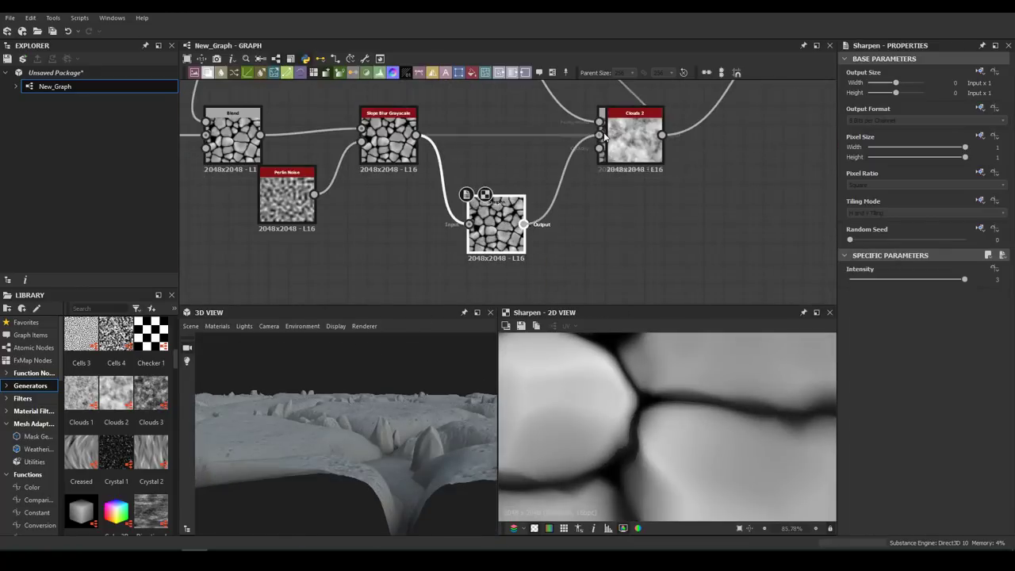
drag(344, 408, 412, 420)
scroll(507, 198, down, 3)
scroll(483, 206, up, 3)
- Switch the pebble Blend to Max (Lighten) and inspect the stones in 3D
click(484, 206)
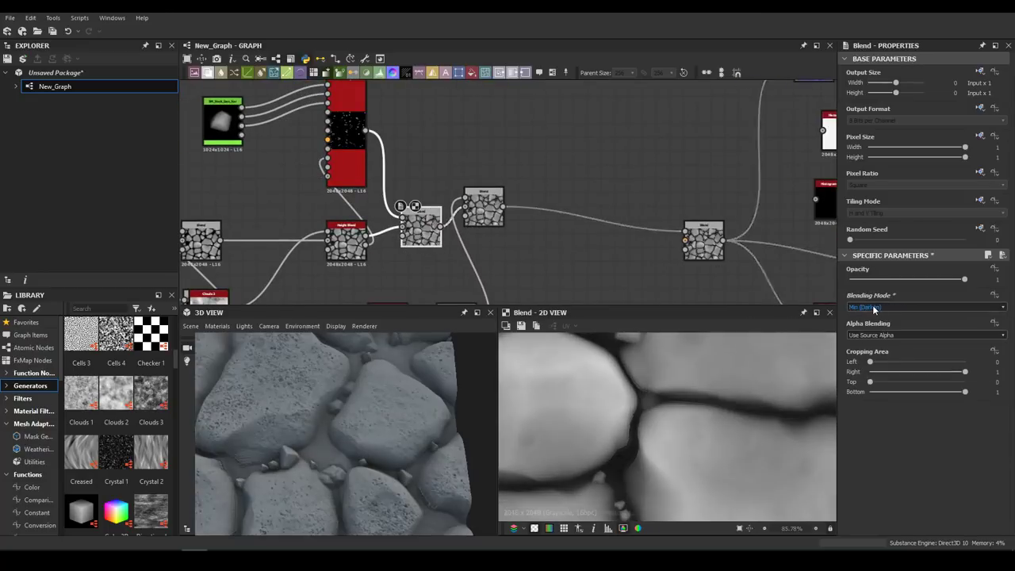
scroll(874, 308, up, 1)
mouse_move(333, 428)
mouse_down()
mouse_move(424, 379)
mouse_move(406, 415)
mouse_move(444, 357)
mouse_up()
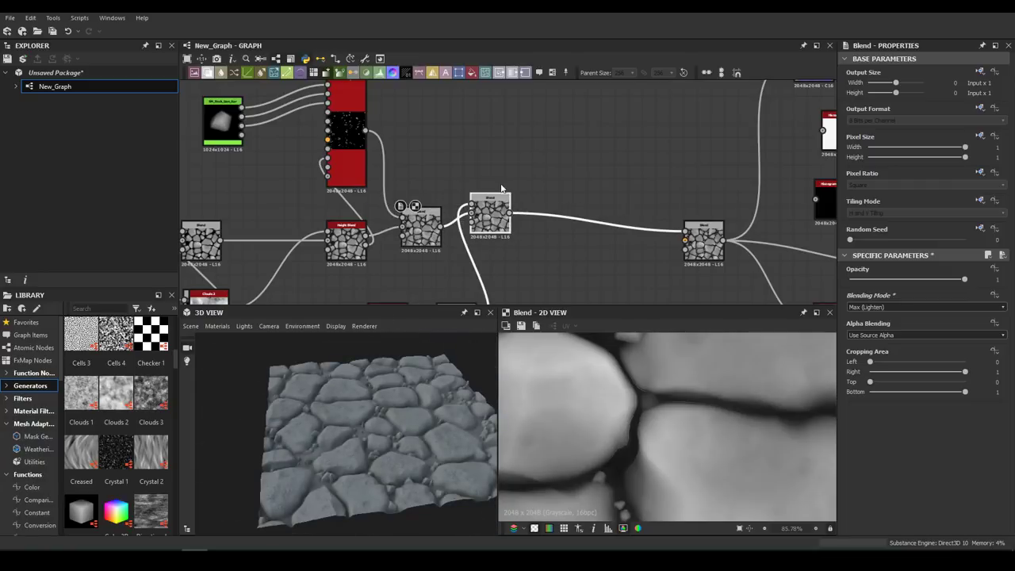
- Add a Cells 3 generator node
key(space)
text(cells 3)
key(Return)
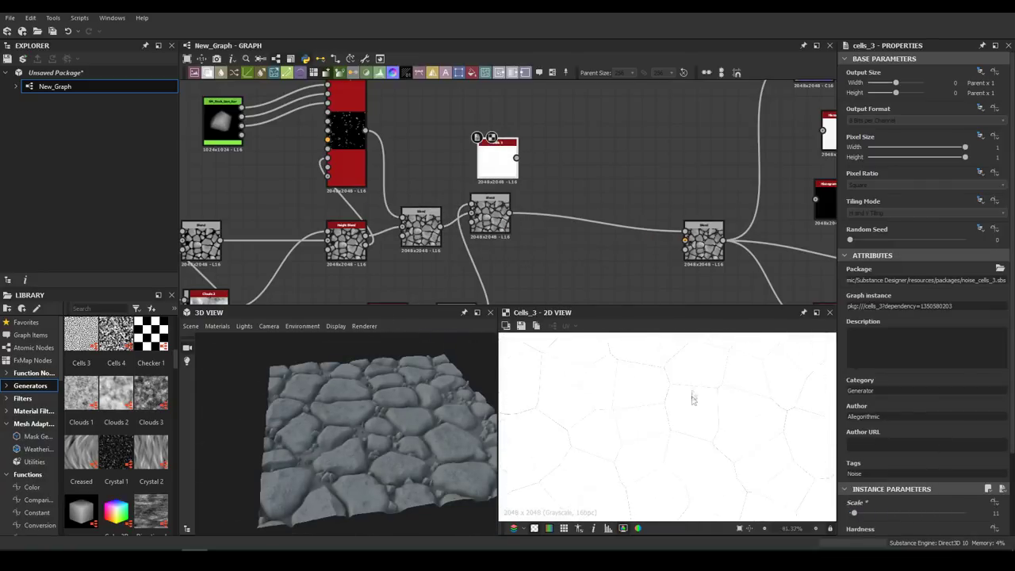
- Feed Cells 3 into a new Directional Warp node
click(432, 72)
click(475, 237)
middle_drag(496, 182, 616, 206)
scroll(617, 207, down, 5)
scroll(617, 206, up, 2)
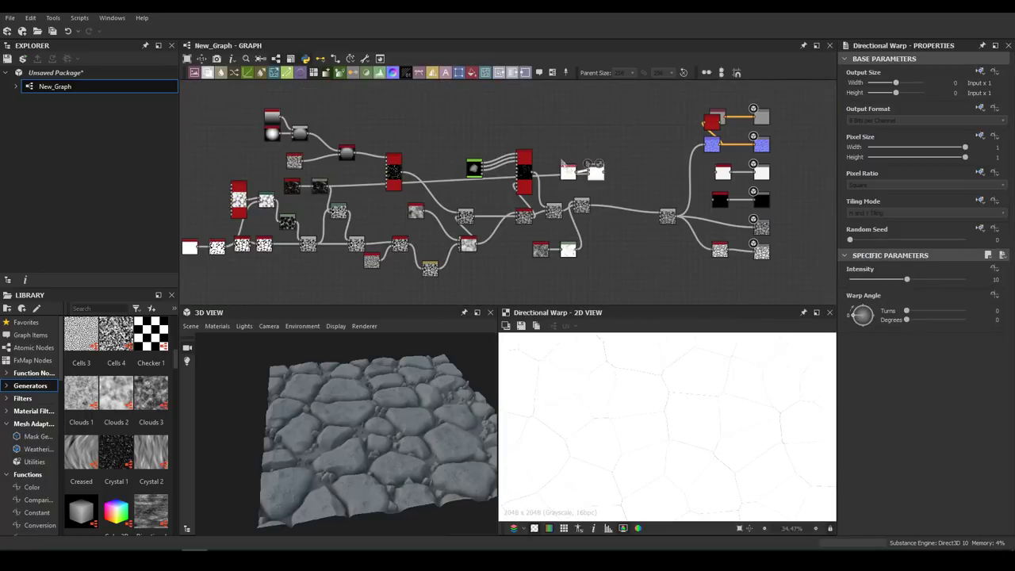
scroll(640, 258, up, 3)
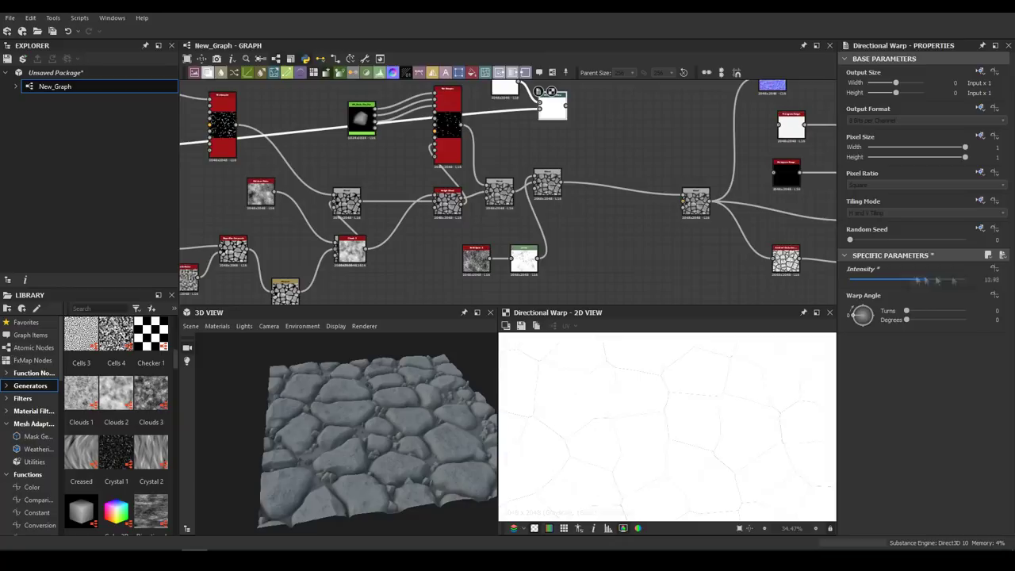
middle_drag(614, 113, 658, 164)
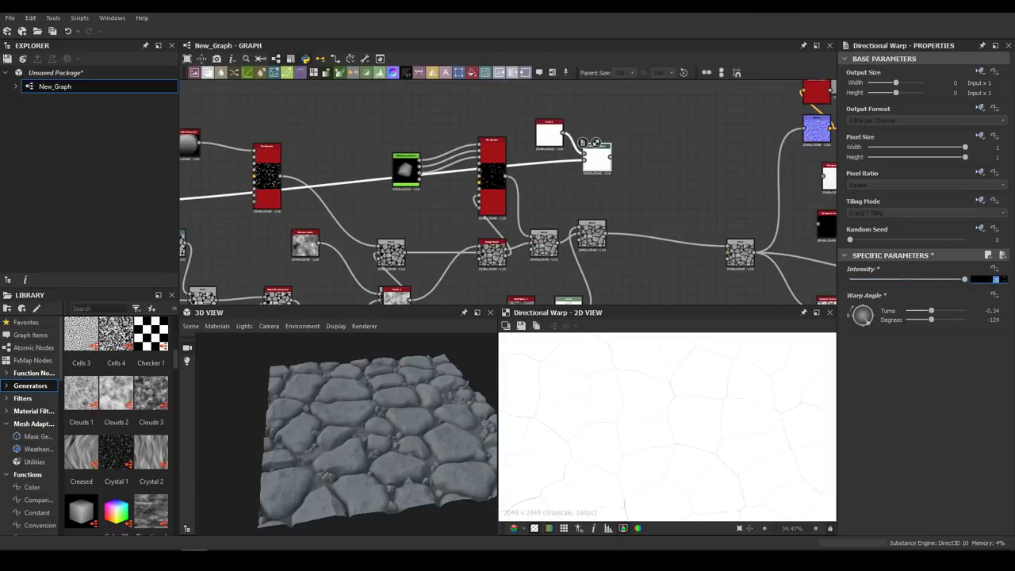
- Chain a Slope Blur after the warp, driven by a Perlin noise
key(space)
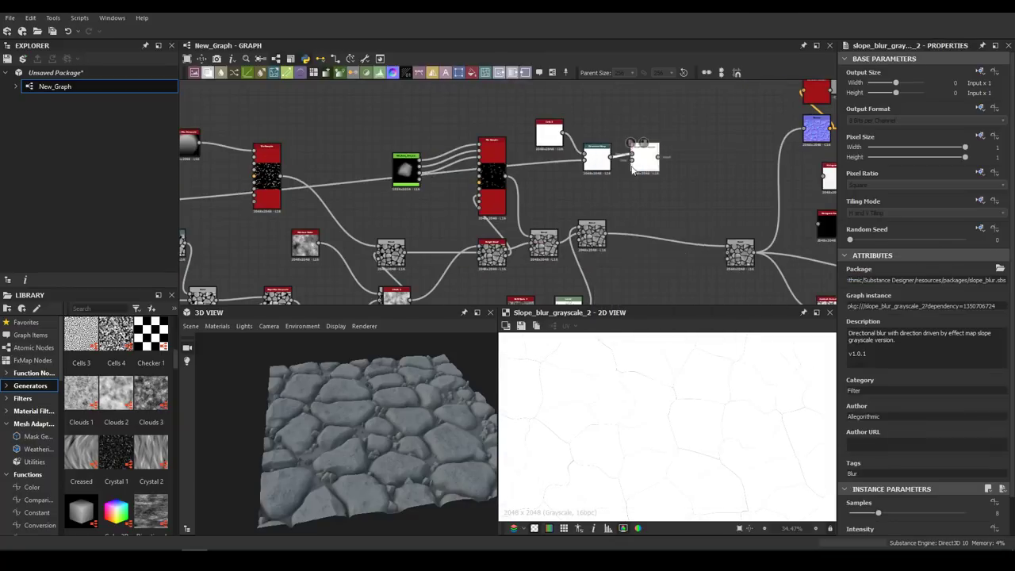
scroll(622, 156, up, 2)
drag(634, 159, 592, 97)
text(perlin)
key(Return)
drag(905, 513, 869, 516)
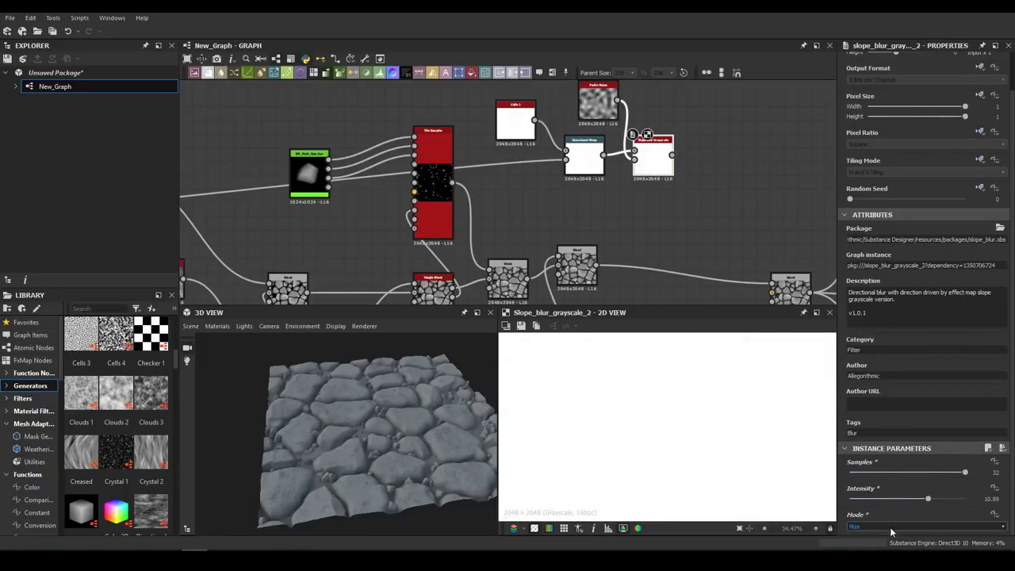
middle_drag(555, 159, 547, 230)
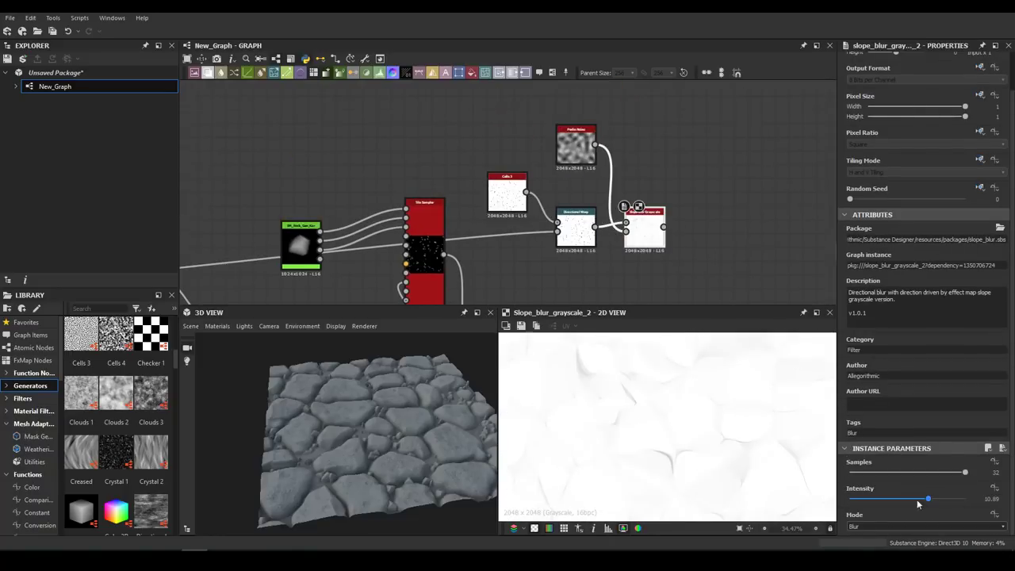
- Add a Blend node set to Subtract mode
key(space)
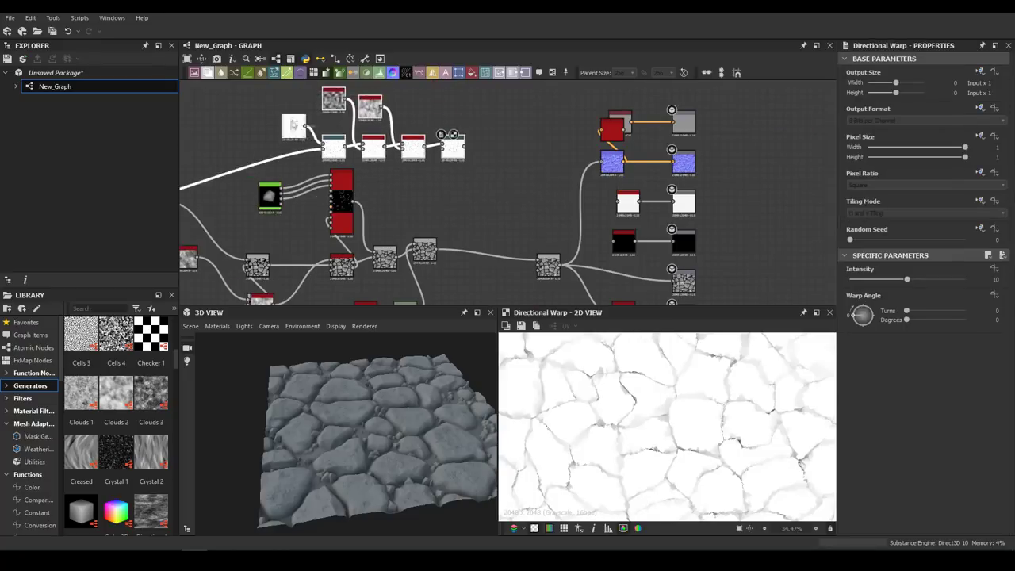
key(space)
click(515, 248)
click(924, 307)
click(878, 320)
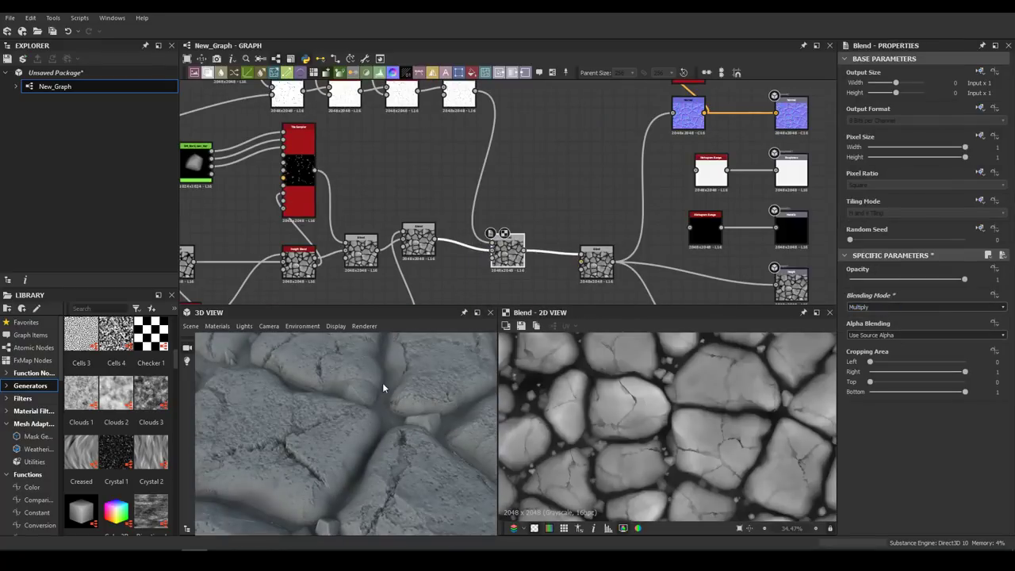
- Add a Blur HQ Grayscale node with lowered intensity
key(space)
text(bl)
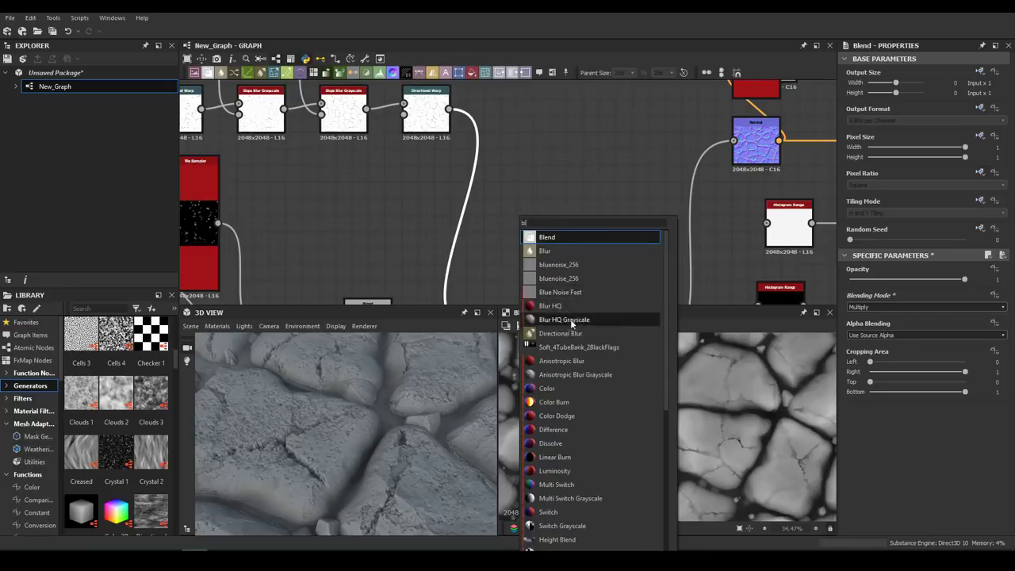
click(571, 320)
click(851, 515)
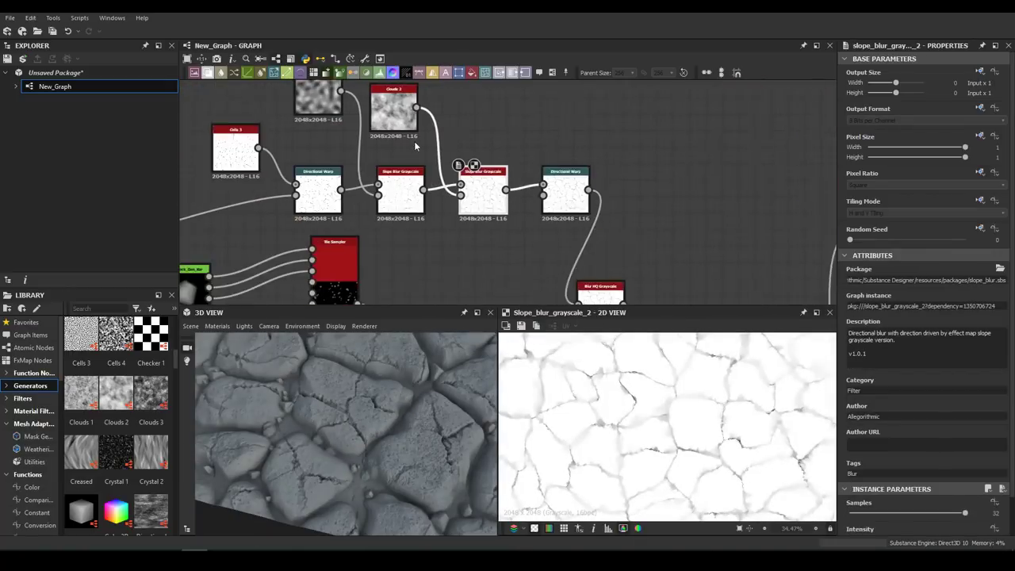
- Add a Cells 4 noise with reduced scale next to Cells 3
middle_drag(589, 272, 650, 311)
click(281, 187)
key(space)
text(ce)
click(341, 161)
key(Delete)
key(space)
text(ce)
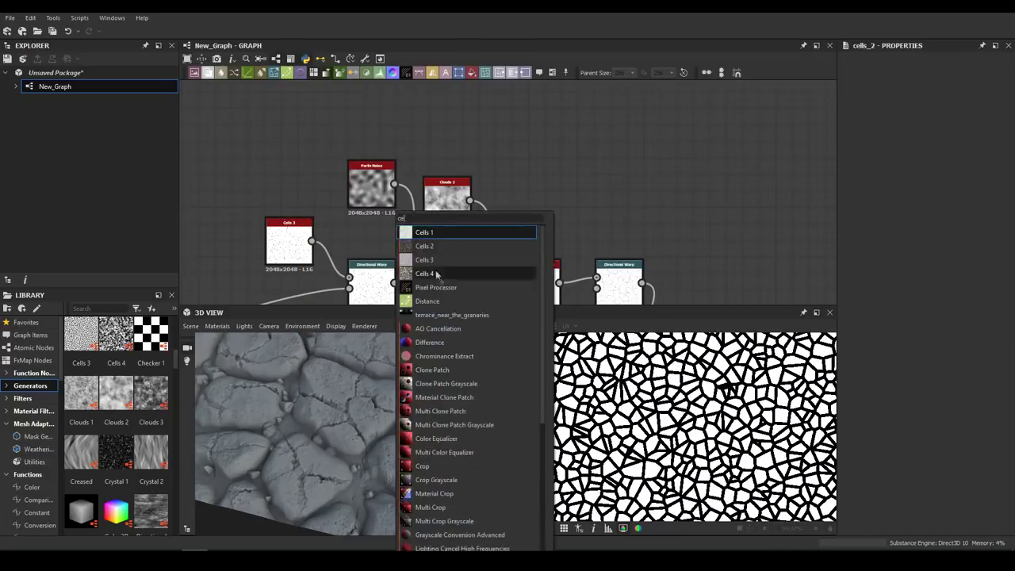
click(441, 267)
drag(855, 513, 853, 516)
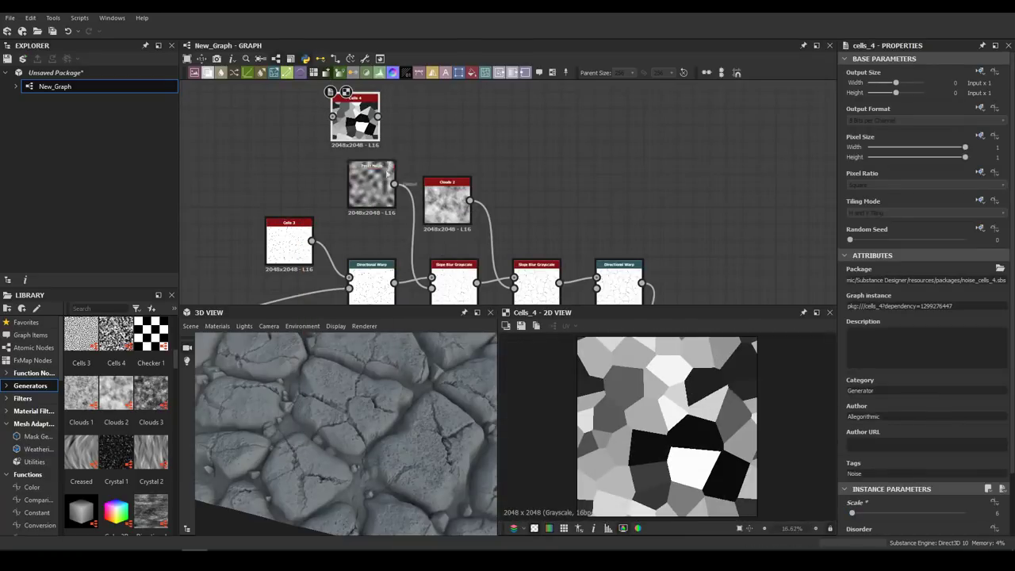
scroll(912, 444, down, 2)
drag(888, 476, 911, 476)
- Push Cells 4 mostly white with Levels and feed it as mask into a duplicated crack chain
key(ctrl+l)
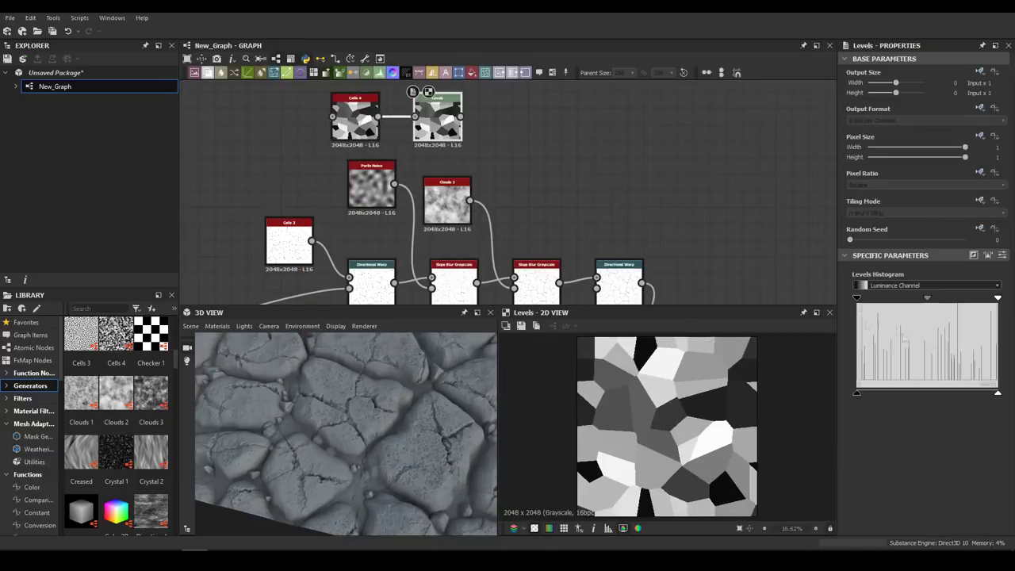
drag(983, 300, 885, 298)
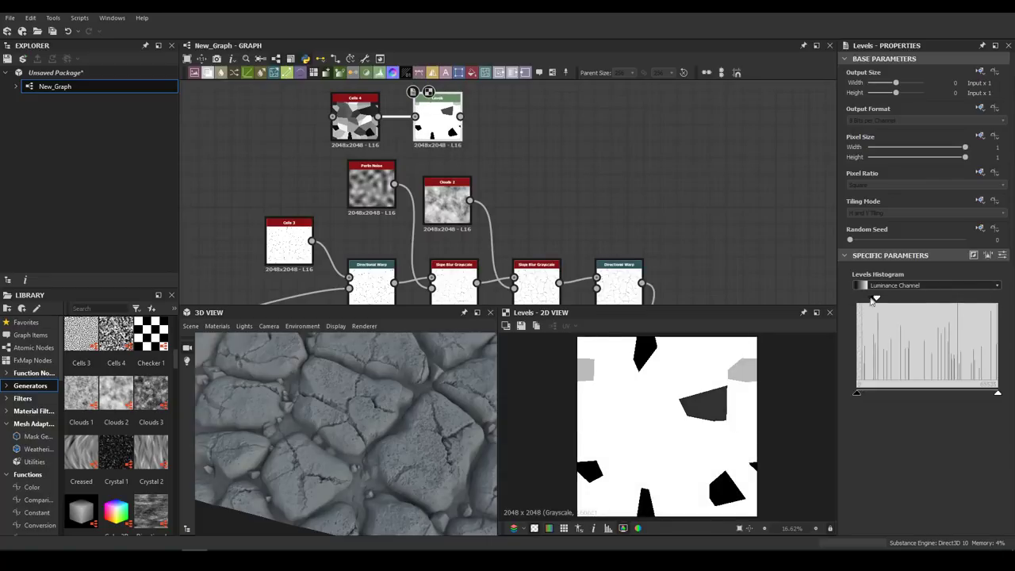
scroll(480, 198, down, 2)
key(ctrl+d)
click(607, 123)
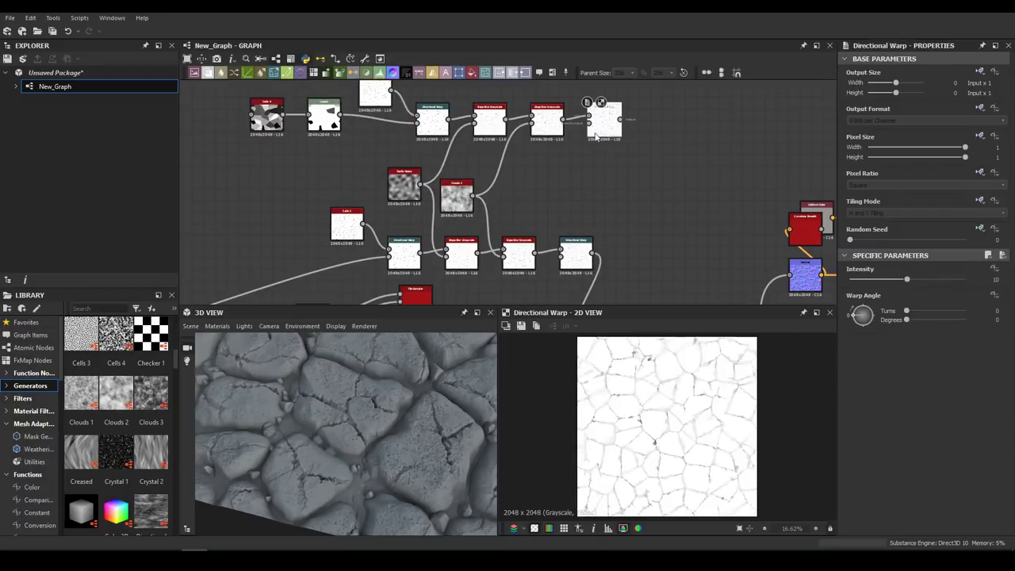
middle_drag(597, 136, 610, 174)
drag(358, 155, 425, 159)
middle_drag(425, 158, 479, 95)
- Multiply the crack pattern into the main stone chain at 0.25 opacity
scroll(477, 152, down, 2)
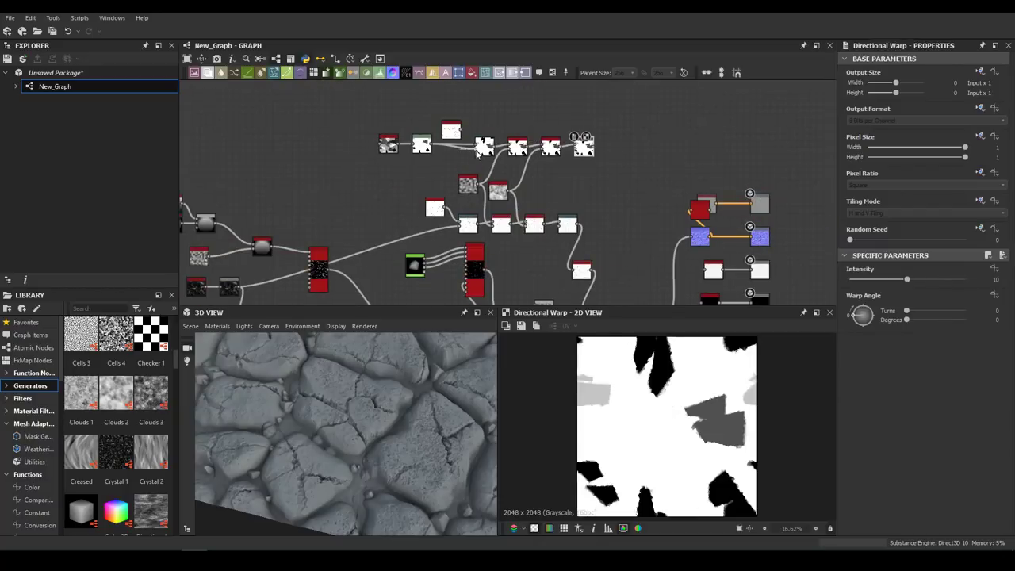
scroll(633, 169, down, 1)
middle_drag(634, 169, 513, 141)
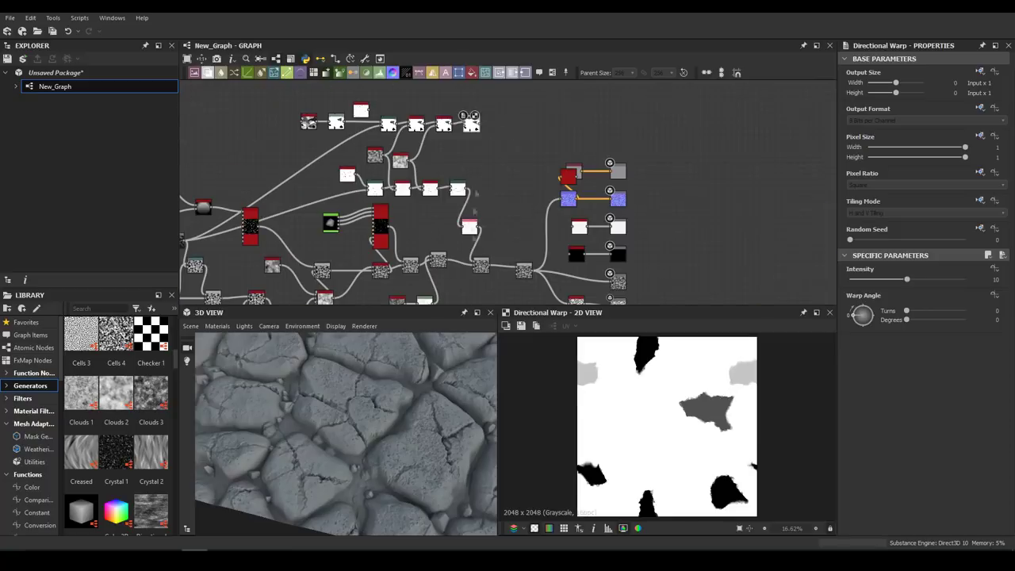
drag(603, 237, 674, 210)
drag(274, 73, 537, 252)
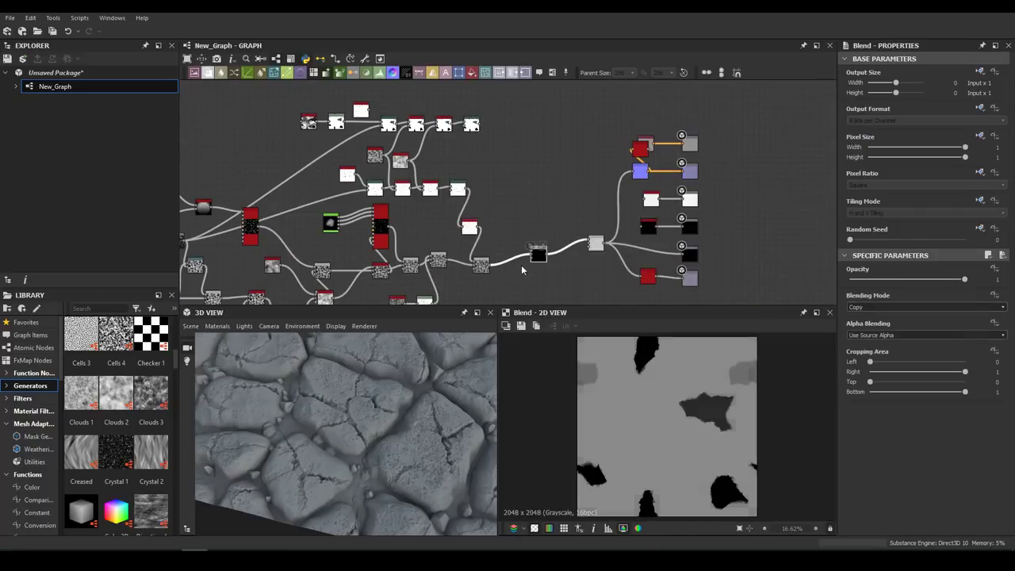
click(873, 308)
click(888, 324)
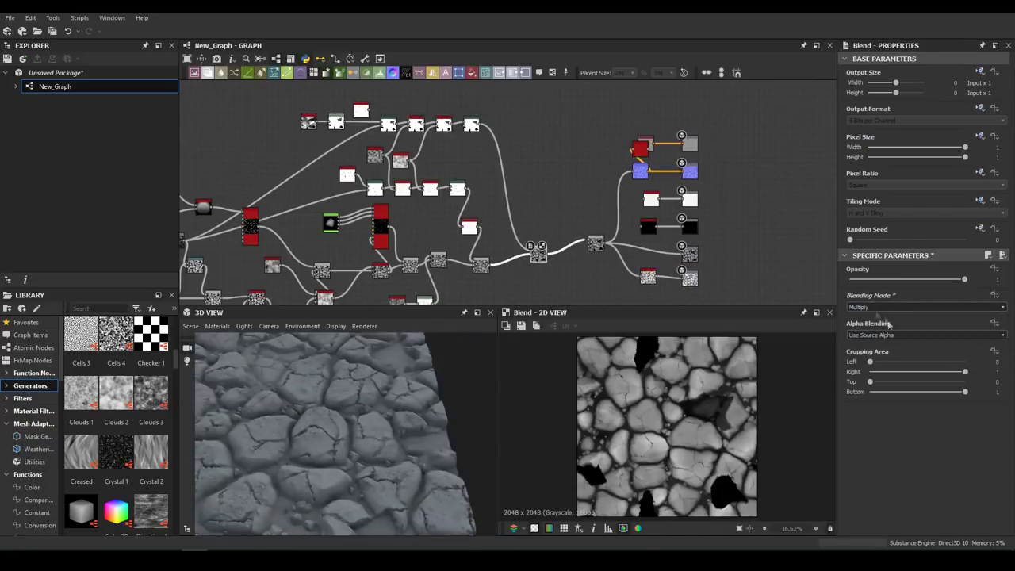
drag(865, 281, 879, 280)
drag(269, 381, 488, 444)
scroll(459, 235, up, 5)
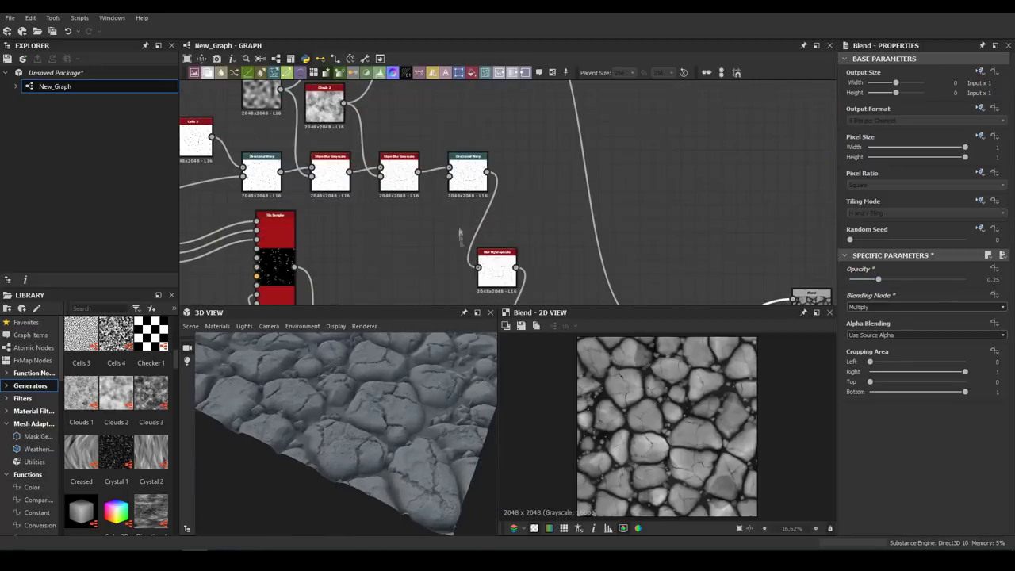
- Set the crack Slope Blur to Max mode and raise Directional Warp intensity to 13.52
double_click(497, 269)
double_click(398, 171)
scroll(860, 498, down, 1)
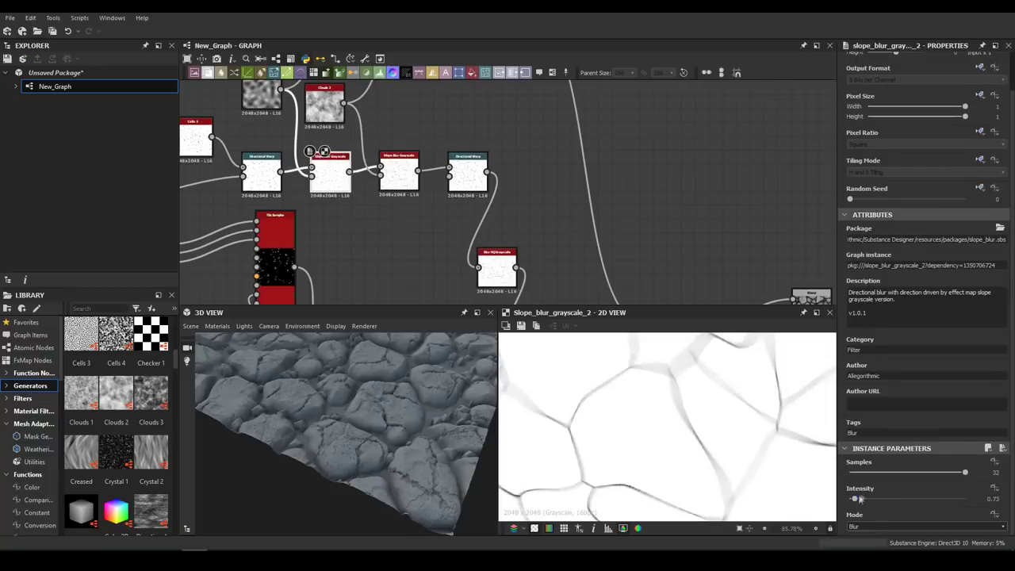
scroll(869, 527, down, 1)
scroll(349, 444, up, 5)
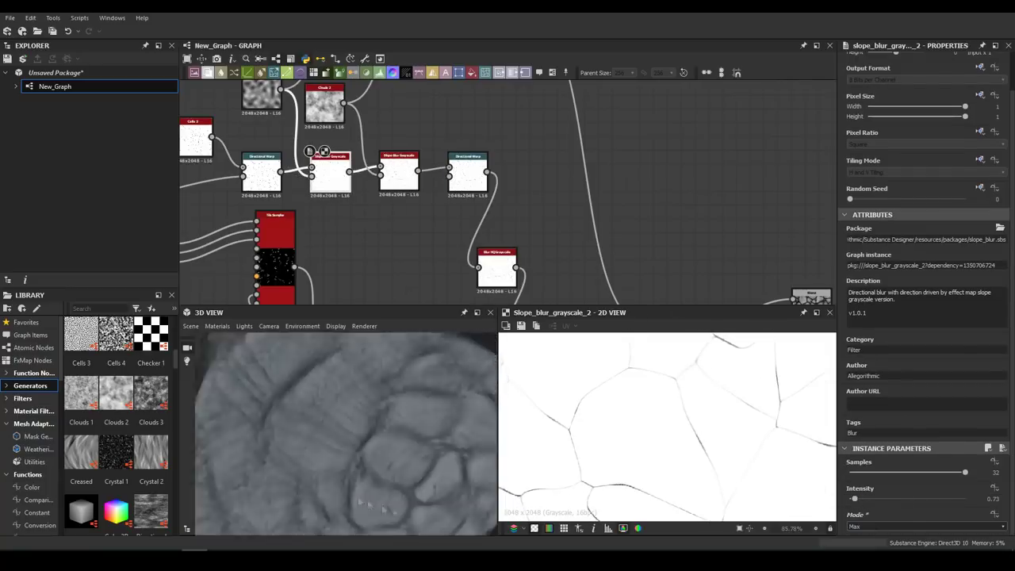
double_click(462, 176)
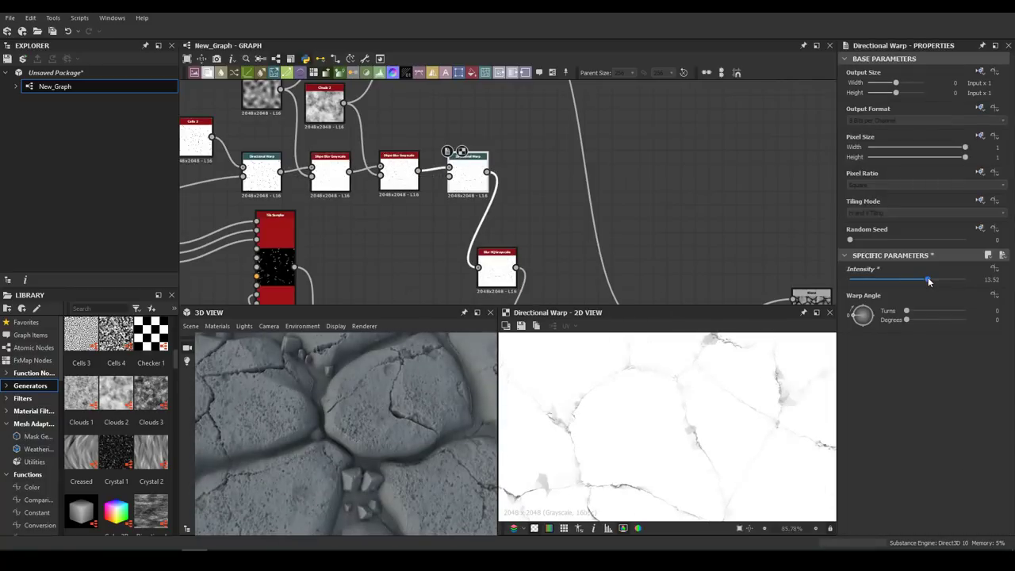
drag(965, 280, 884, 282)
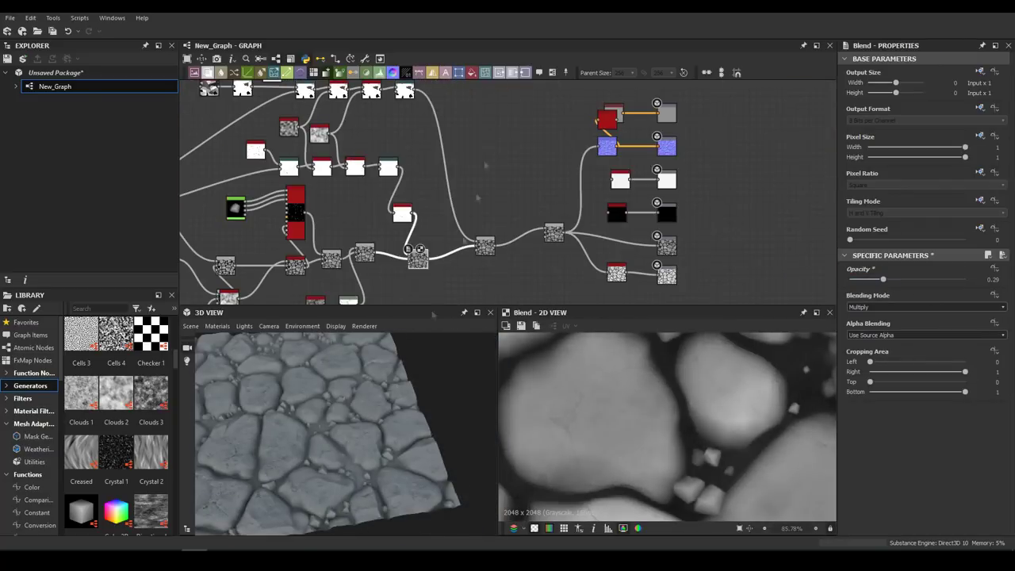
- Add a BnW Spots 2 noise node
key(space)
text(bnw)
key(Return)
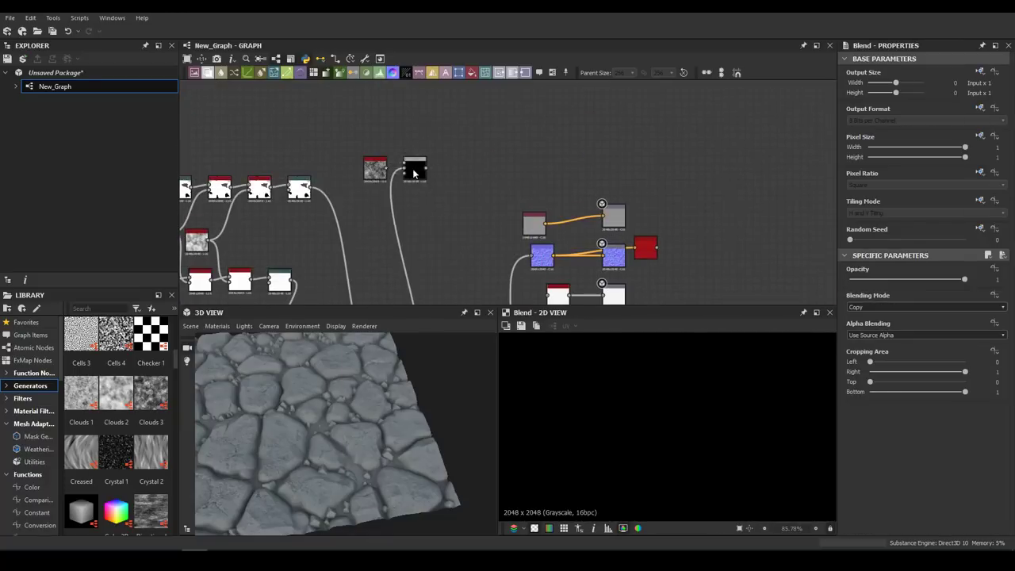
- Multiply the spots over the stones at 0.59 and give the Gradient Map a dark brown gradient
click(899, 307)
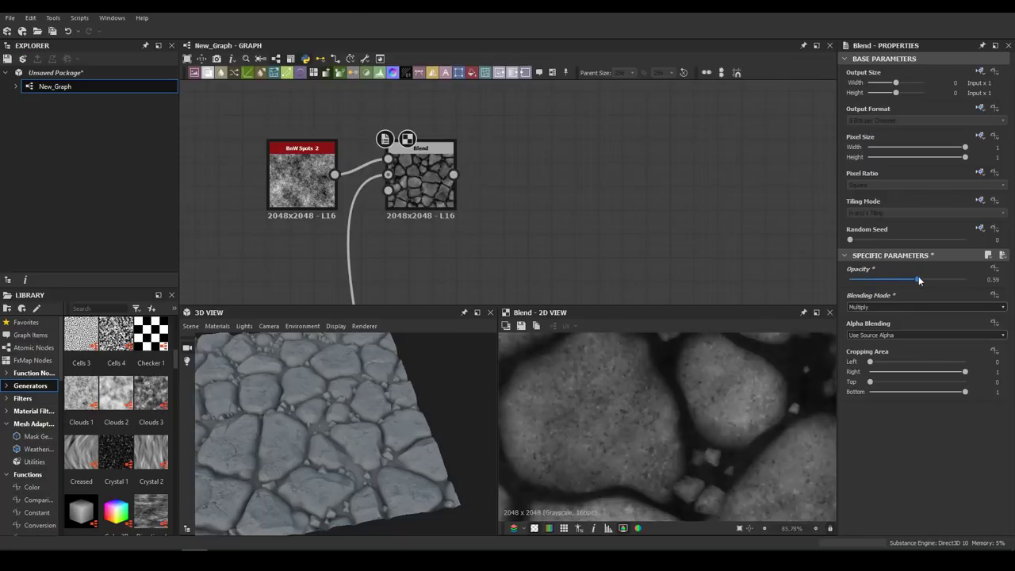
click(853, 351)
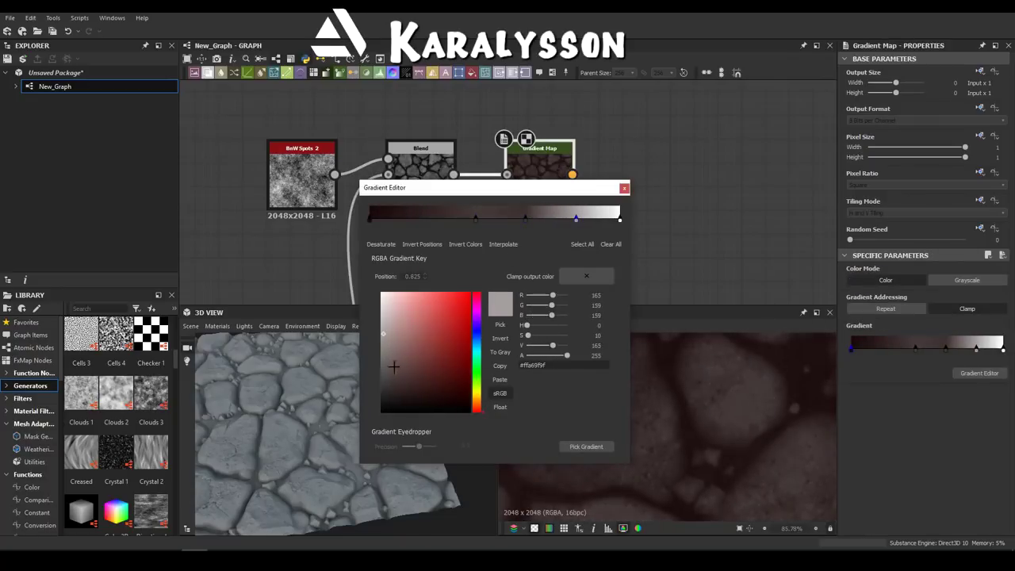
drag(619, 224, 621, 261)
click(524, 220)
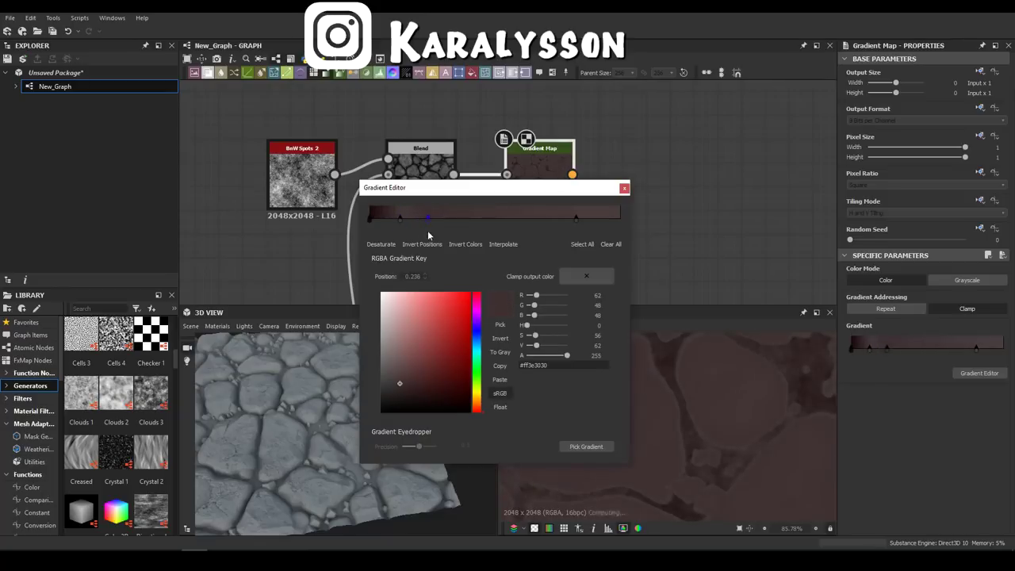
key(Escape)
- Add an HSL node after the Gradient Map with saturation 0.49 and lightness 0.46
drag(573, 174, 547, 203)
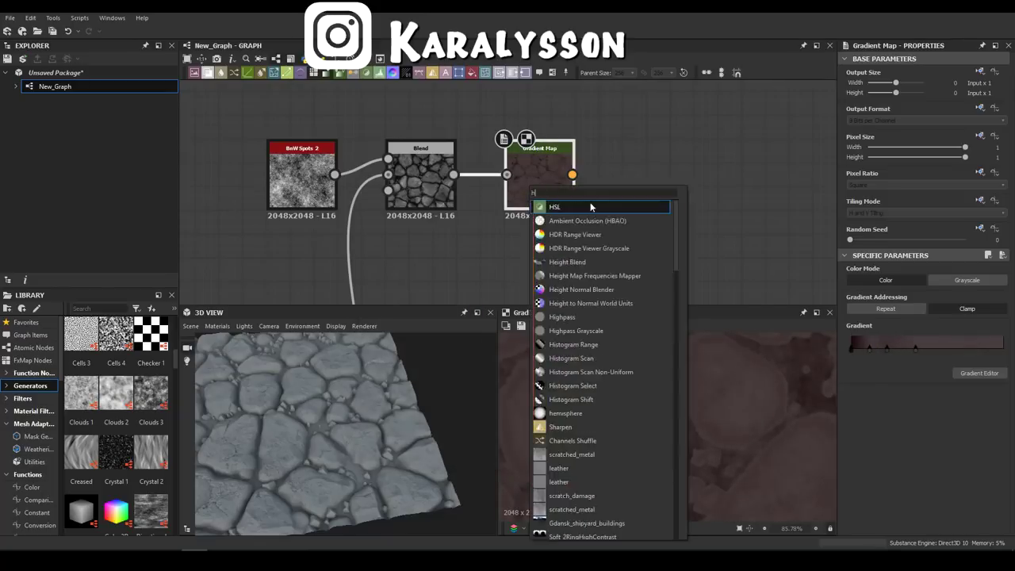
text(hsl)
key(Return)
drag(907, 336, 909, 332)
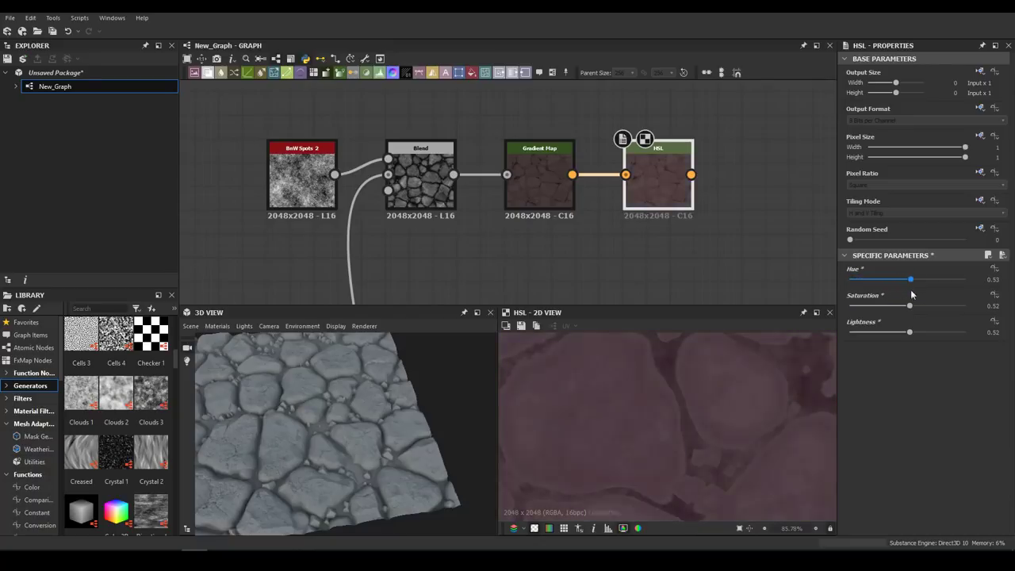
drag(919, 309, 906, 306)
drag(909, 332, 902, 331)
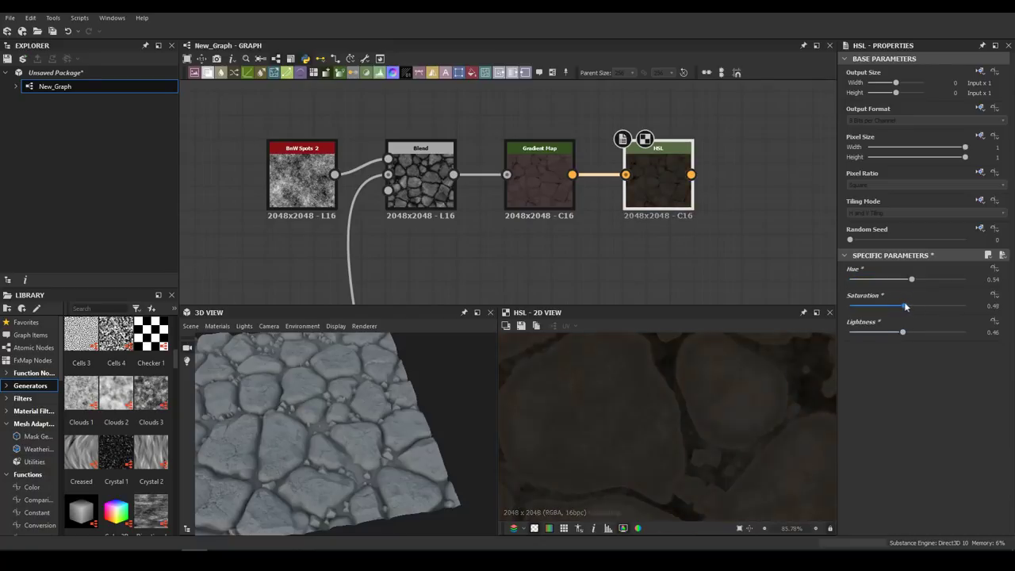
scroll(462, 205, down, 3)
middle_drag(462, 205, 361, 179)
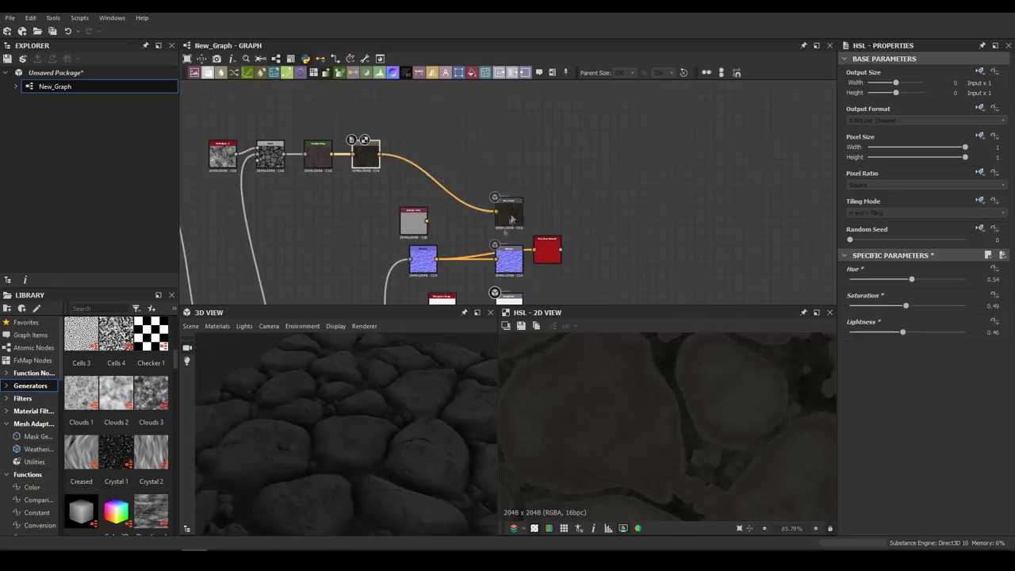
- Resample the Gradient Map from reference imagery so the stones turn mossy green-grey
scroll(361, 178, up, 3)
double_click(452, 144)
middle_drag(695, 301, 798, 333)
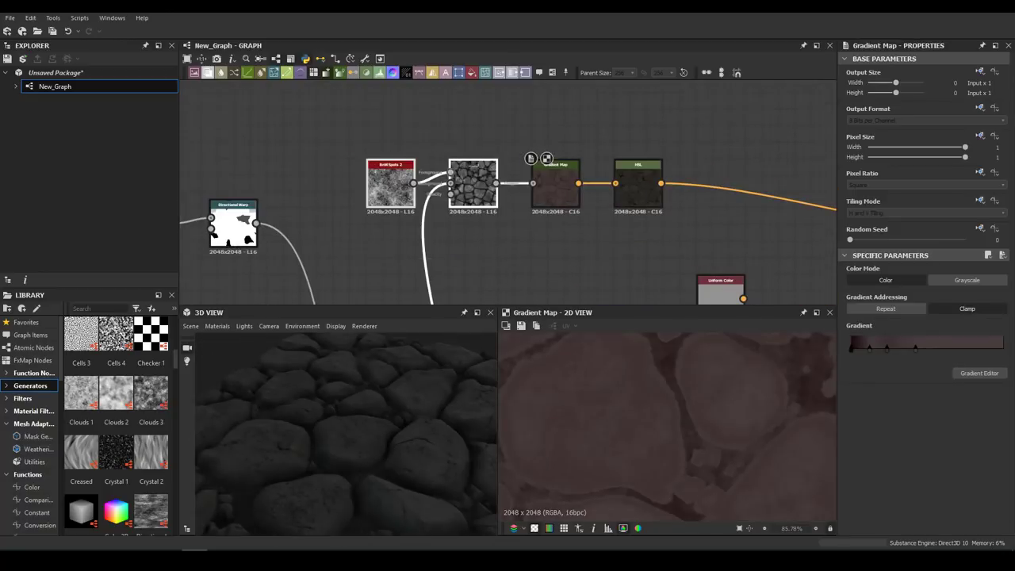
drag(546, 175, 514, 128)
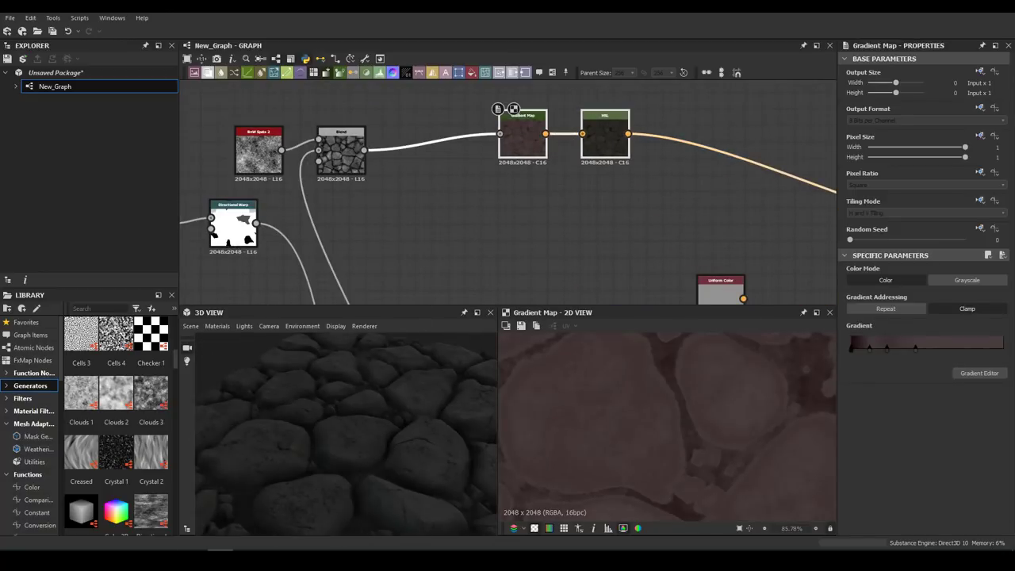
click(980, 373)
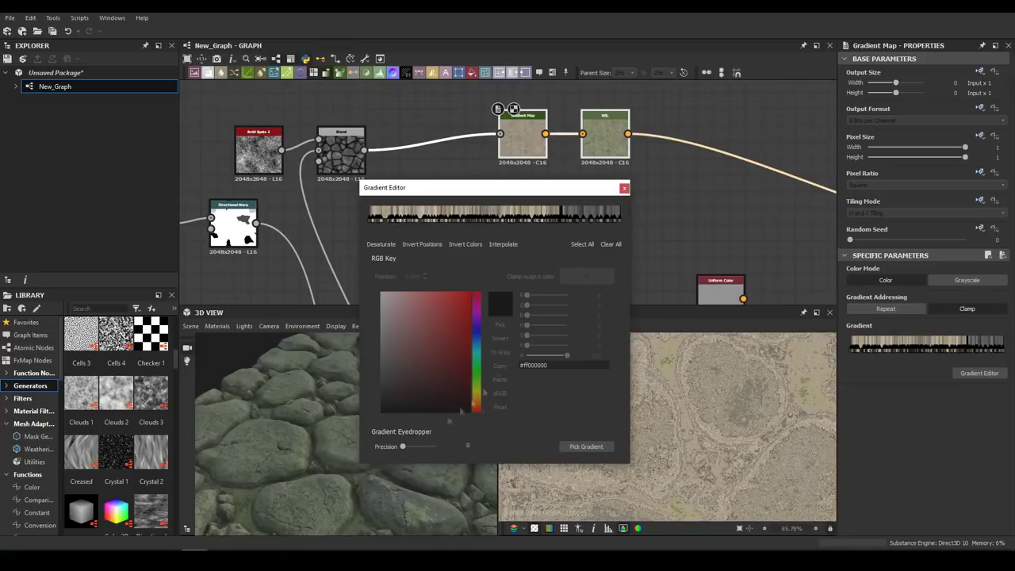
click(624, 188)
- Add a Curvature Smooth node from the stone height blend output
scroll(508, 198, down, 3)
scroll(475, 198, up, 3)
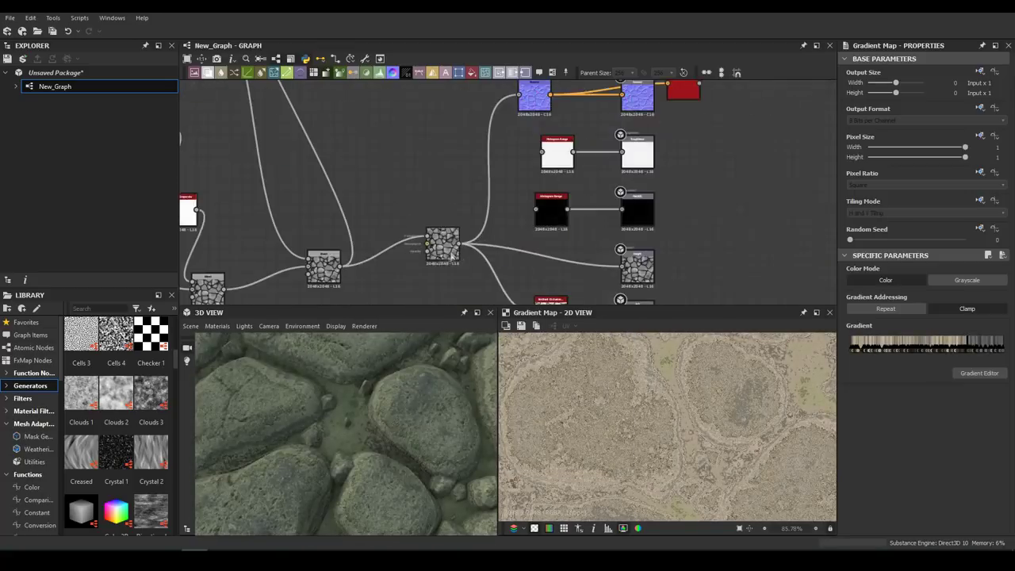
click(442, 245)
key(space)
text(curvature smooth)
key(Return)
middle_drag(465, 170, 385, 273)
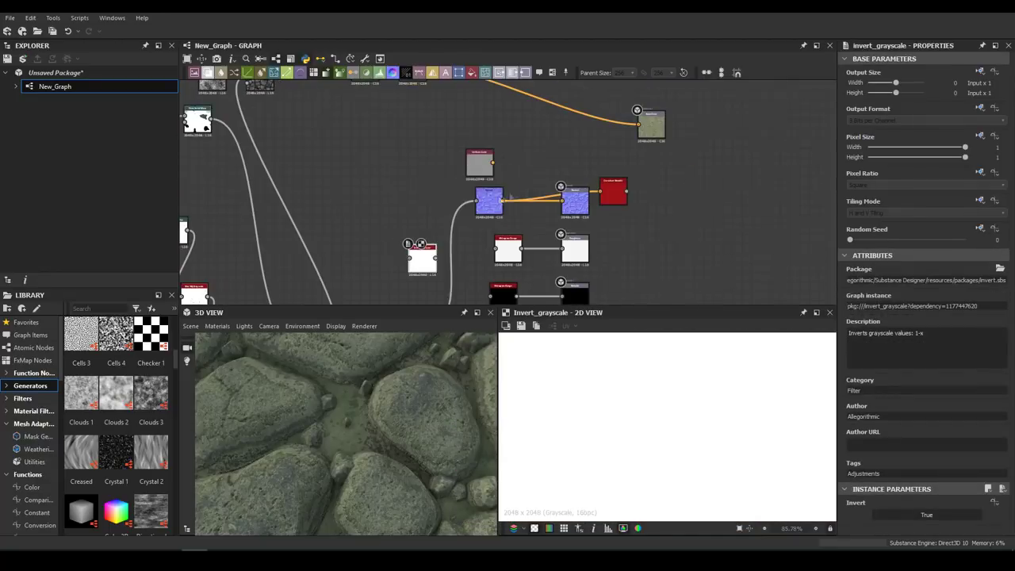
- Multiply a Dirt Spots node into the blend at 0.29 opacity
drag(487, 199, 420, 199)
click(507, 250)
middle_drag(454, 267, 444, 192)
key(space)
text(dirt)
key(Return)
scroll(876, 305, down, 3)
drag(964, 280, 916, 276)
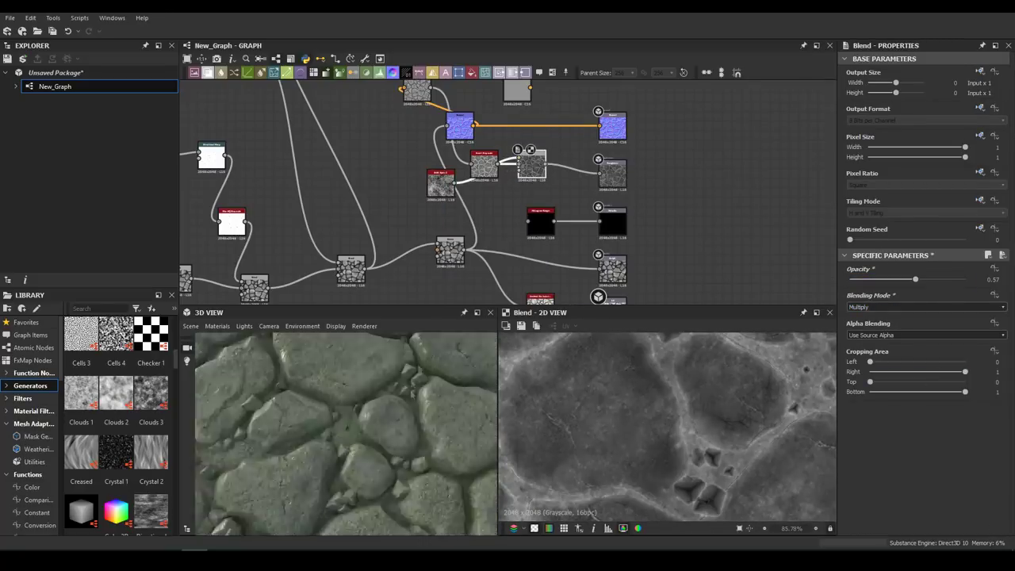
drag(916, 280, 885, 276)
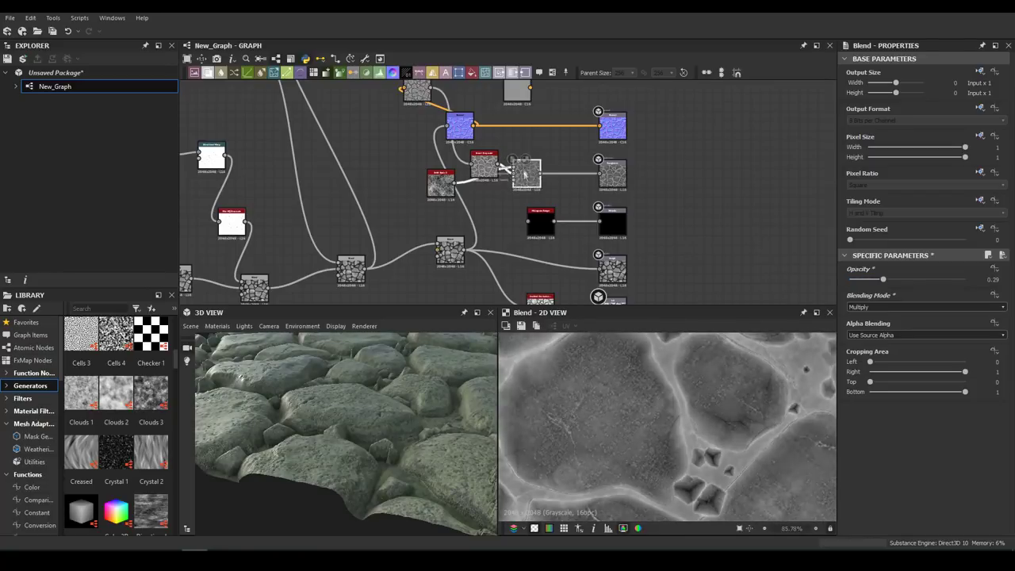
- Insert a Histogram Range at range 1 and retune the base colour's HSL hue, saturation and lightness
key(space)
text(histogram)
key(Return)
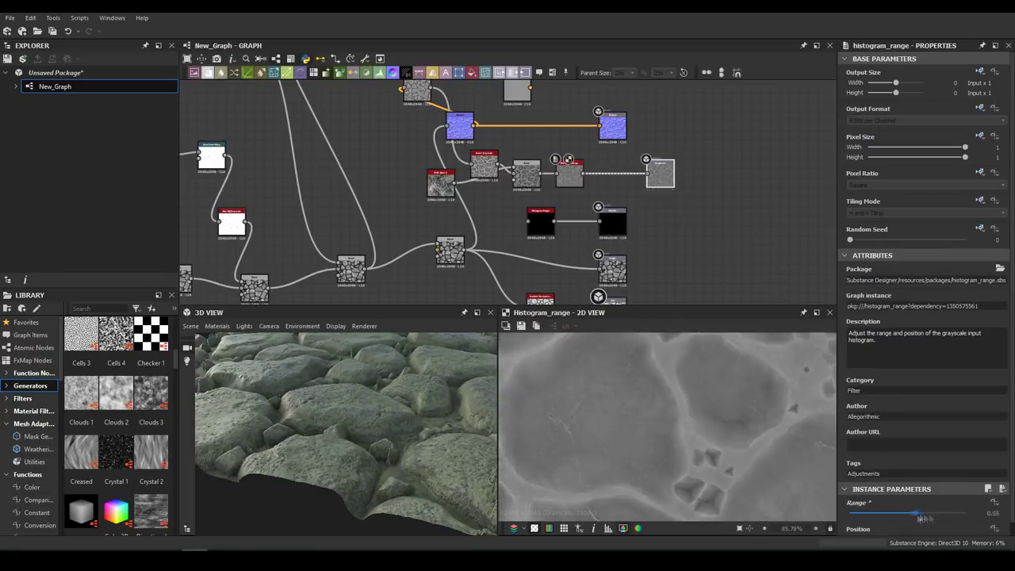
drag(920, 514, 964, 514)
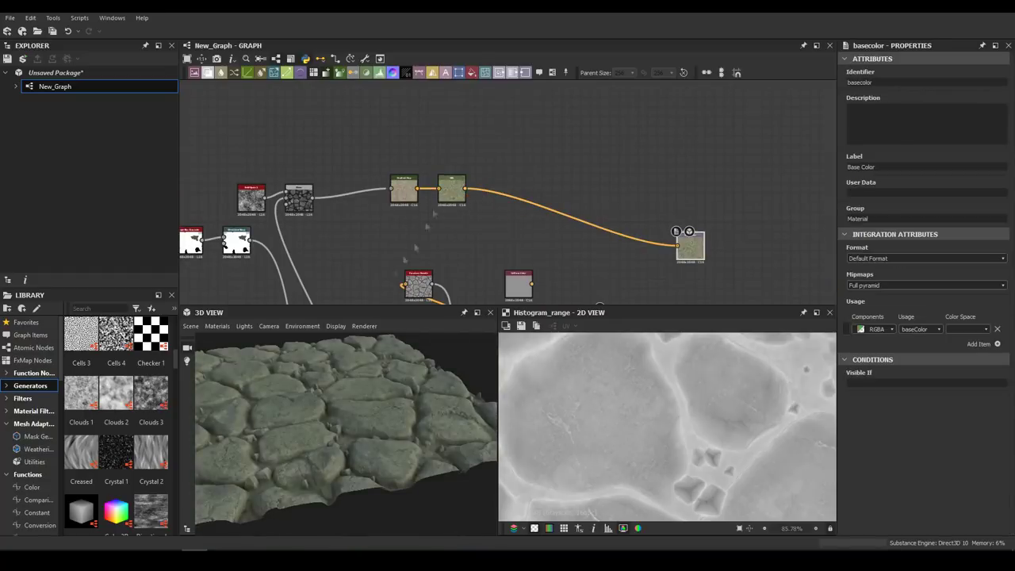
mouse_move(923, 281)
mouse_down()
mouse_move(913, 280)
mouse_move(903, 305)
mouse_up()
drag(903, 331, 905, 331)
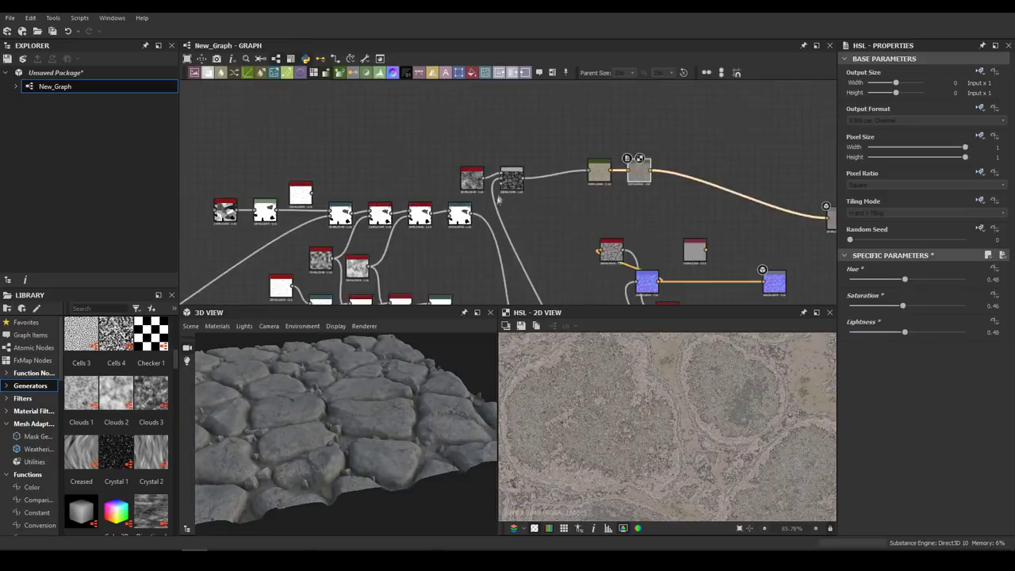
right_click(421, 230)
- Feed the cell pattern into a Flood Fill and a Flood Fill to Grayscale node
click(444, 233)
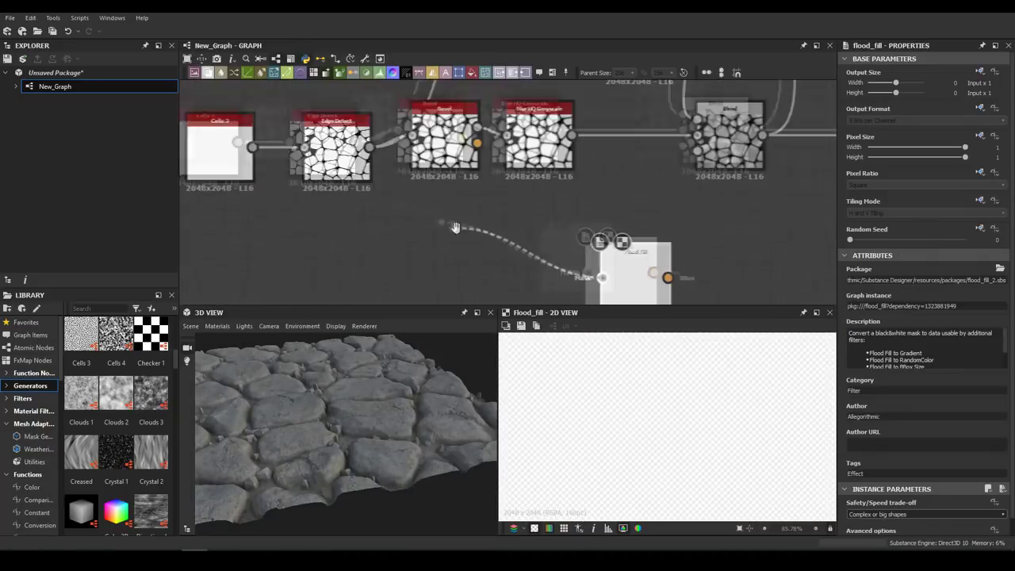
drag(453, 226, 389, 186)
drag(453, 186, 416, 226)
click(447, 235)
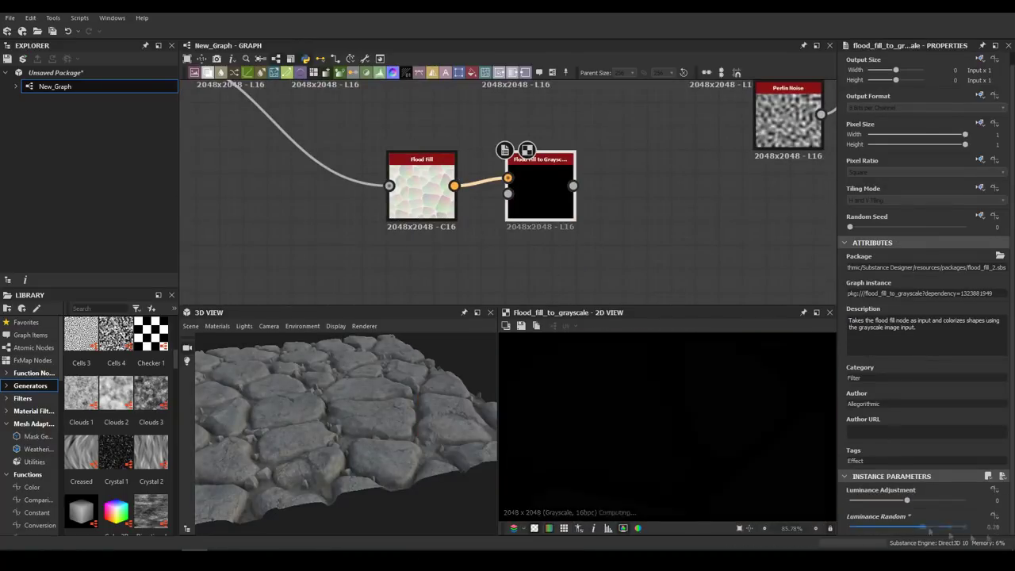
scroll(579, 187, down, 3)
mouse_move(437, 250)
mouse_down()
mouse_move(348, 265)
mouse_move(468, 230)
mouse_up()
- Add Levels keeping only a few stones white, then a Gradient Map keyed muted green
click(476, 333)
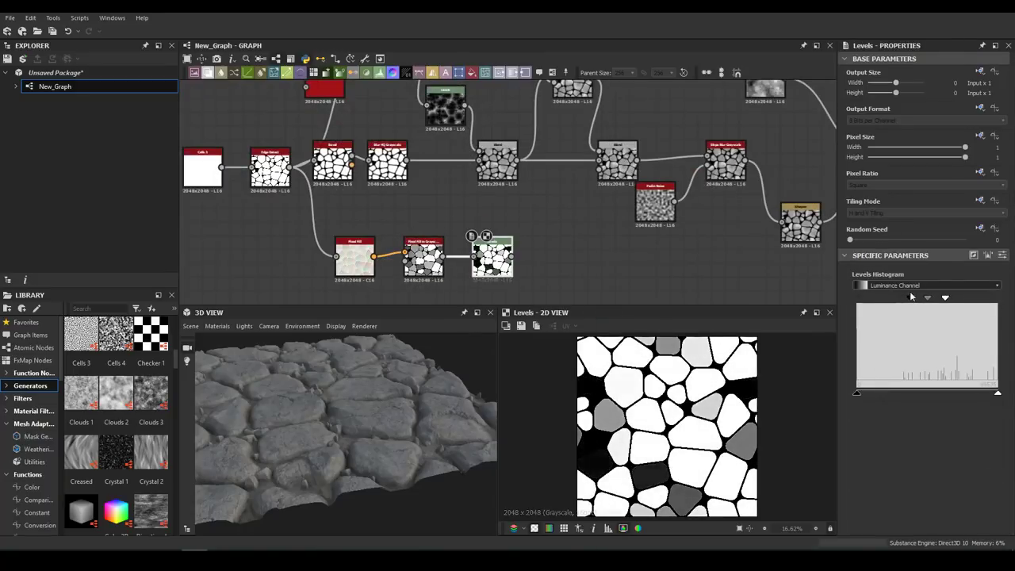
drag(904, 298, 976, 297)
scroll(507, 190, down, 2)
drag(542, 264, 491, 238)
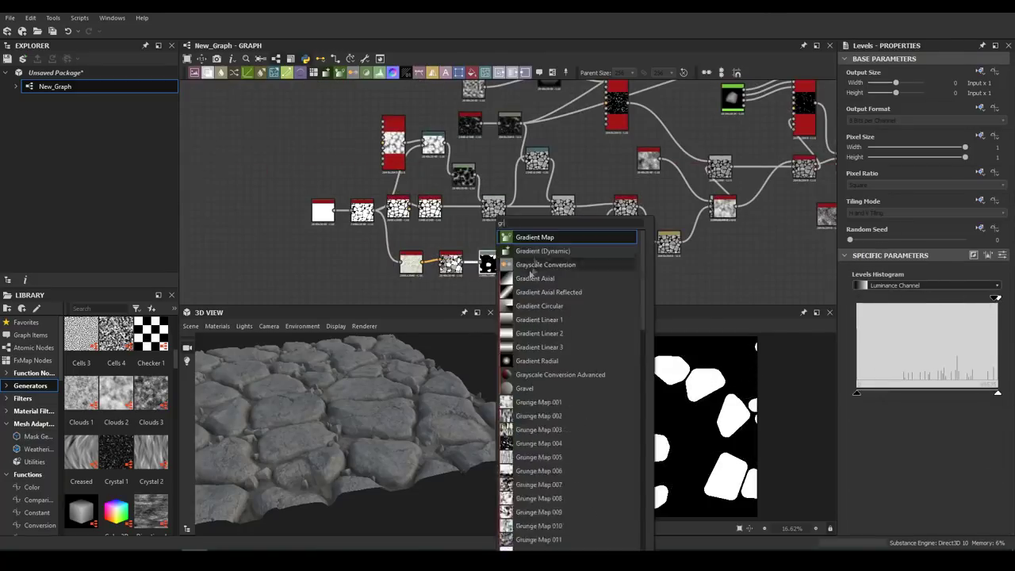
click(539, 233)
click(853, 352)
click(404, 342)
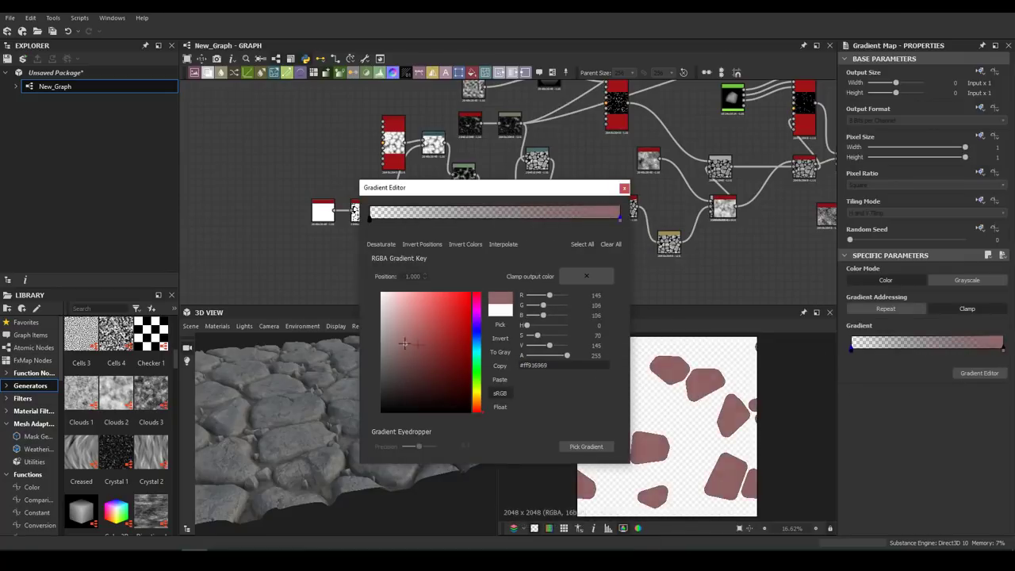
click(478, 371)
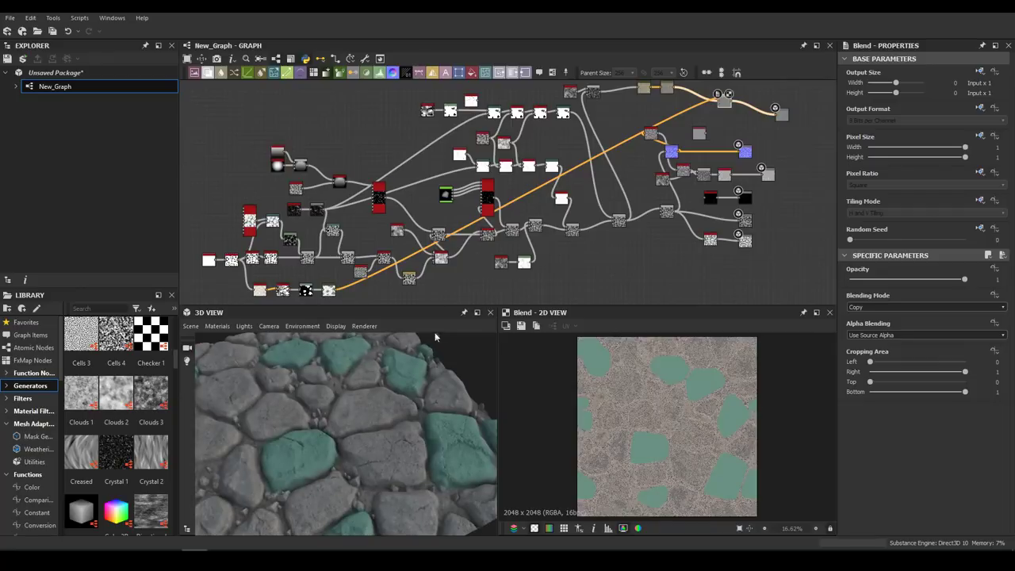
- Multiply the green-tinted stones over the base at 0.18 opacity
click(874, 306)
click(875, 308)
click(870, 280)
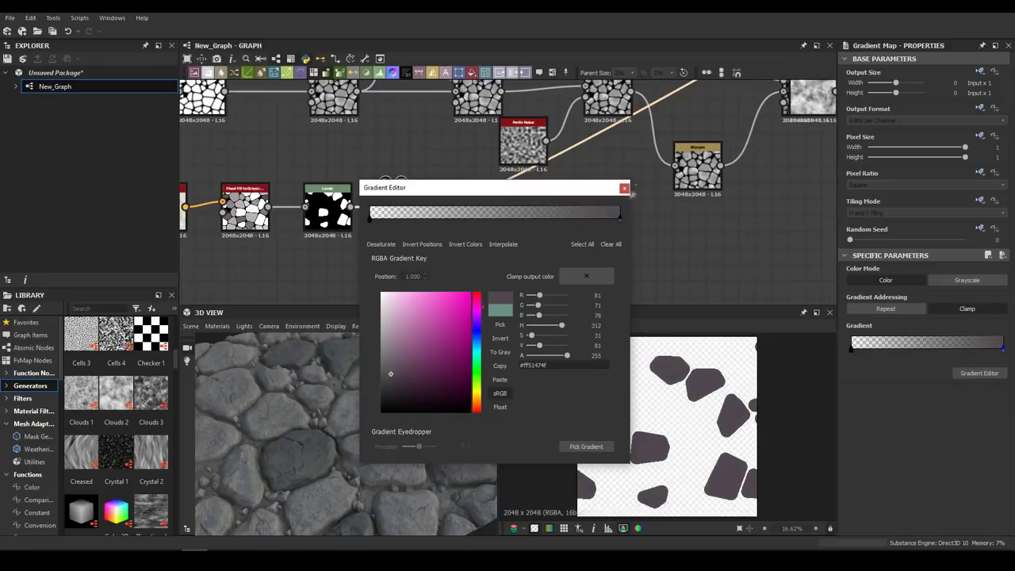
click(624, 188)
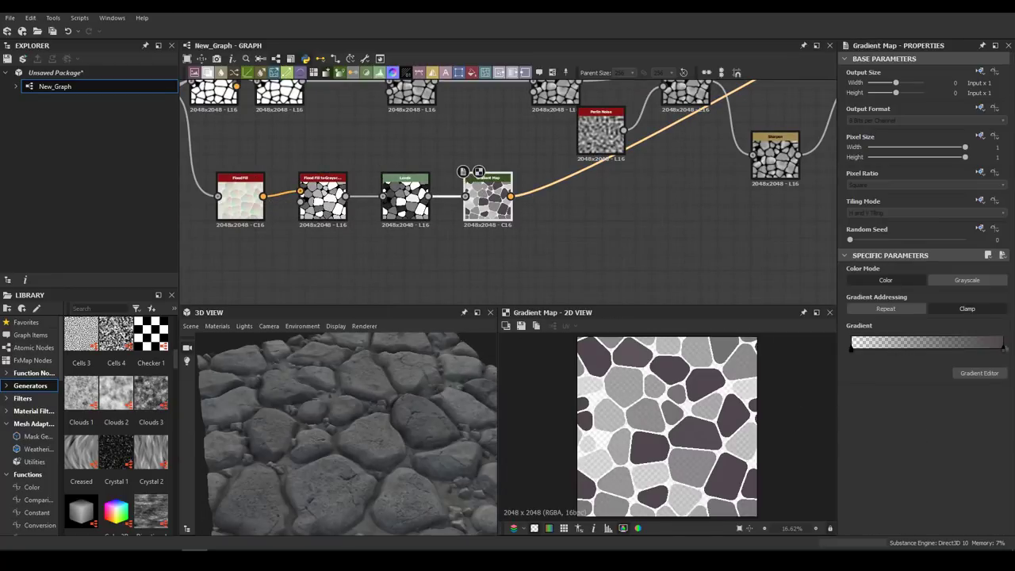
- Give the stone Gradient Map dark navy keys and inspect the Blend node's result
click(1004, 347)
click(624, 188)
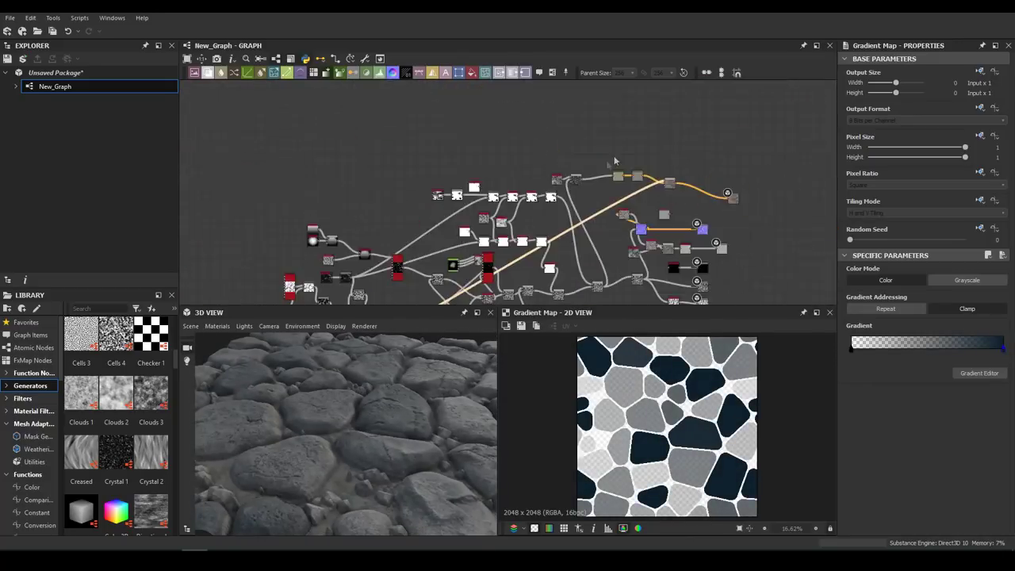
scroll(679, 188, up, 3)
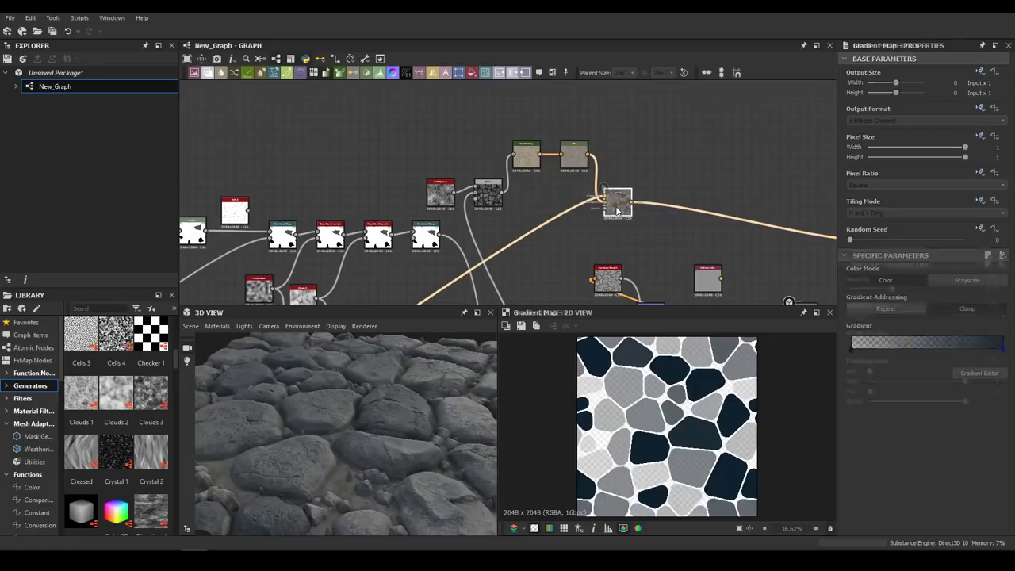
double_click(617, 202)
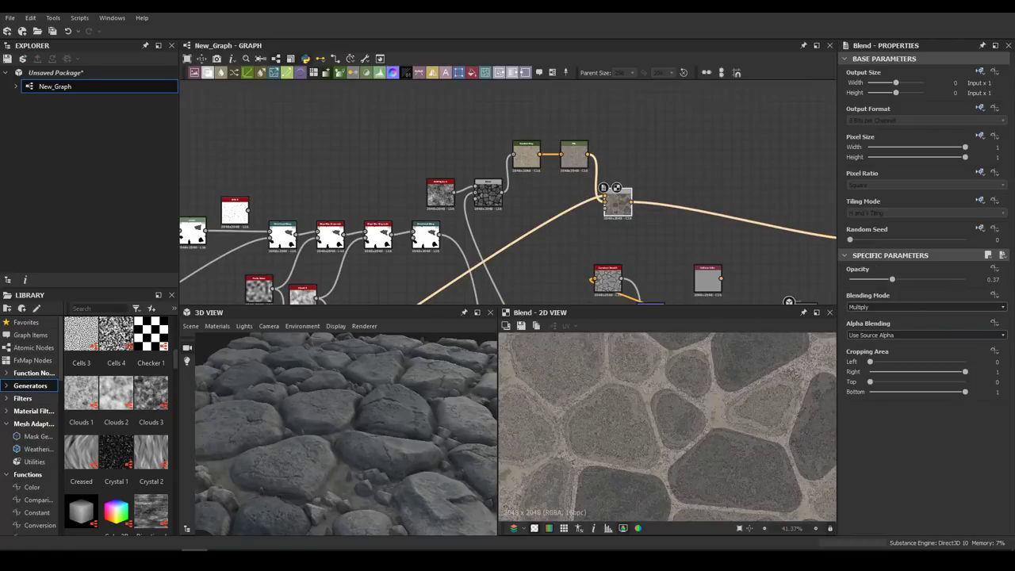
key(space)
- Add Clouds 2 with a Gradient Map running from dark olive (key near 0.58) to brighter green
click(587, 238)
key(space)
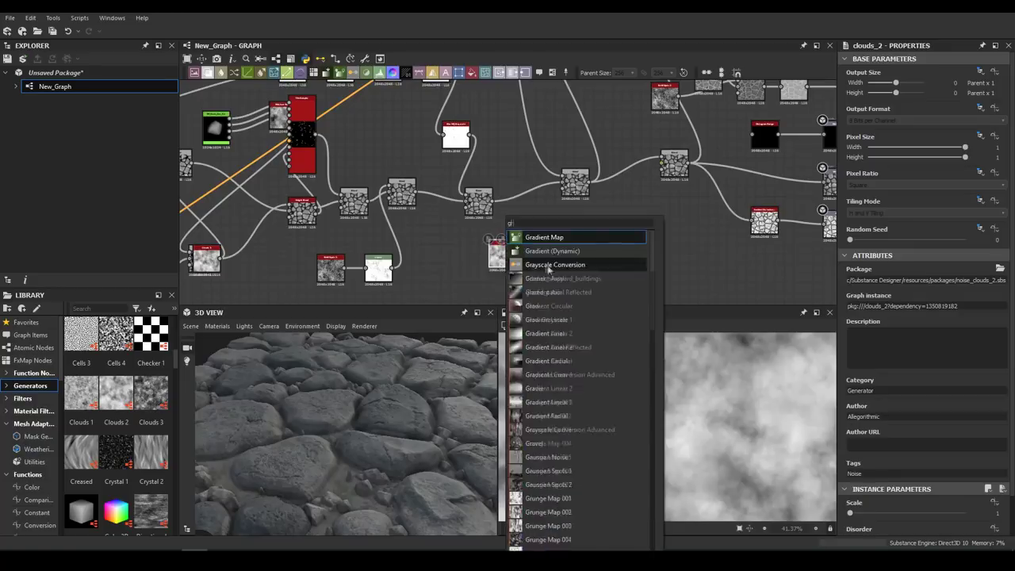
click(533, 230)
click(979, 373)
click(621, 216)
drag(621, 214, 514, 214)
click(567, 225)
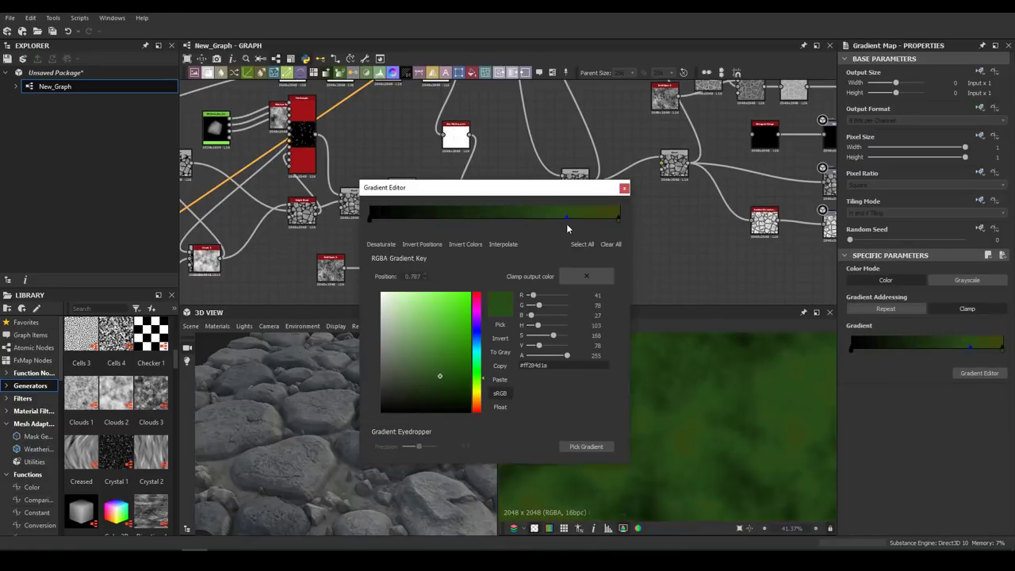
drag(416, 382, 423, 383)
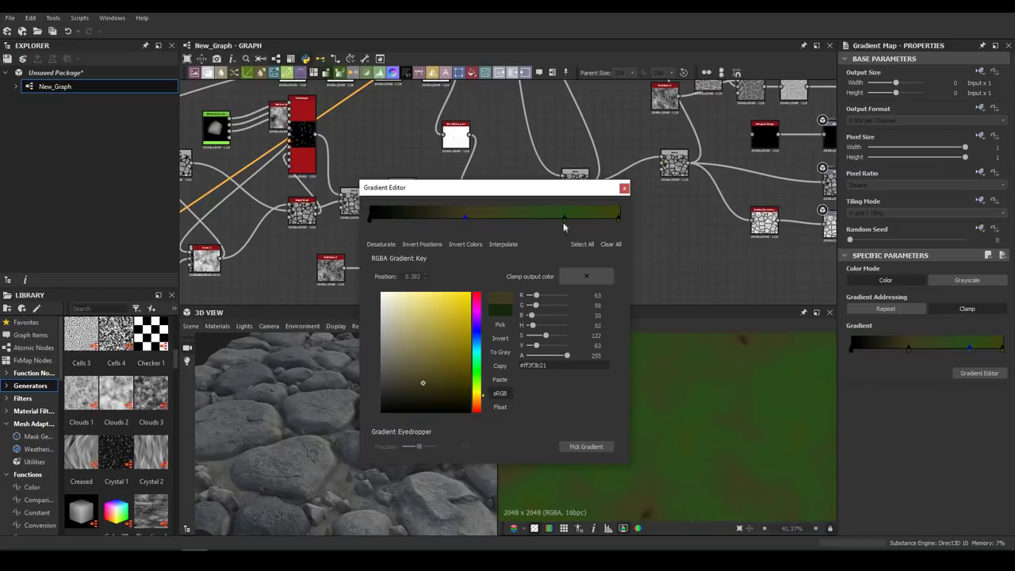
click(442, 362)
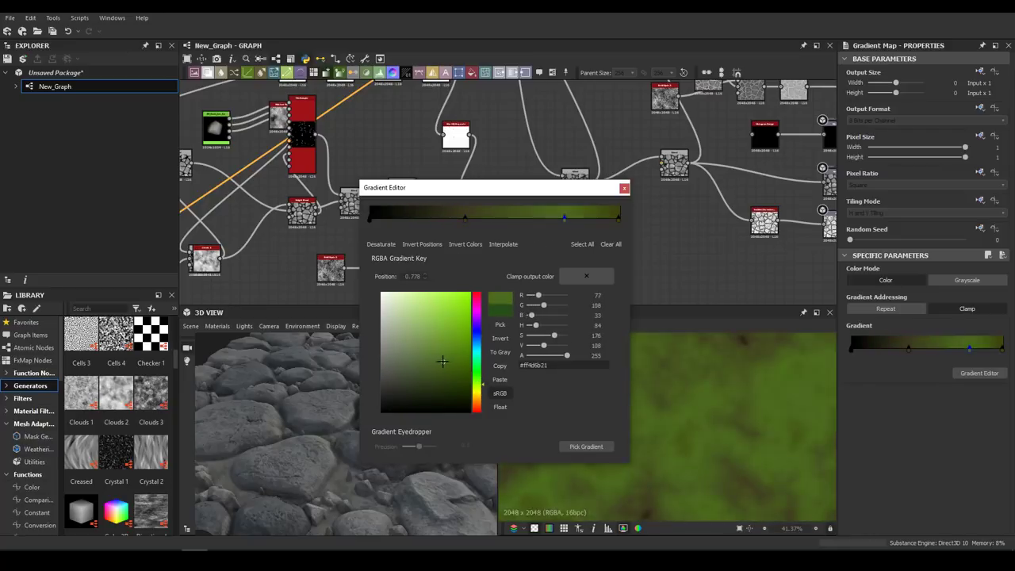
key(f)
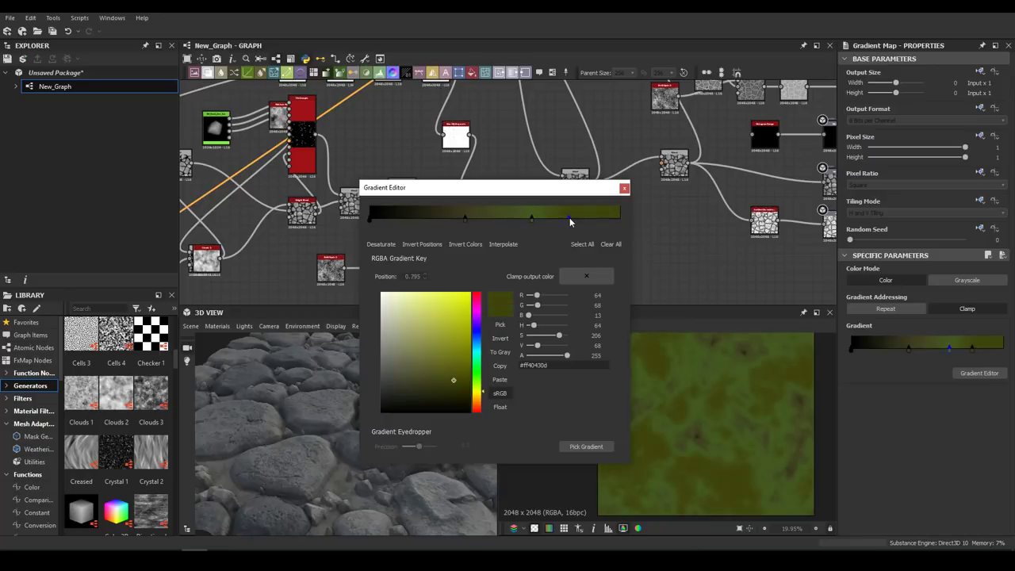
mouse_move(532, 226)
mouse_down()
mouse_move(511, 224)
mouse_move(589, 219)
mouse_up()
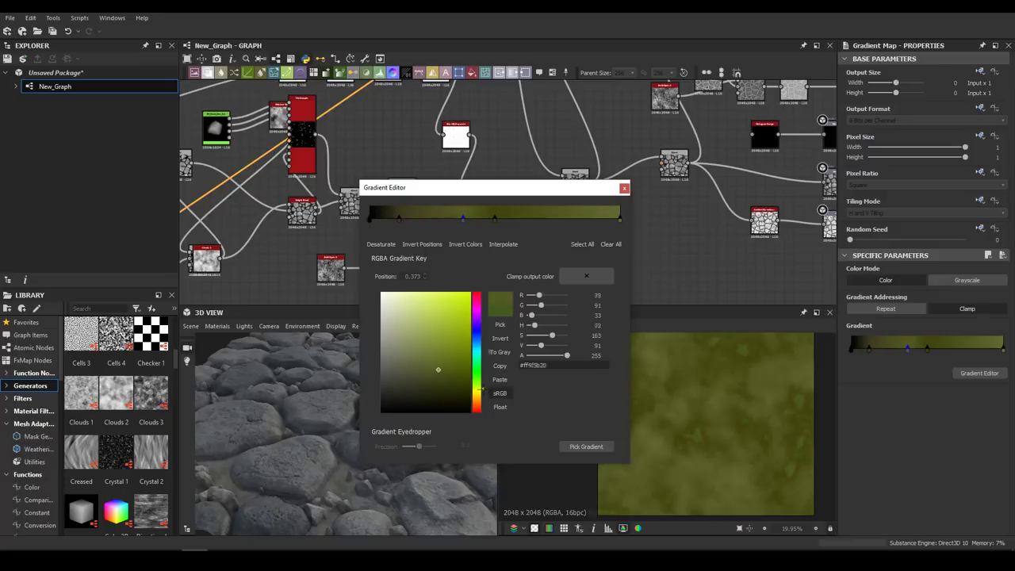
click(624, 188)
- Insert a Height Blend node on the height chain link
scroll(458, 232, down, 5)
key(space)
text(height)
click(512, 241)
scroll(500, 230, up, 3)
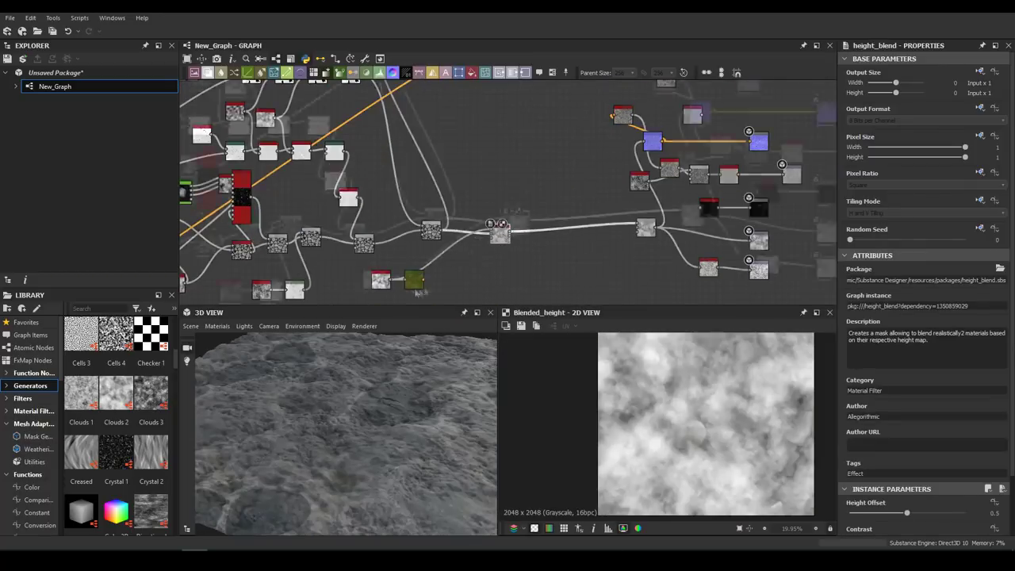
- Wire a Plasma noise into the Blend with Clouds 2, change its blending mode and set opacity 0.67
scroll(420, 292, up, 2)
key(space)
text(plasma)
click(392, 232)
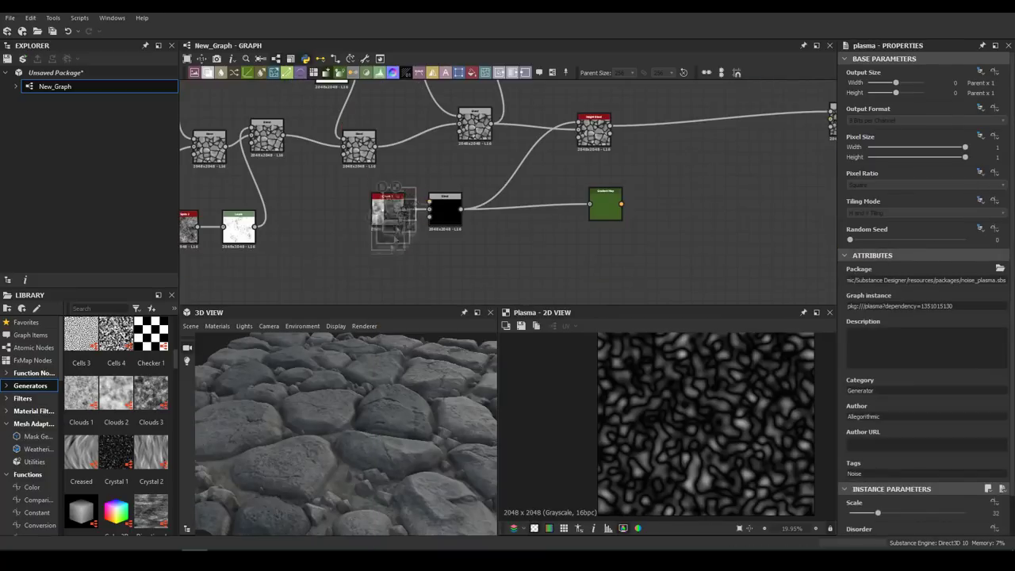
drag(393, 262, 428, 216)
click(444, 213)
scroll(862, 309, down, 1)
scroll(863, 309, down, 2)
drag(964, 279, 927, 279)
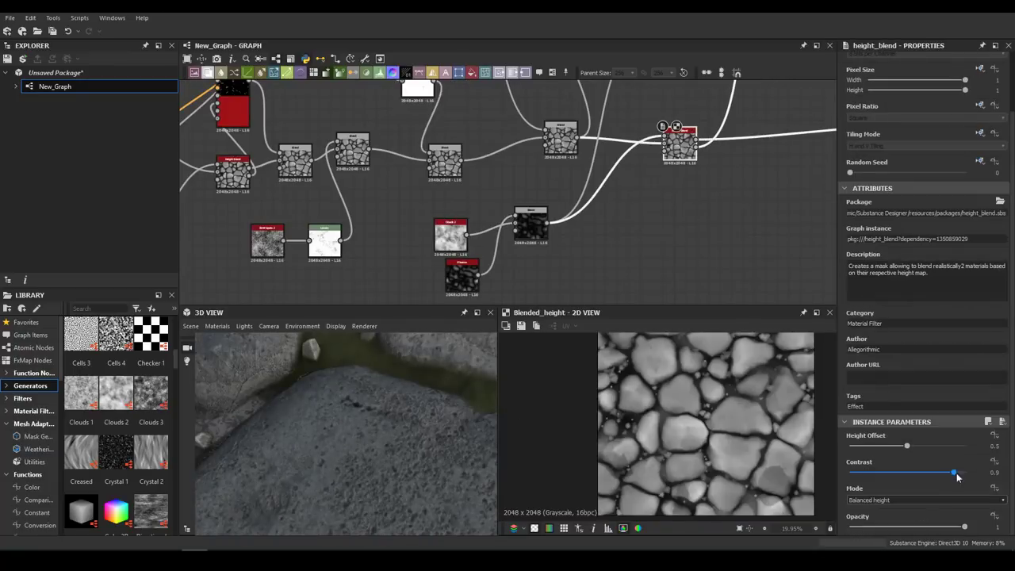
drag(323, 440, 403, 444)
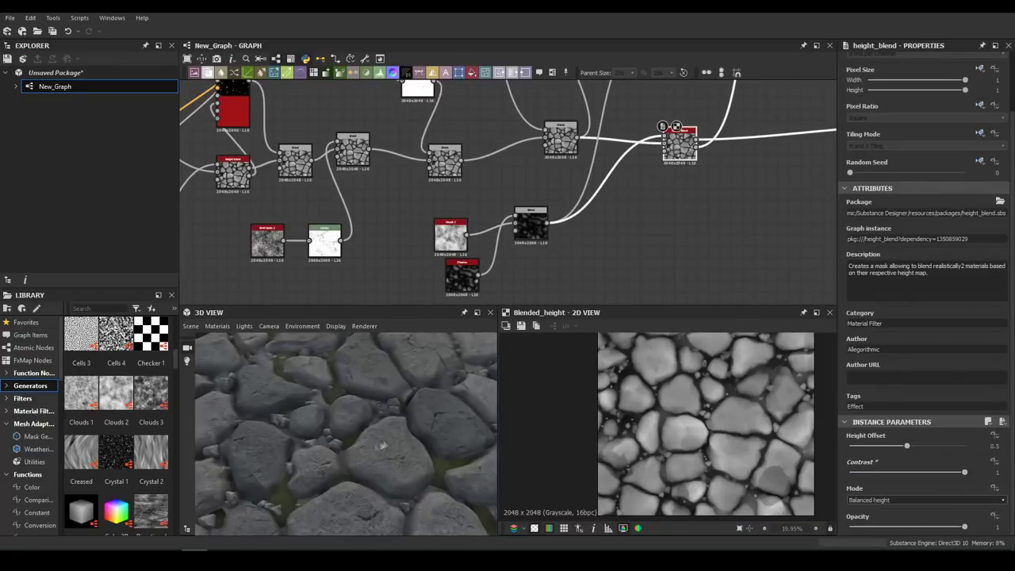
scroll(302, 449, up, 3)
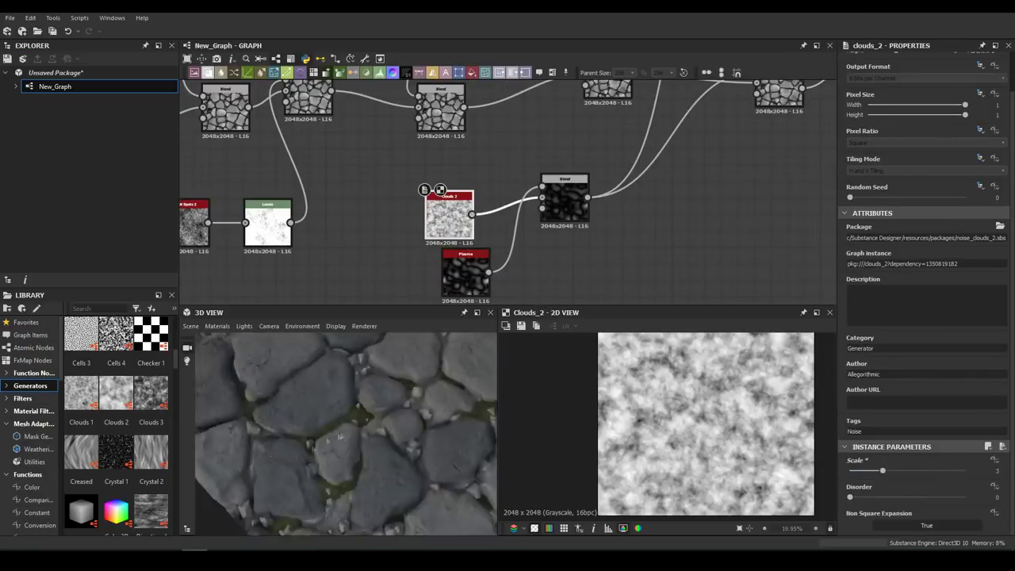
scroll(302, 449, up, 3)
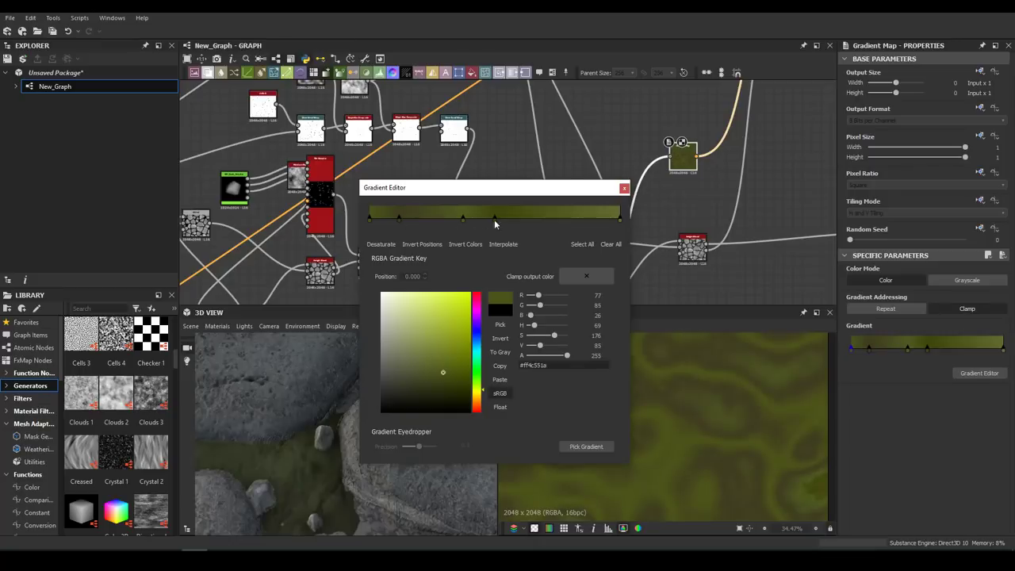
- Move the pale key to 0.188 tinted orange, add a key at 0.376, and shift yellow-green to 0.141
scroll(749, 428, down, 3)
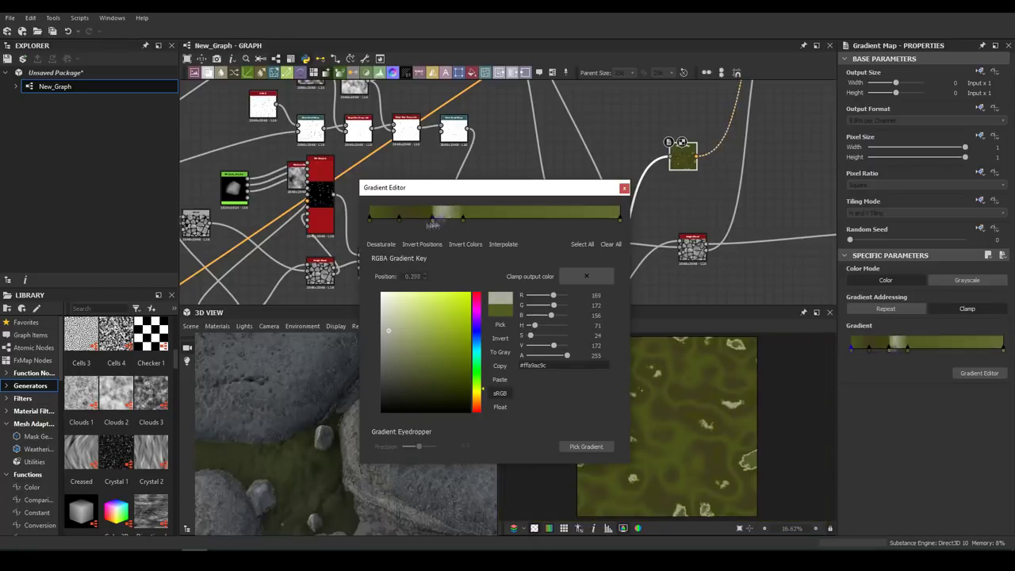
drag(442, 221, 415, 226)
click(451, 332)
mouse_move(476, 394)
mouse_down()
mouse_move(476, 403)
mouse_move(476, 388)
mouse_up()
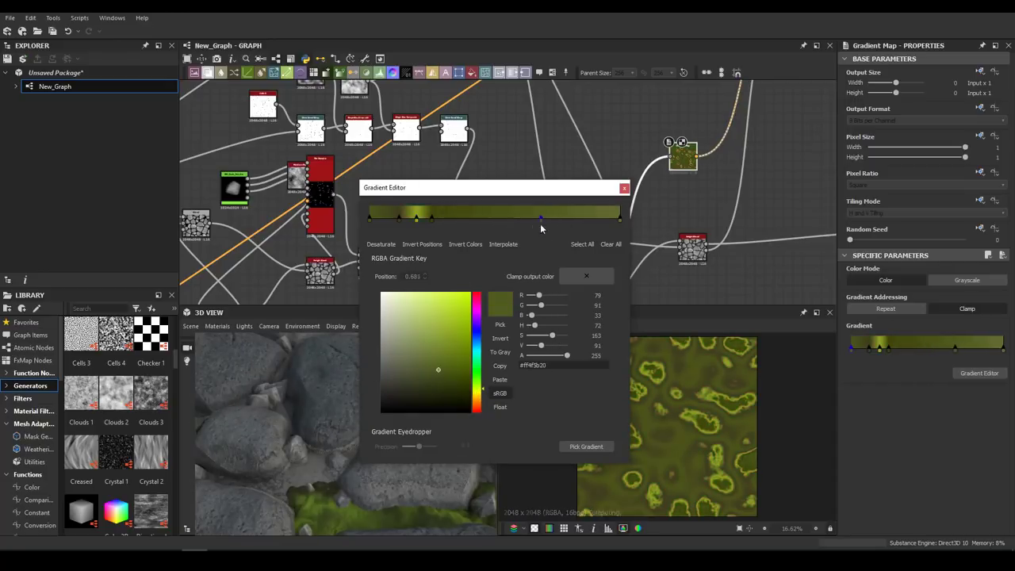
click(463, 223)
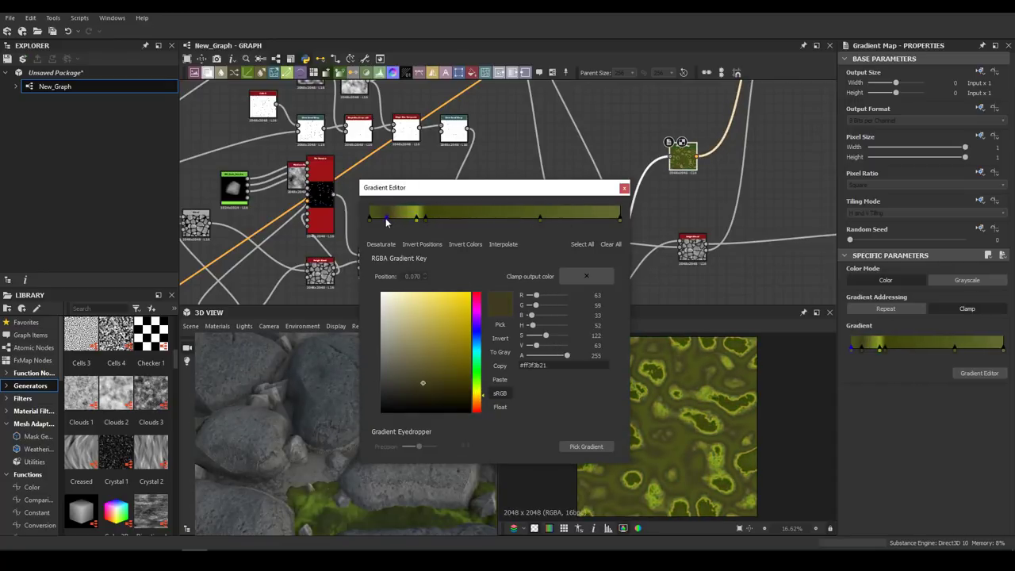
drag(416, 219, 404, 223)
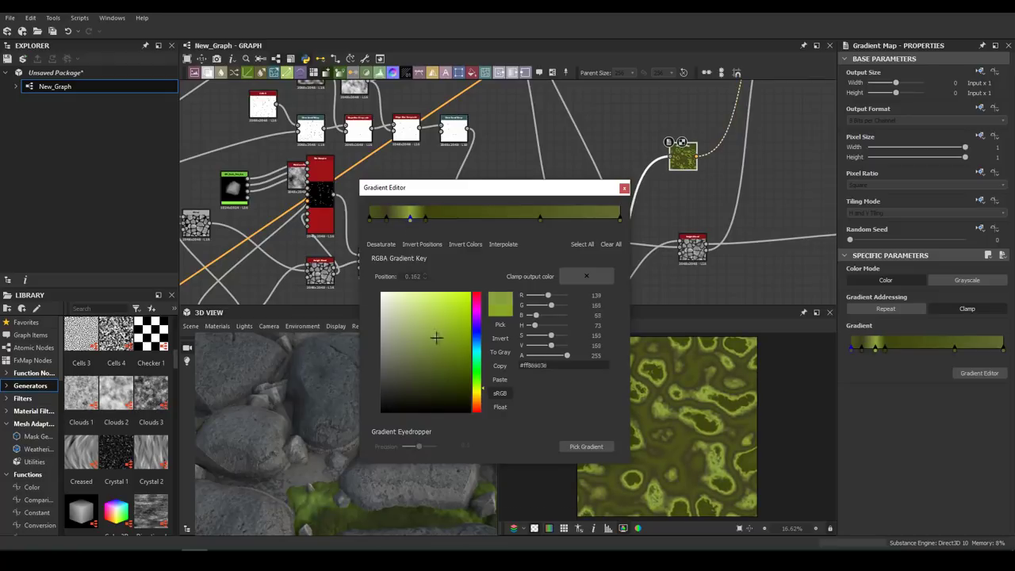
click(624, 187)
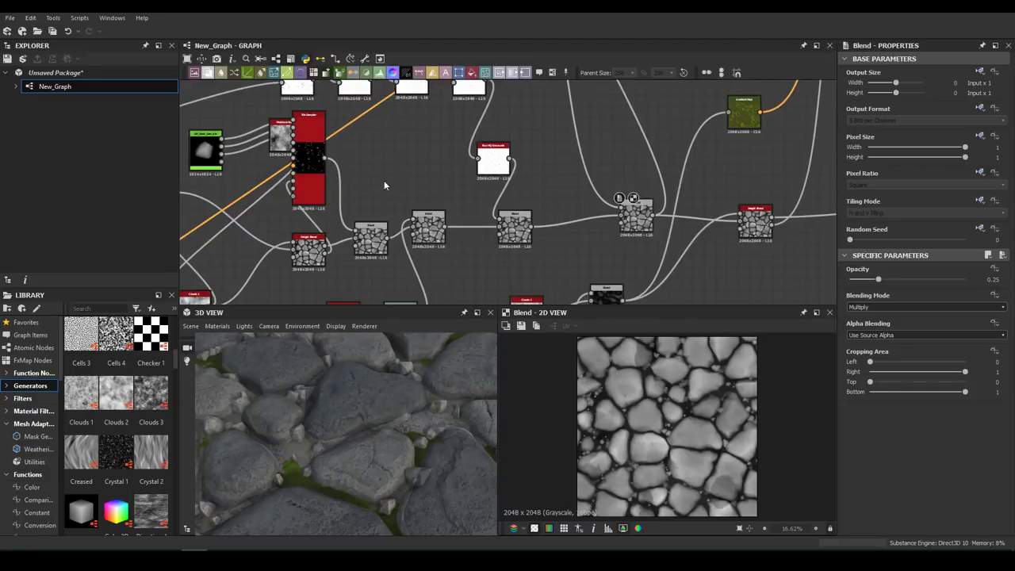
- Give the dirt Gradient Map dark red, brown, light brown (at 0.719) and muted pink keys
click(387, 175)
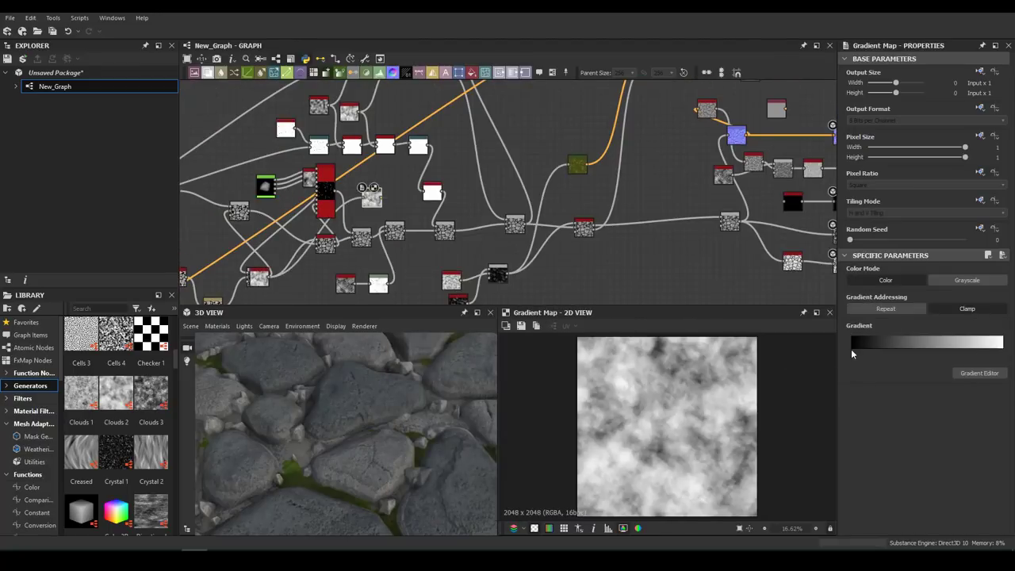
double_click(852, 354)
click(421, 384)
click(418, 372)
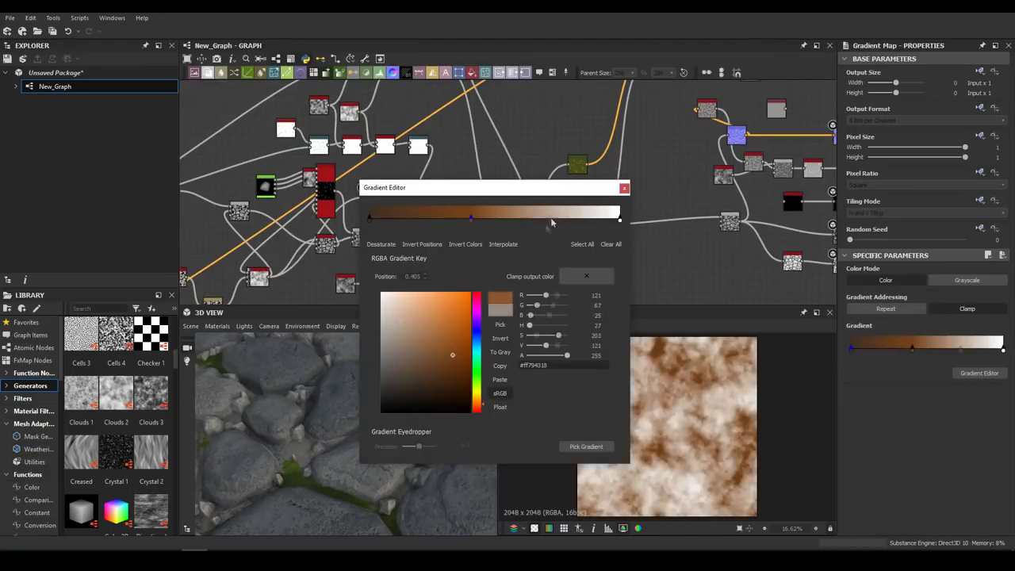
click(549, 215)
click(430, 335)
click(620, 216)
click(405, 340)
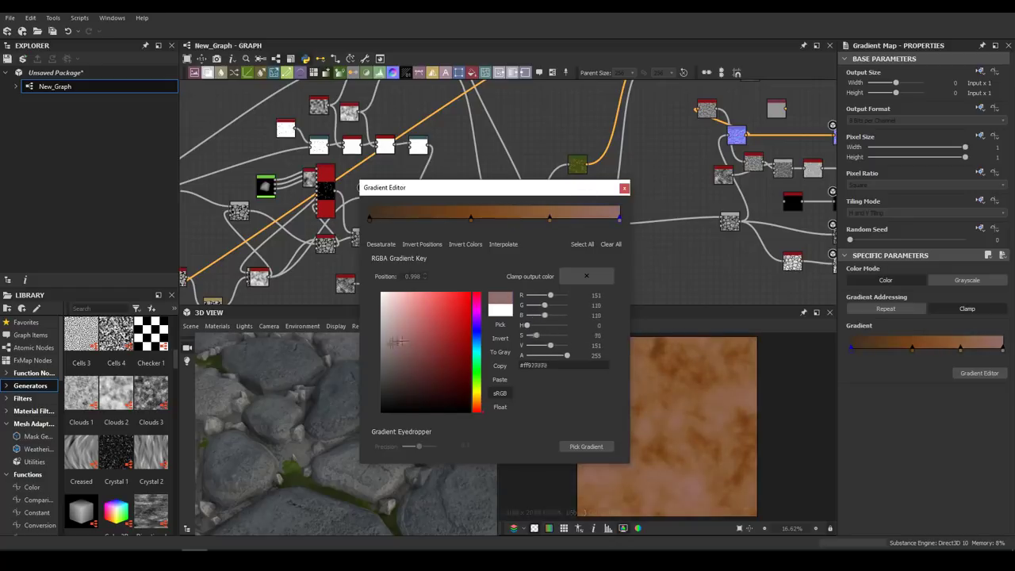
click(624, 187)
- Connect the brown dirt map into the Blend and add another Blend node
click(627, 105)
drag(617, 103, 395, 252)
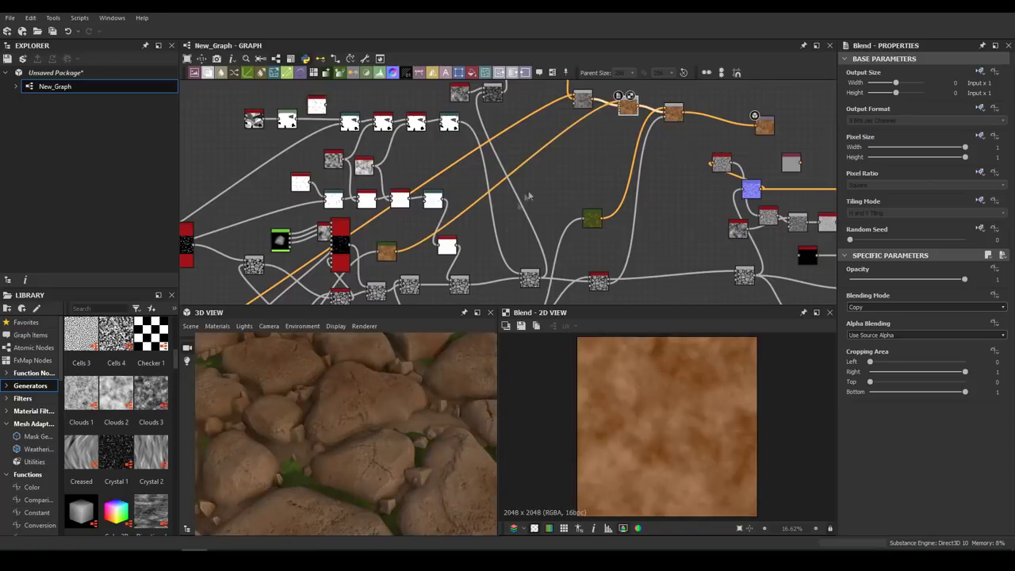
key(space)
click(555, 200)
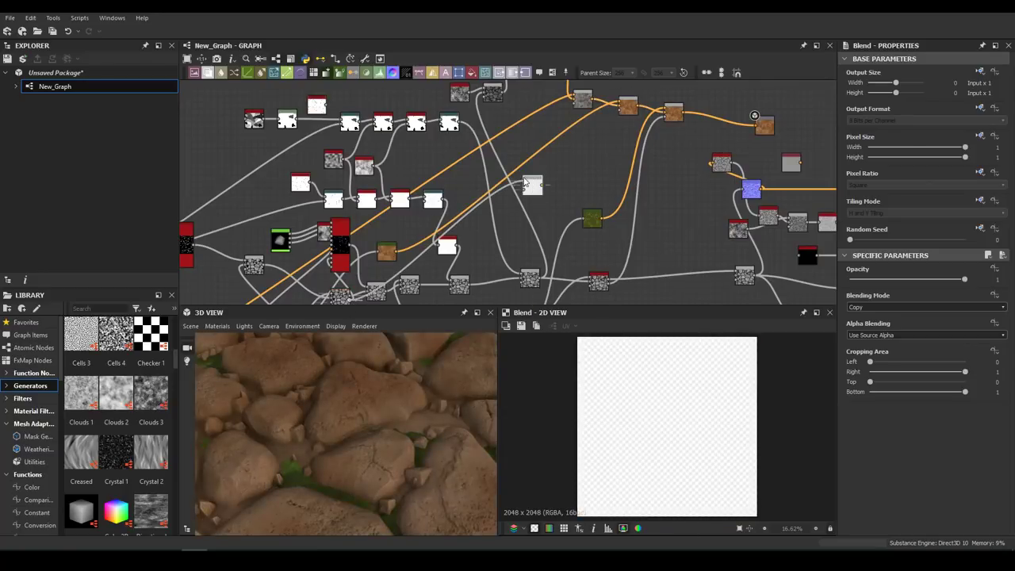
- Feed the stone cells into a Divide Blend followed by an inverted Levels gap mask
middle_drag(523, 182, 566, 157)
click(925, 307)
click(888, 371)
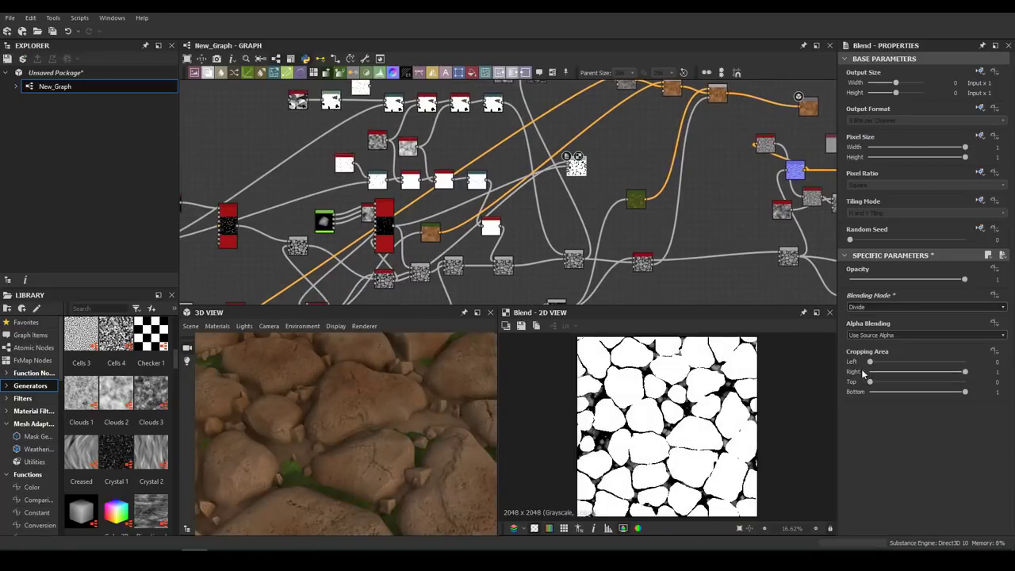
scroll(666, 428, up, 3)
middle_drag(592, 163, 486, 229)
key(space)
click(511, 237)
scroll(557, 169, up, 2)
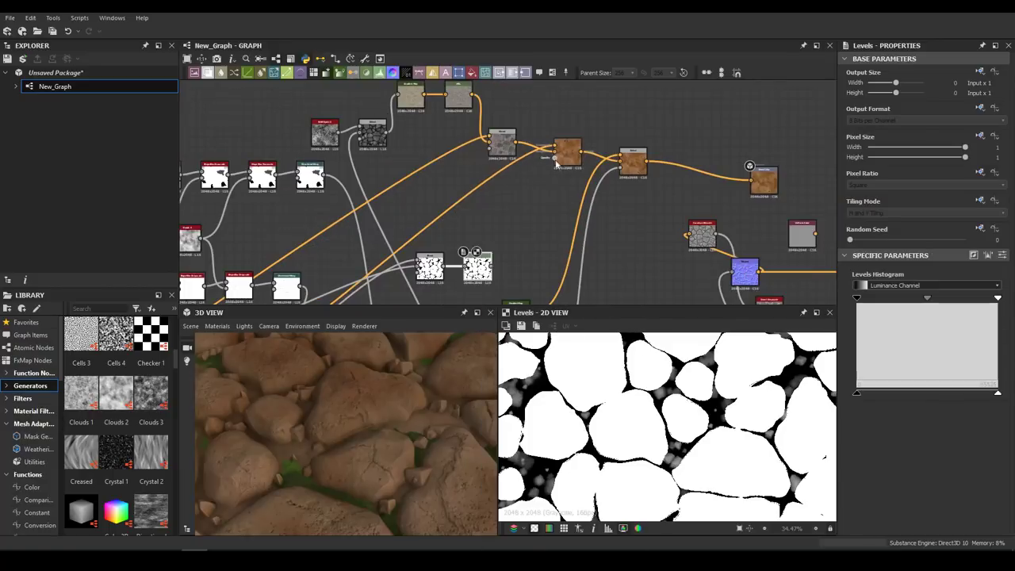
click(973, 256)
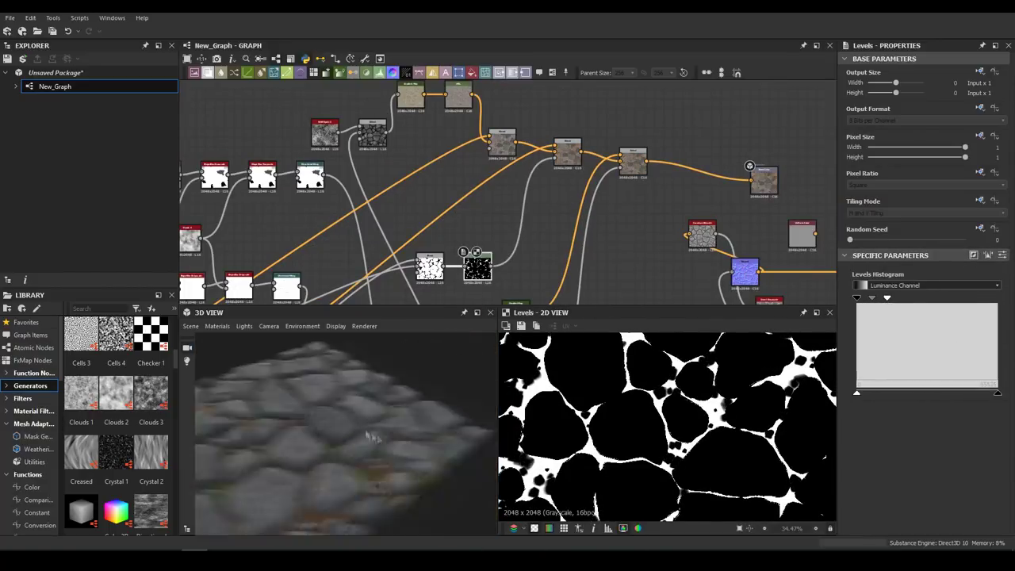
click(401, 224)
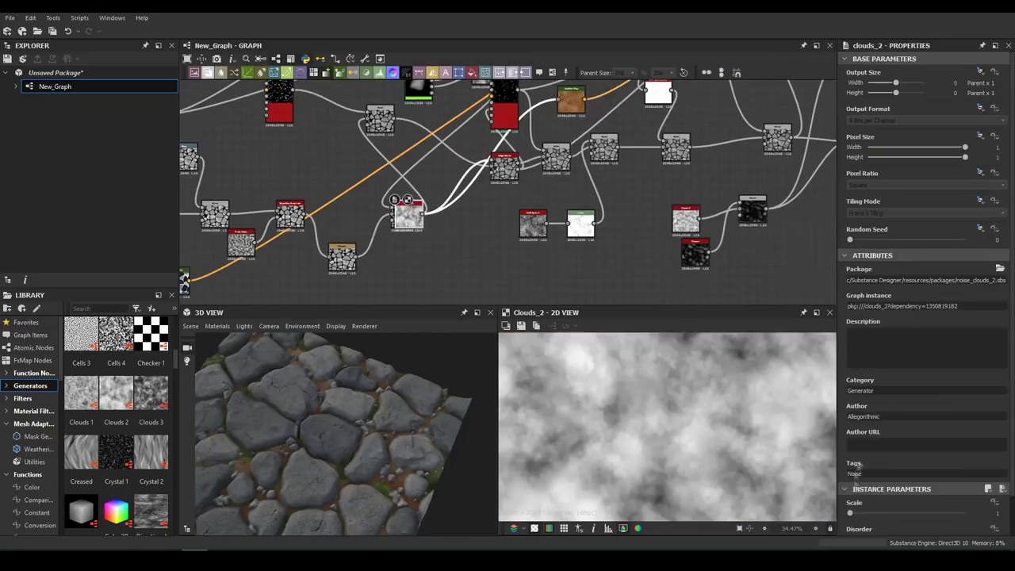
- Sample a grey-brown dirt gradient from the screen into the dirt Gradient Map
scroll(428, 206, up, 2)
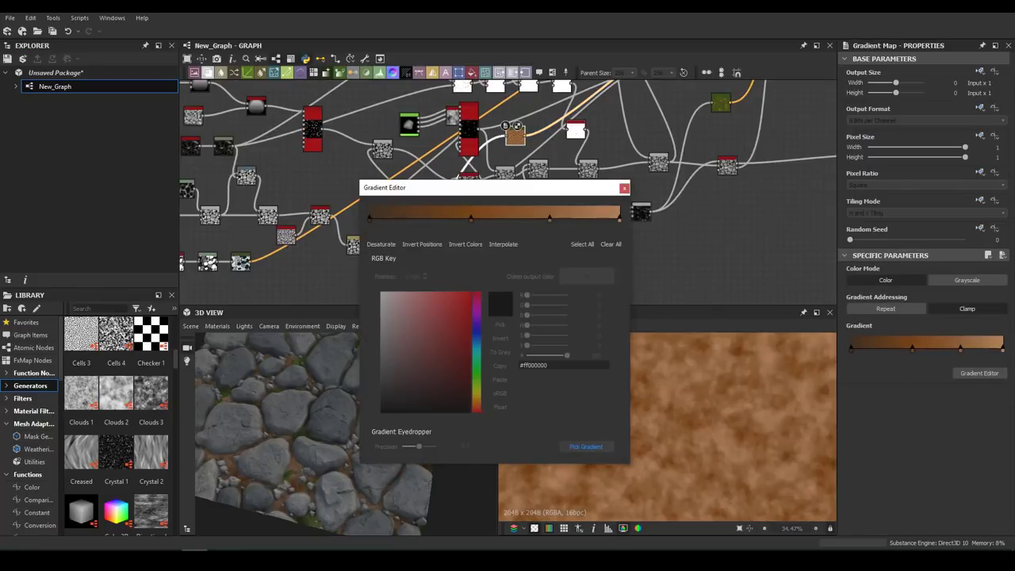
drag(237, 396, 561, 473)
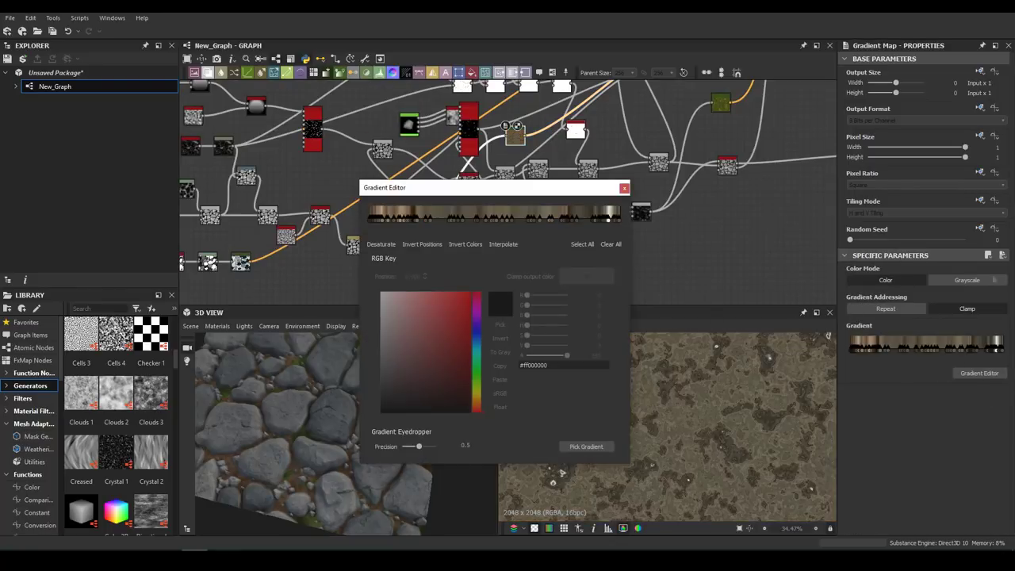
key(Escape)
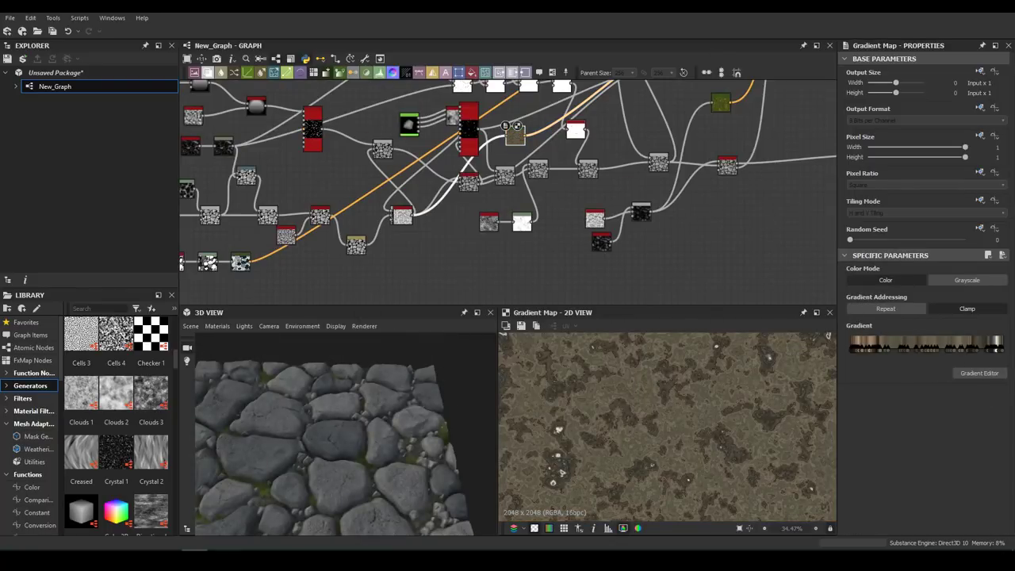
- Give the moss Gradient Map a sampled, refined green gradient
click(979, 372)
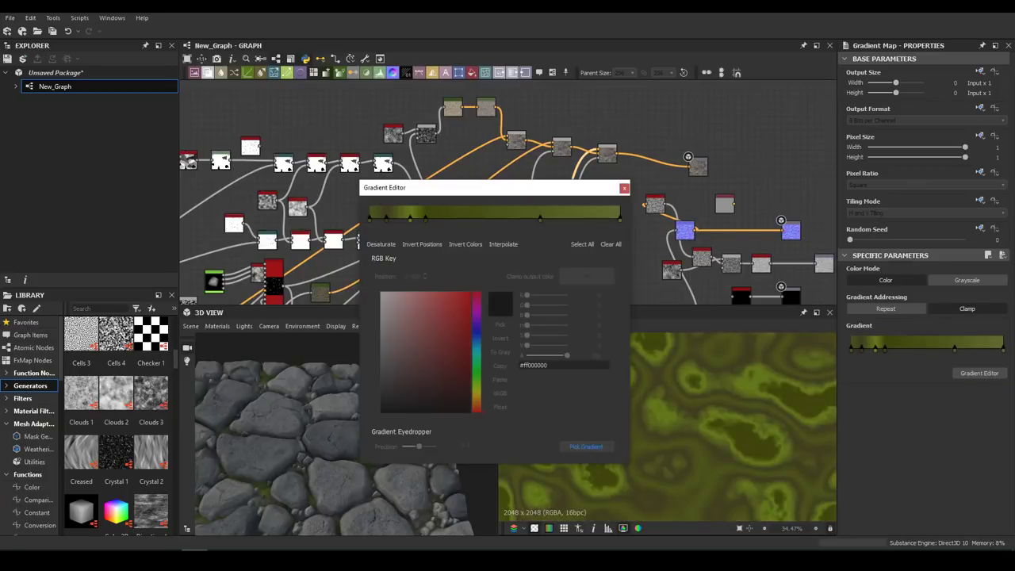
click(624, 188)
click(980, 373)
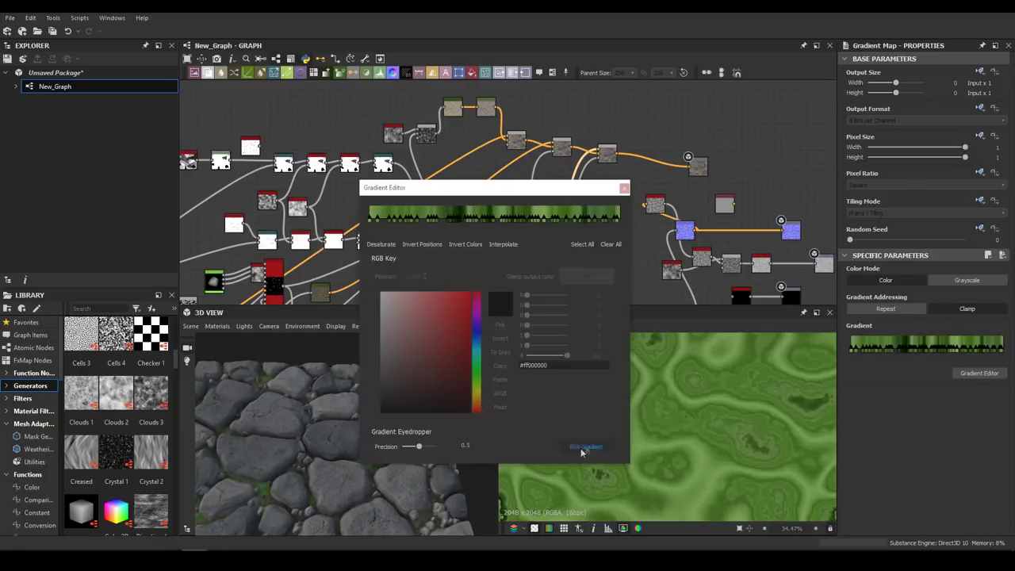
click(624, 188)
scroll(376, 462, up, 3)
scroll(345, 476, up, 3)
scroll(345, 476, down, 5)
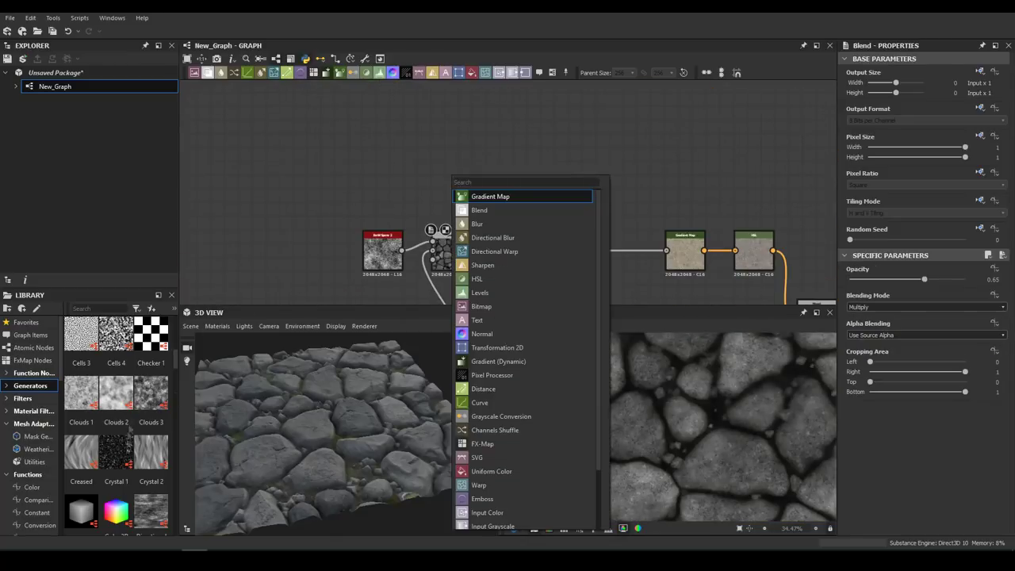
- Add Grunge Map 004 with a Gradient Map after it, sampling a noisy grey gradient
scroll(132, 479, down, 5)
scroll(133, 479, down, 5)
drag(81, 392, 396, 168)
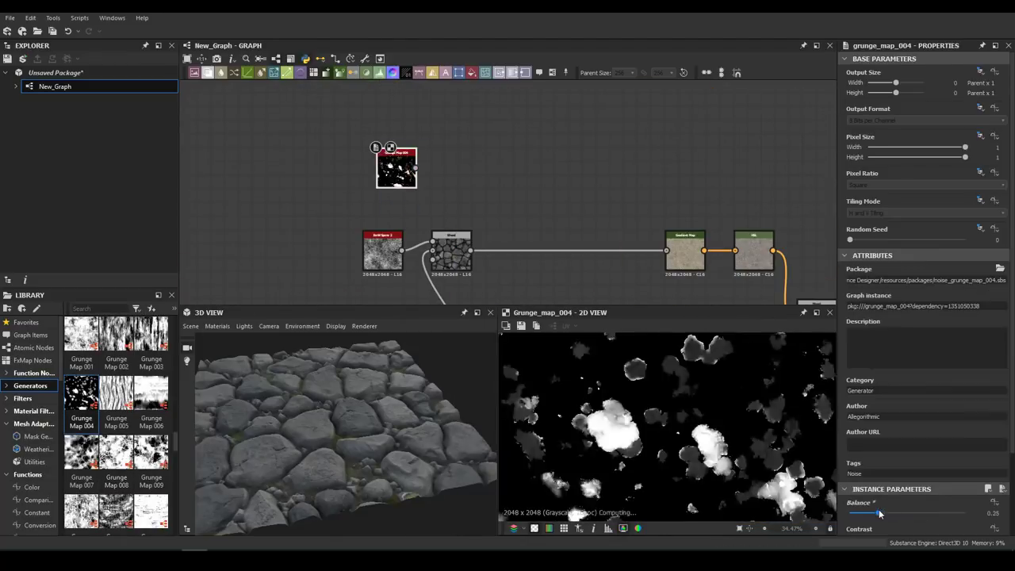
key(space)
key(Return)
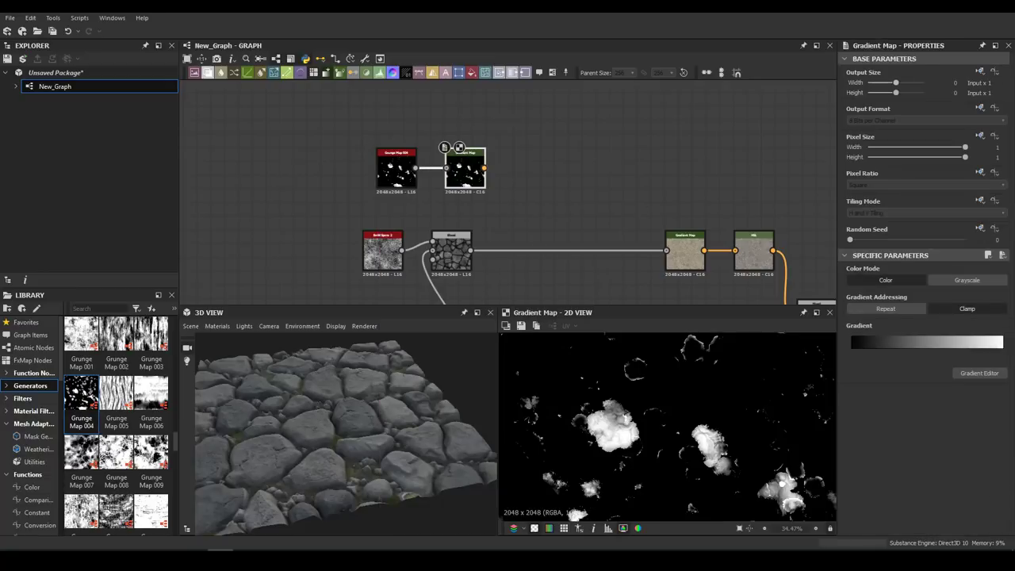
middle_drag(608, 292, 639, 256)
drag(516, 131, 565, 130)
key(Delete)
click(979, 373)
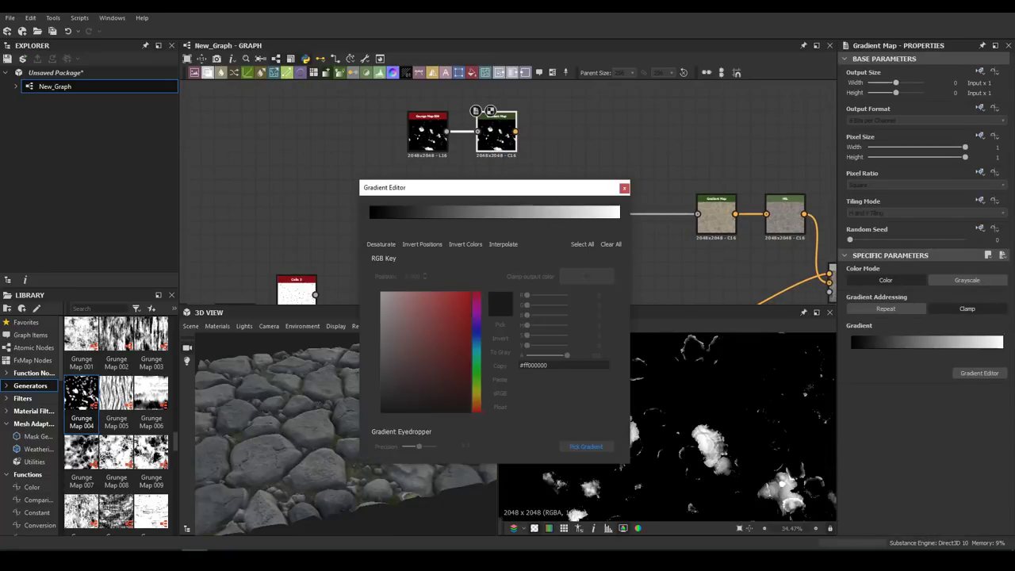
drag(734, 252, 565, 235)
- Insert a Blend after the HSL node and resample the grunge gradient from the stone preview
drag(785, 214, 600, 214)
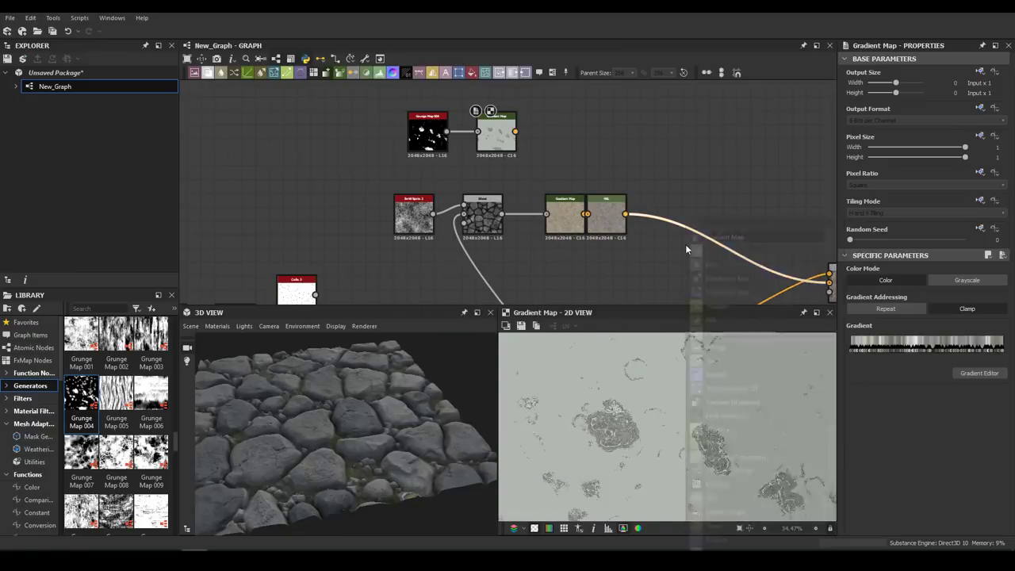
click(566, 211)
click(980, 372)
drag(504, 415, 467, 428)
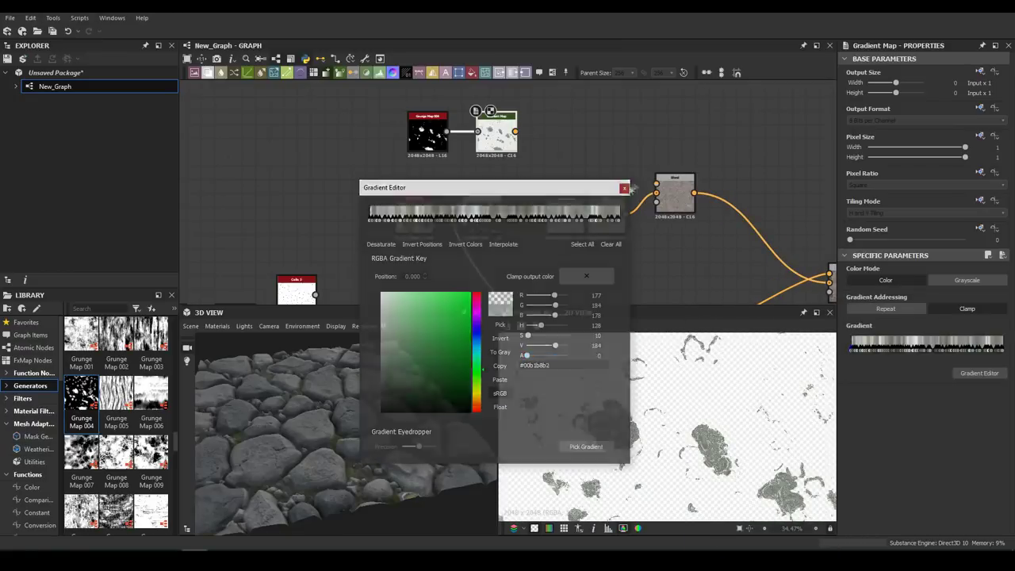
scroll(468, 428, up, 3)
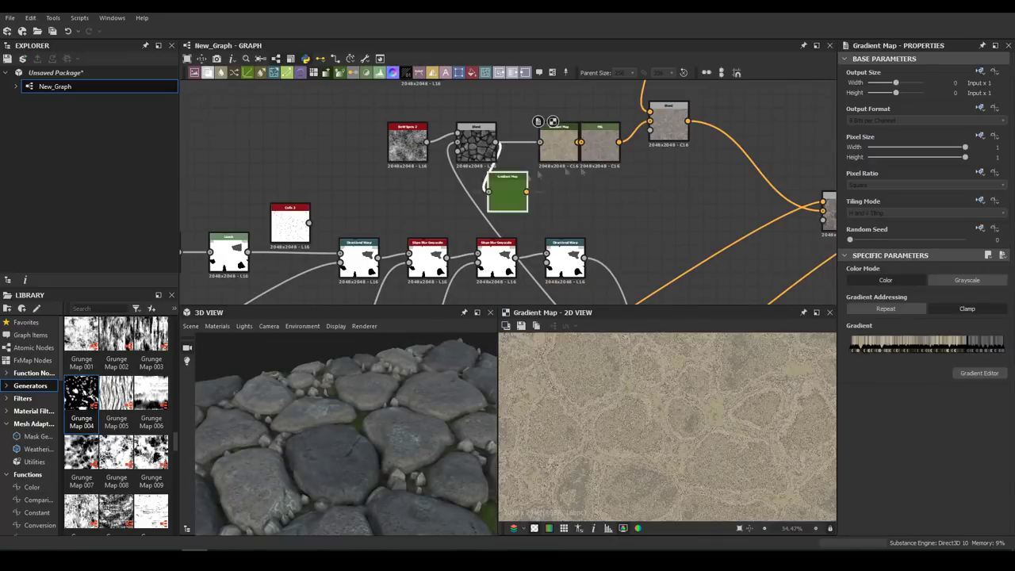
- Give the second Gradient Map a sampled sandy beige-grey gradient
click(979, 373)
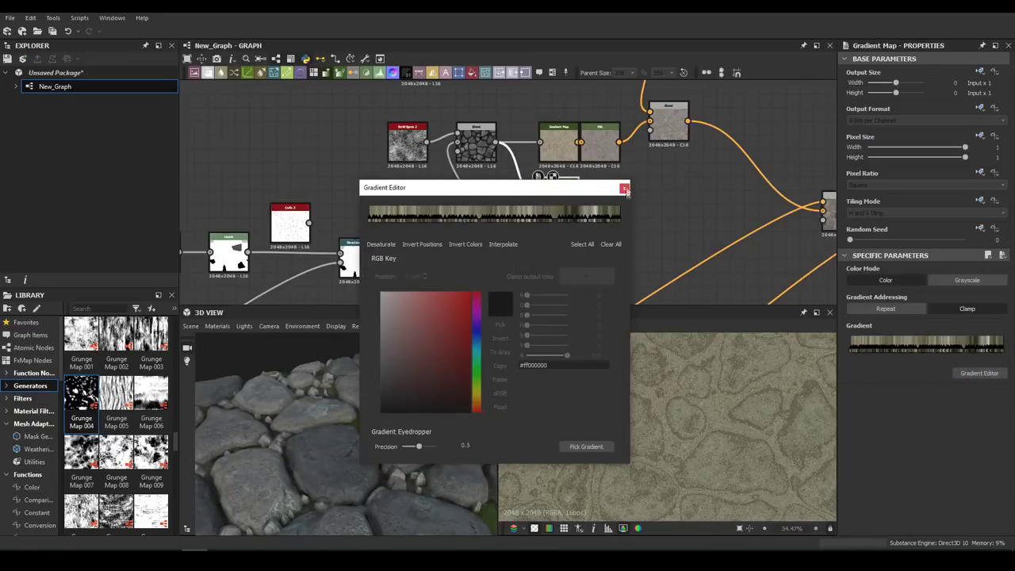
click(625, 188)
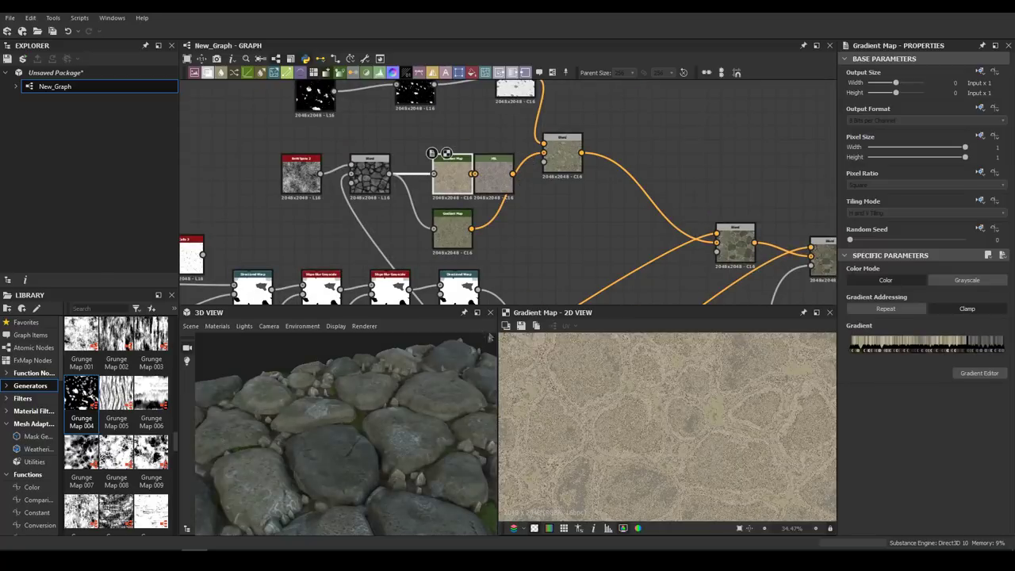
scroll(315, 441, down, 5)
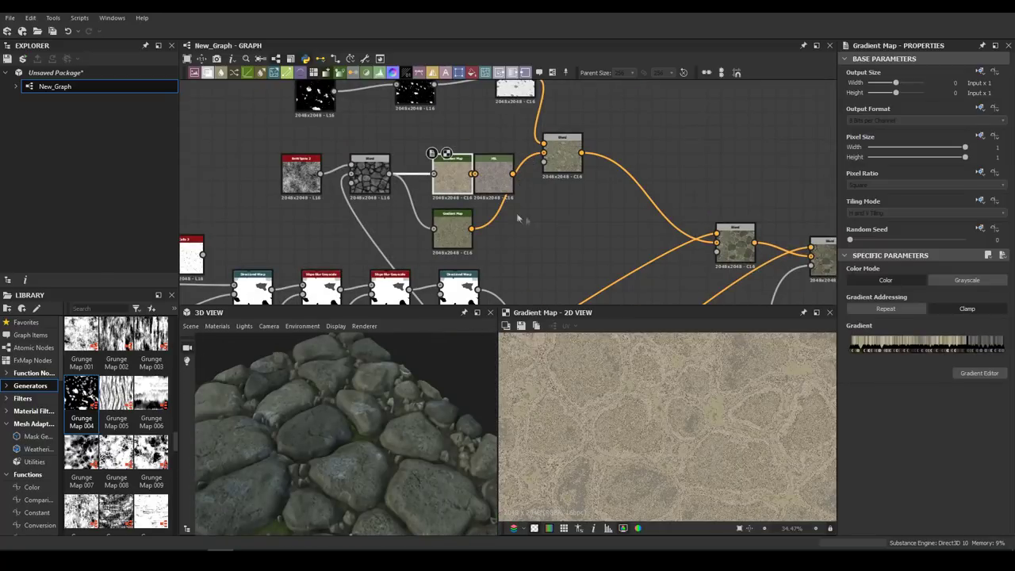
scroll(520, 218, down, 3)
key(space)
- Add an Edge Detect on the blended height with Width 3.81 and Roundness 2.05
text(ed)
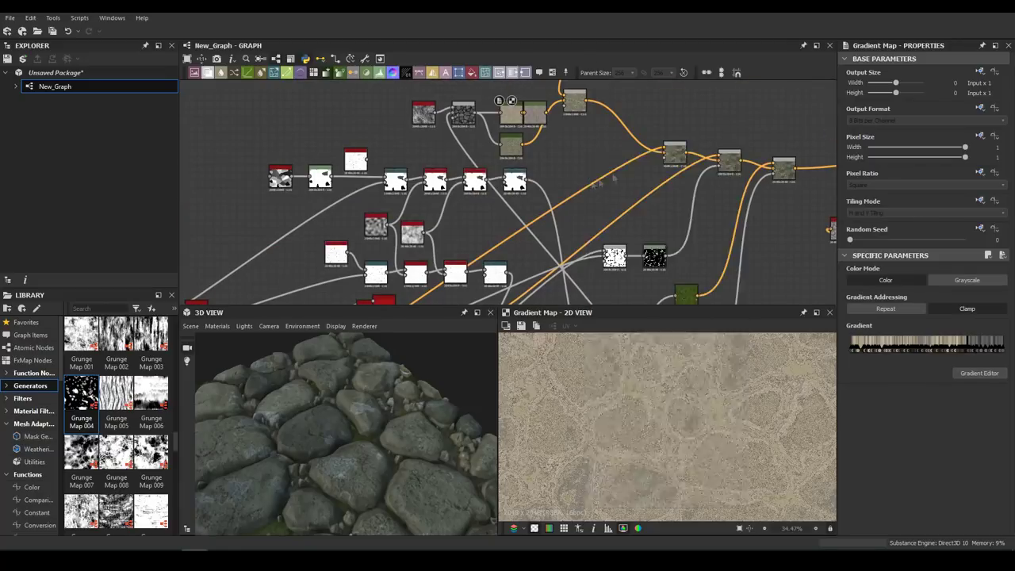
click(621, 176)
double_click(701, 228)
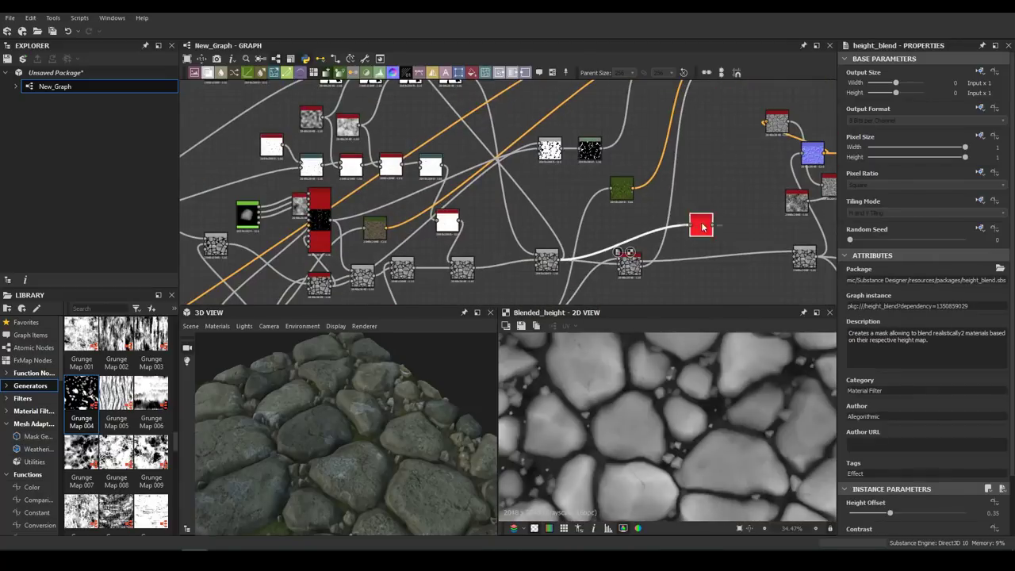
middle_drag(702, 227, 762, 181)
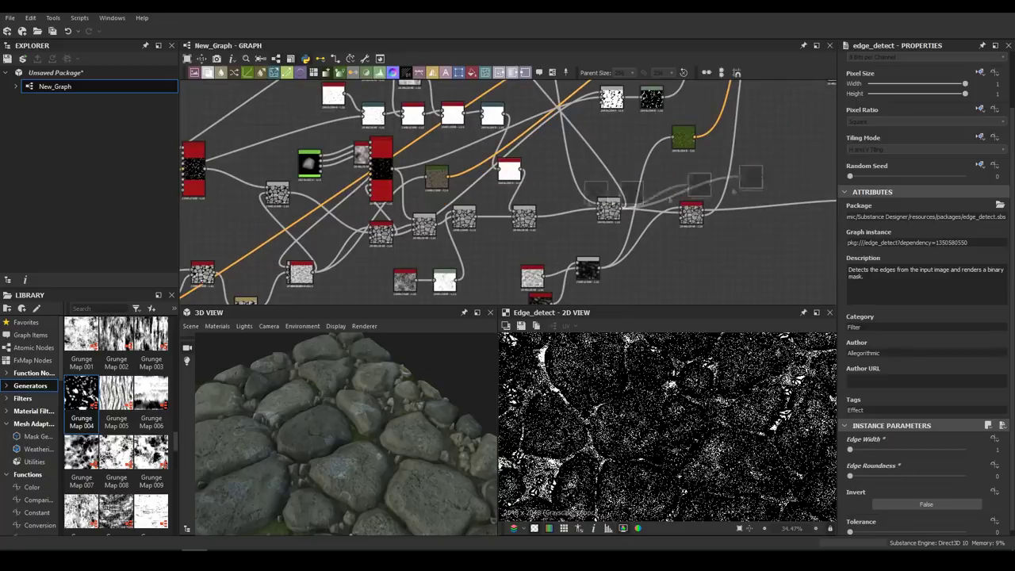
scroll(761, 181, up, 2)
drag(850, 476, 856, 476)
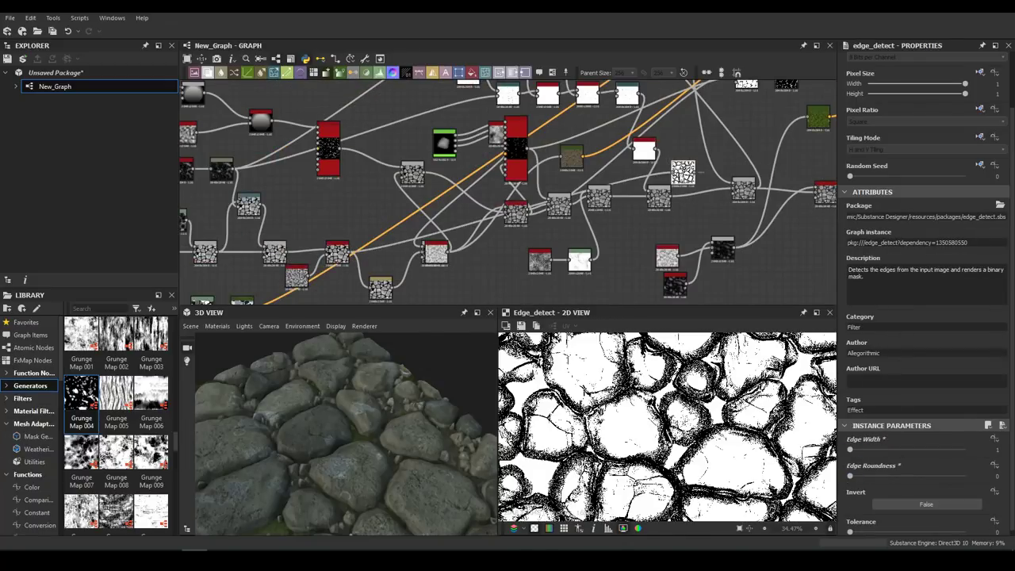
middle_drag(354, 253, 547, 229)
mouse_move(850, 475)
mouse_down()
mouse_move(864, 476)
mouse_move(872, 452)
mouse_up()
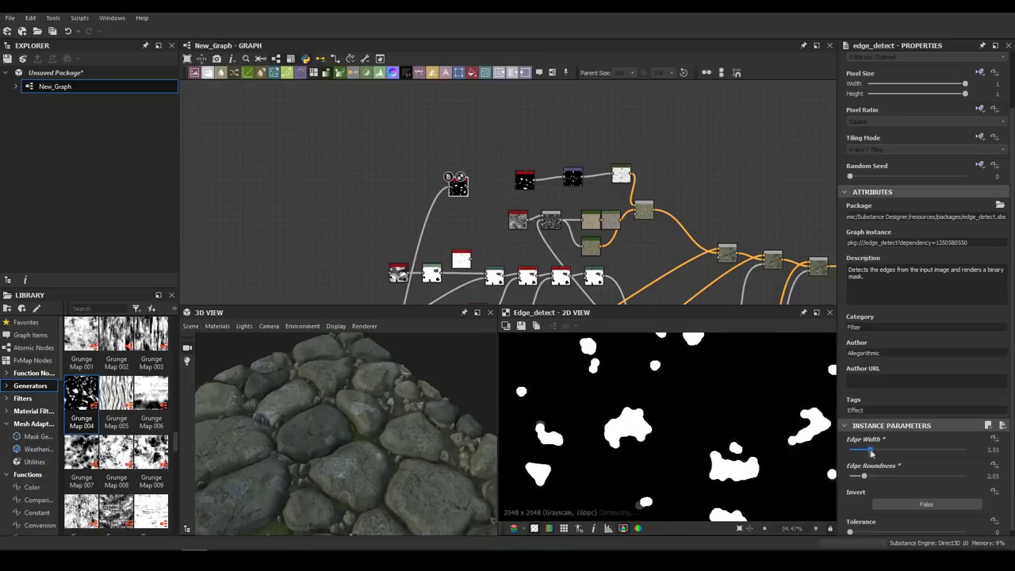
drag(459, 187, 409, 171)
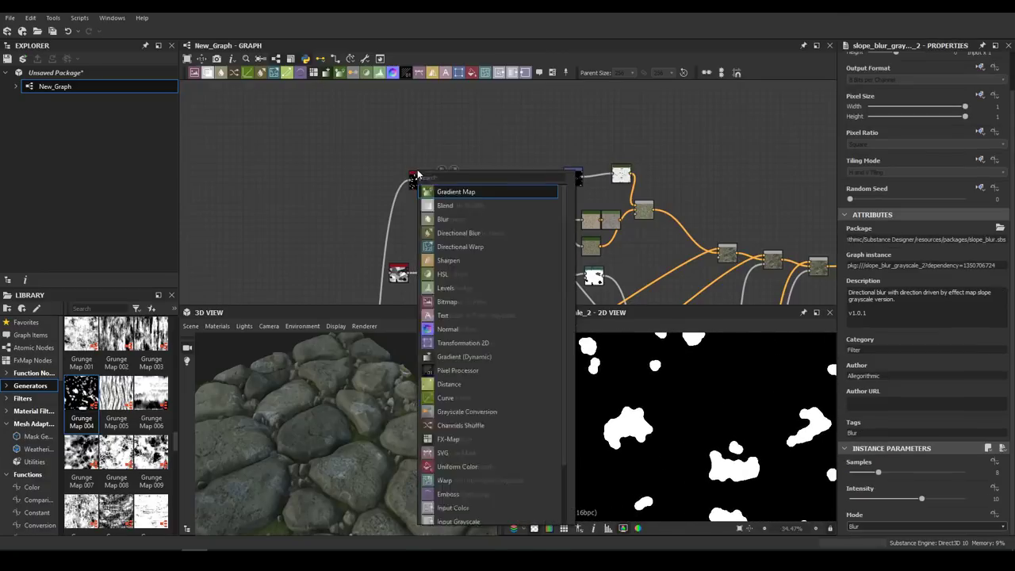
- Add Slope Blur Grayscale and a Directional Warp driven by Grunge Map 005
click(452, 191)
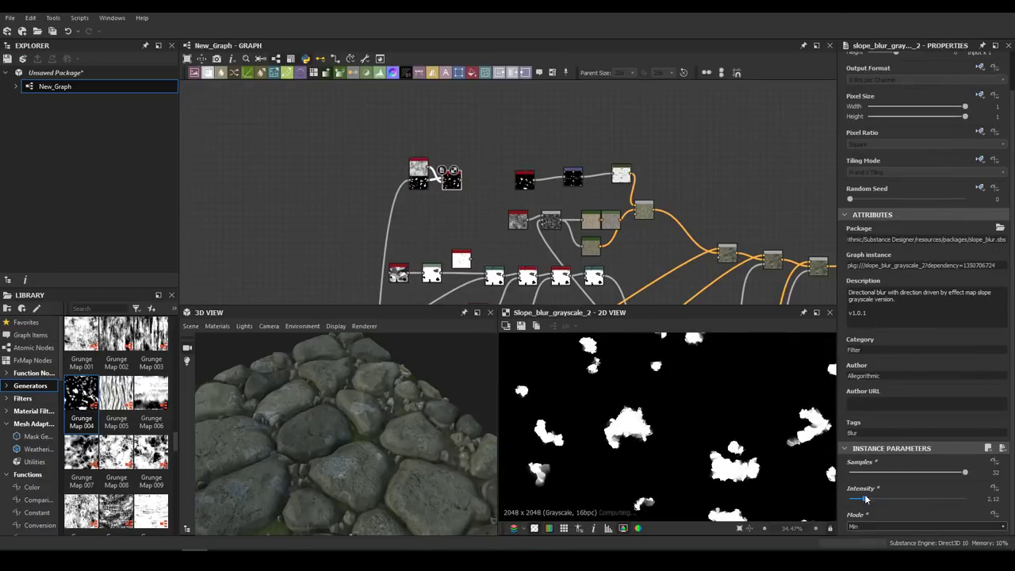
key(space)
text(wa)
click(536, 231)
drag(116, 392, 476, 90)
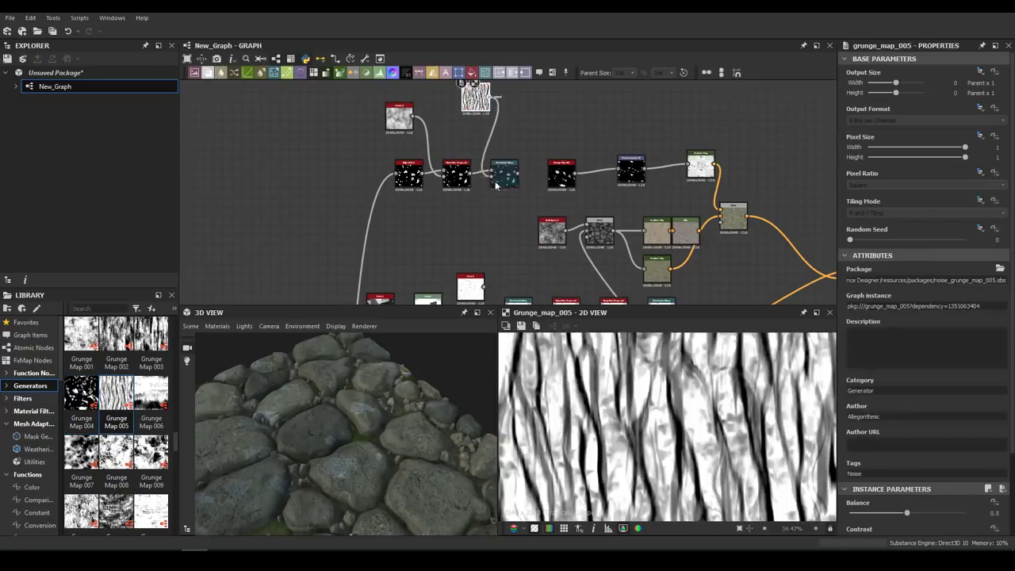
middle_drag(737, 205, 519, 201)
- Insert a Copy-mode Blend at 0.48 opacity into the colour link
double_click(477, 157)
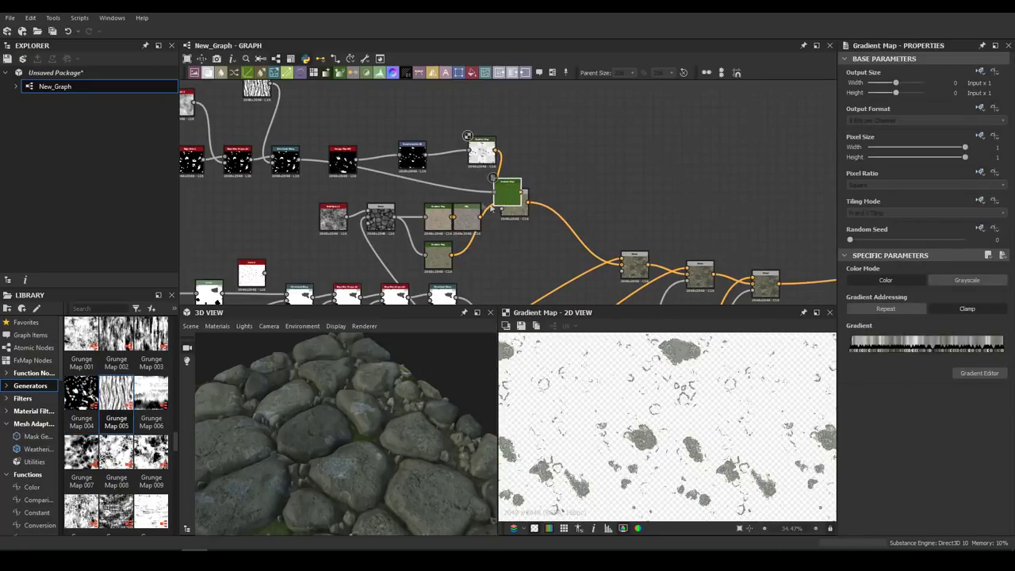
drag(495, 112, 546, 222)
double_click(572, 232)
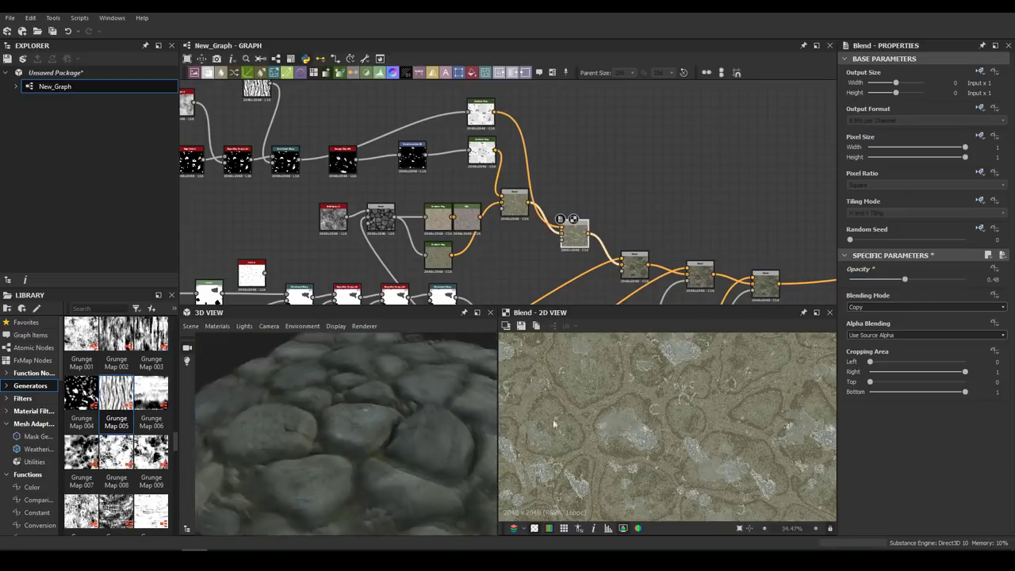
scroll(601, 95, down, 2)
scroll(465, 196, down, 3)
middle_drag(234, 119, 514, 226)
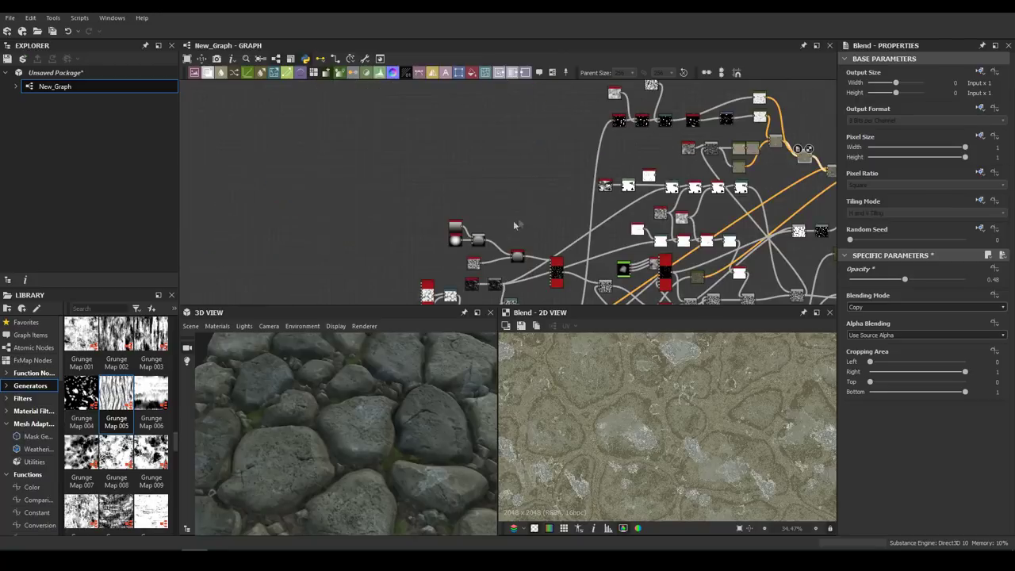
- Add a Clouds_2 noise node beside the tile_sampler
scroll(585, 246, up, 2)
click(600, 213)
scroll(601, 213, up, 1)
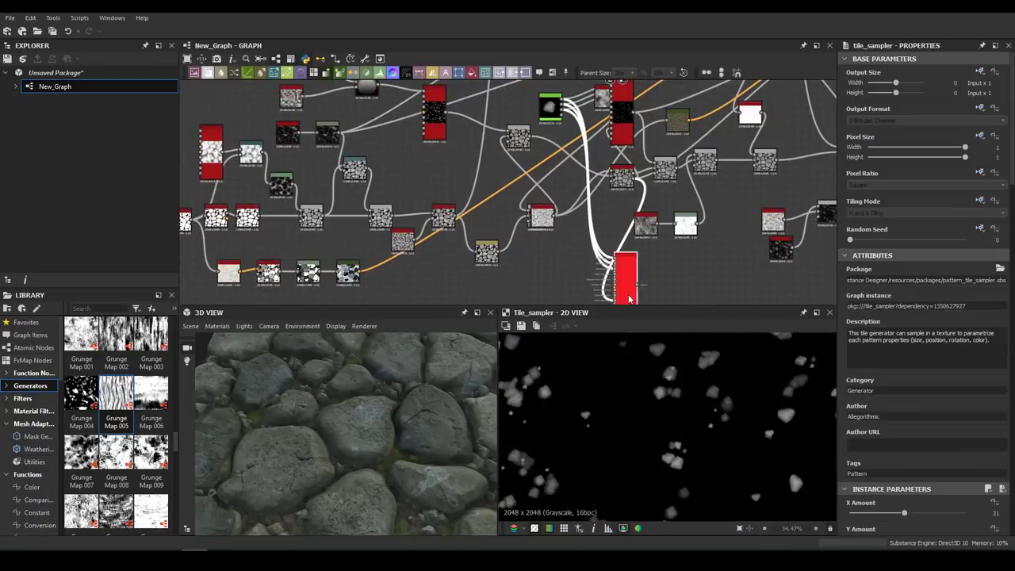
middle_drag(623, 283, 585, 158)
scroll(897, 538, down, 5)
scroll(900, 511, down, 4)
scroll(894, 484, down, 5)
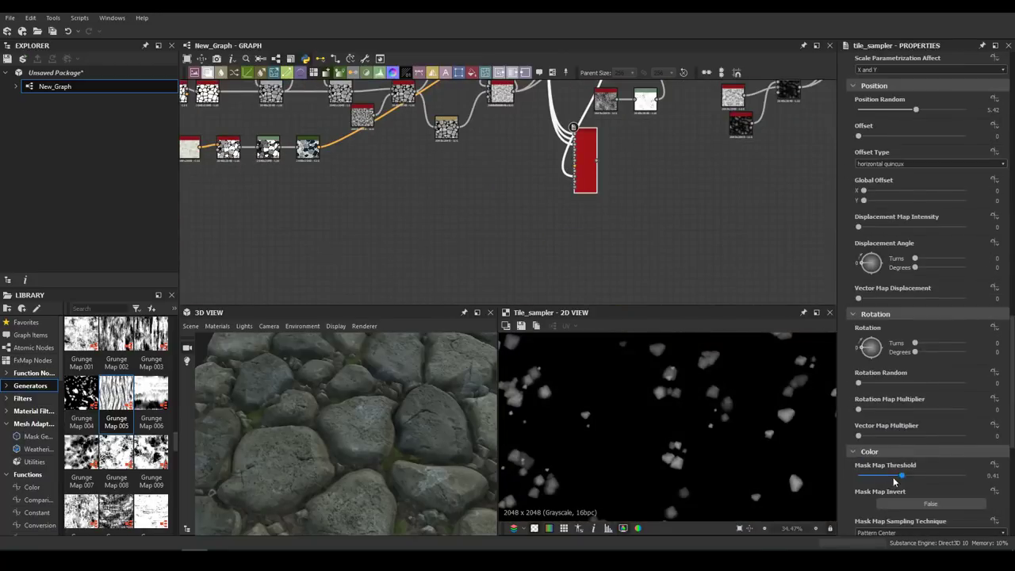
scroll(918, 355, up, 5)
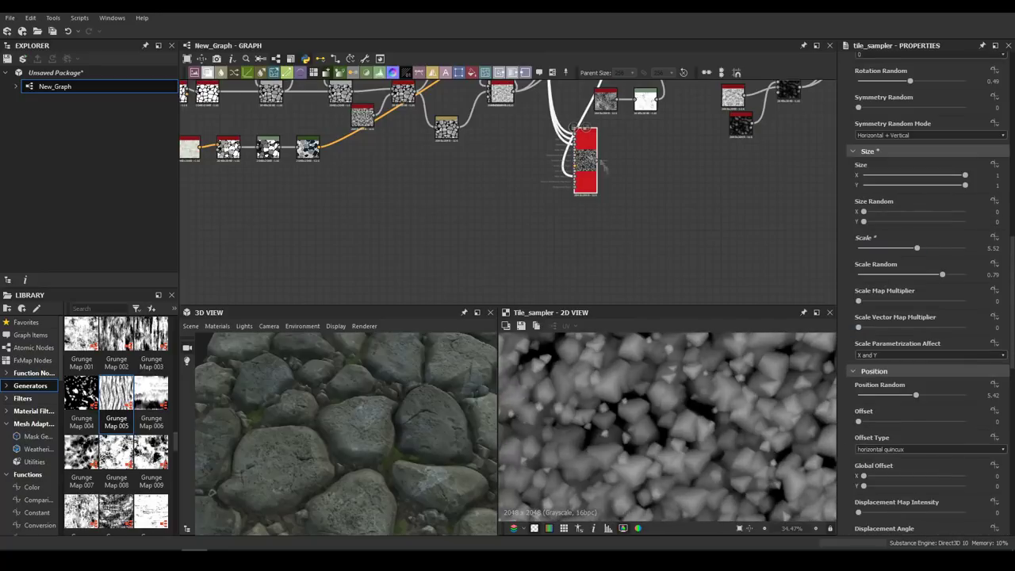
key(space)
text(cl)
click(601, 227)
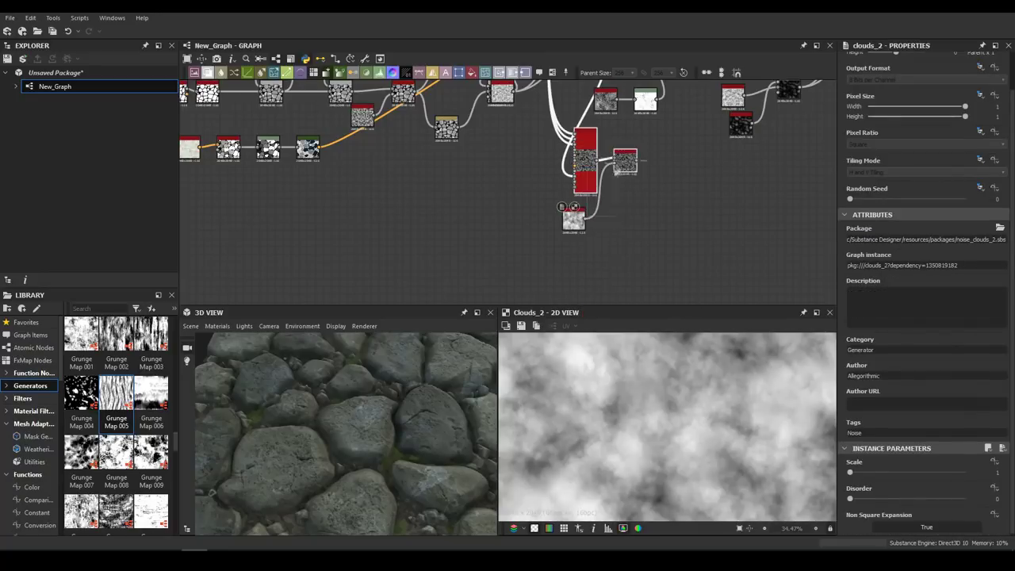
- Insert a Blend on the height link set to Add (Linear Dodge)
click(625, 161)
scroll(738, 151, down, 3)
click(737, 150)
middle_drag(738, 151, 317, 279)
scroll(317, 278, up, 3)
middle_drag(440, 152, 465, 105)
click(875, 307)
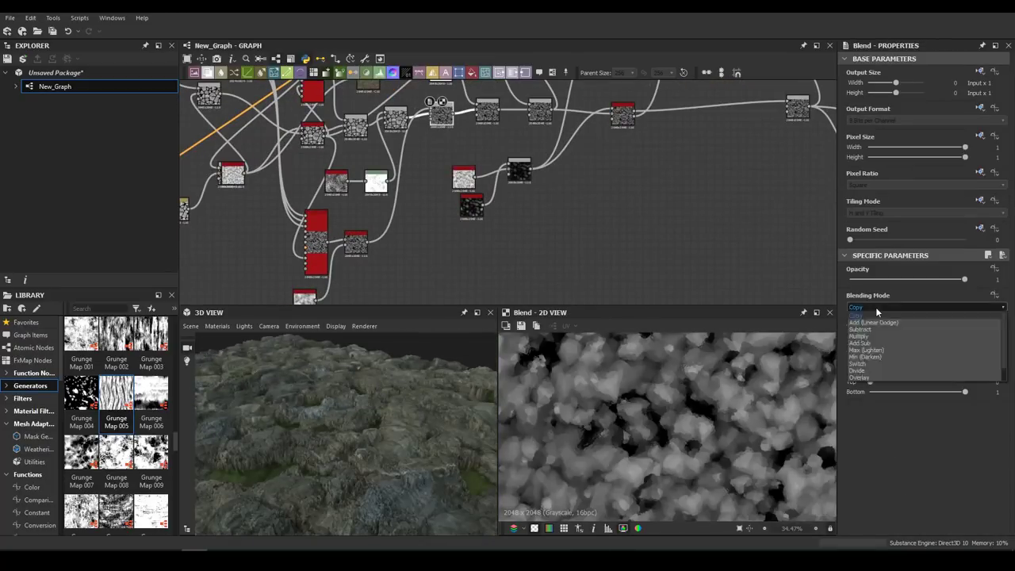
click(872, 322)
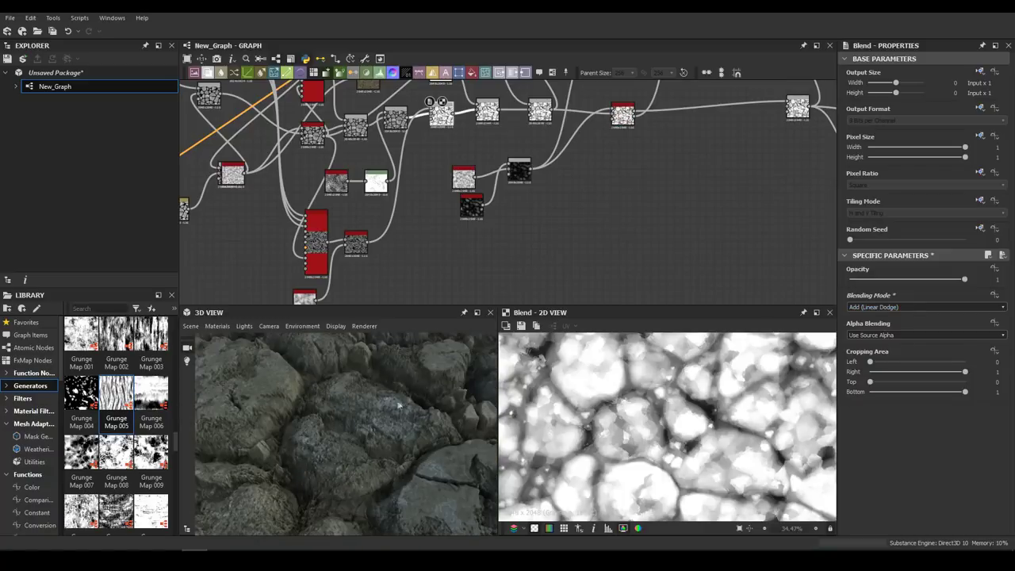
- Add a Blur HQ Grayscale stage with intensity lowered to 0.44
scroll(396, 196, up, 2)
click(737, 340)
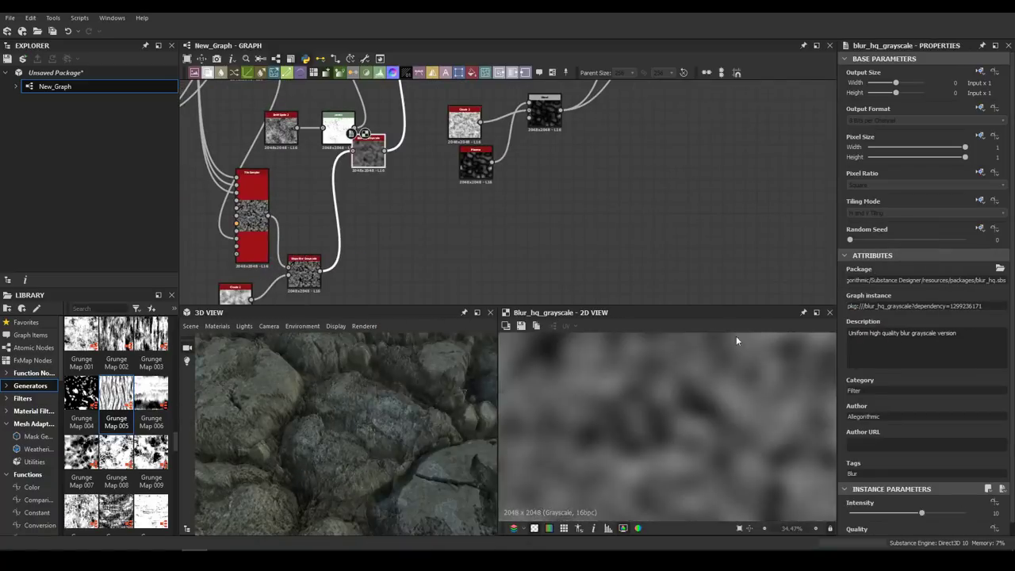
drag(922, 513, 854, 514)
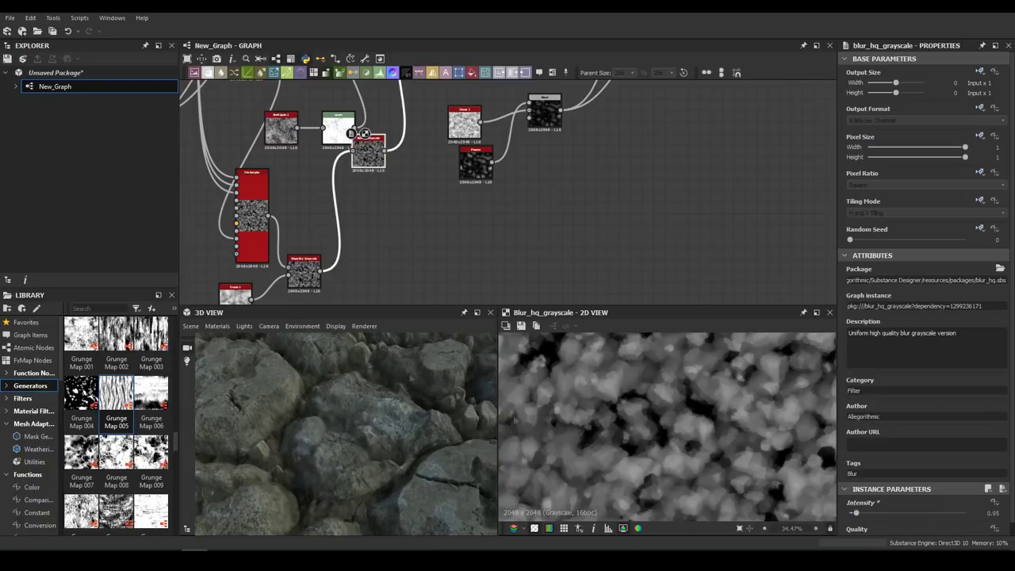
mouse_move(333, 444)
mouse_down()
mouse_move(359, 479)
mouse_move(397, 444)
mouse_up()
middle_drag(397, 159, 404, 275)
click(434, 146)
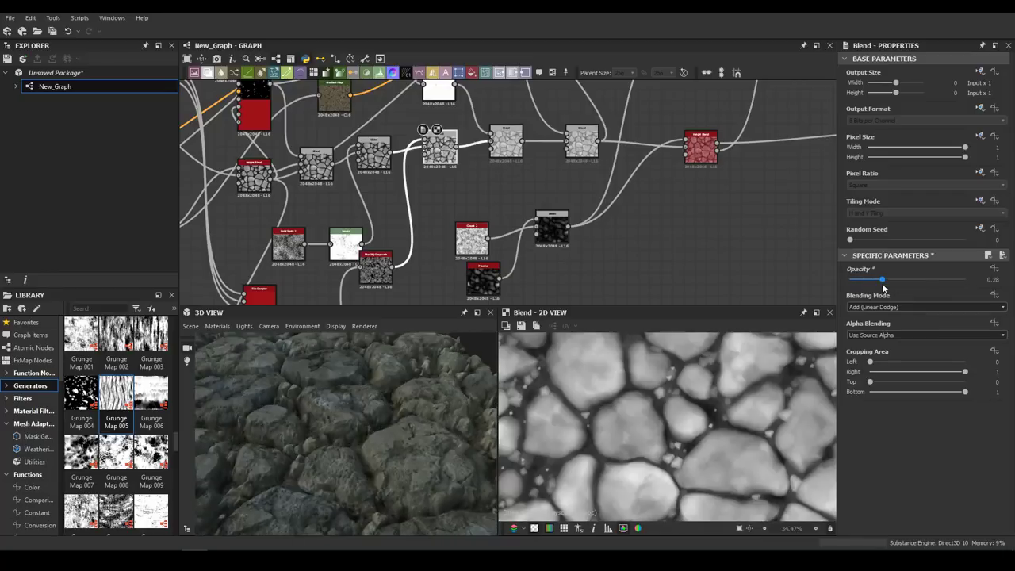
- Try Multiply, then return the pebble Blend to Add at 0.8 opacity
scroll(355, 373, up, 3)
drag(356, 373, 360, 380)
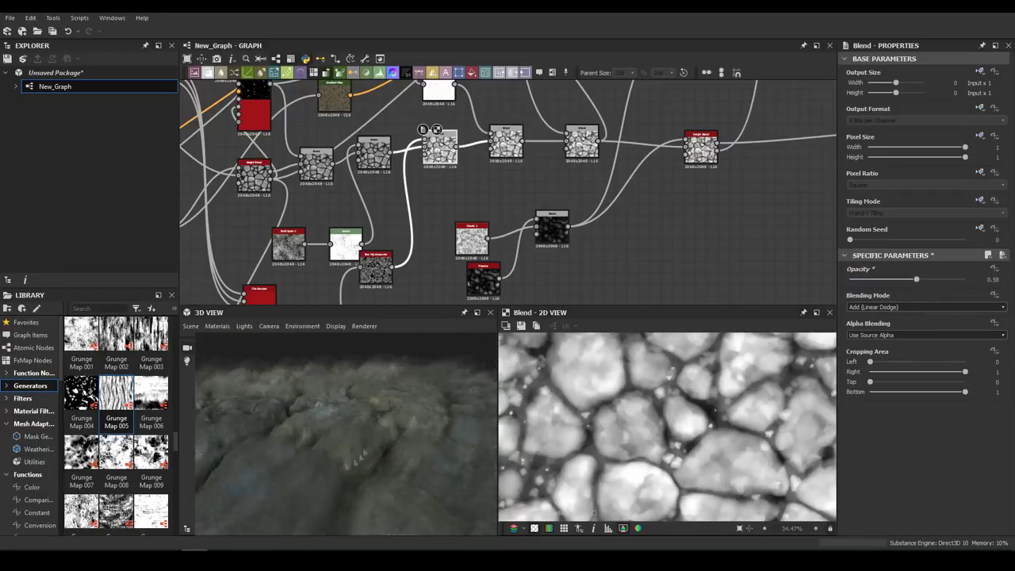
scroll(360, 381, down, 3)
scroll(370, 389, up, 3)
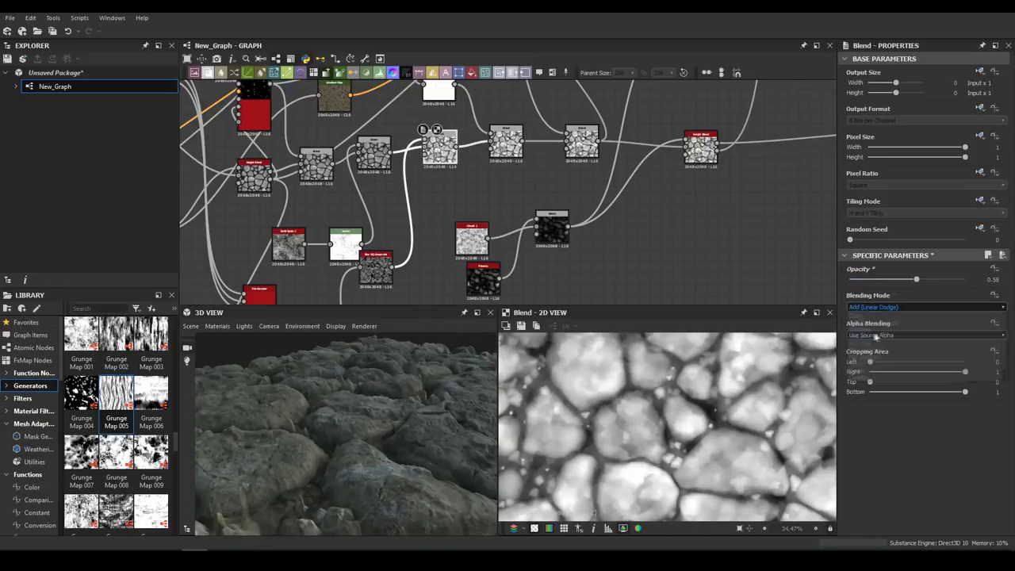
click(875, 336)
drag(916, 279, 946, 282)
click(925, 307)
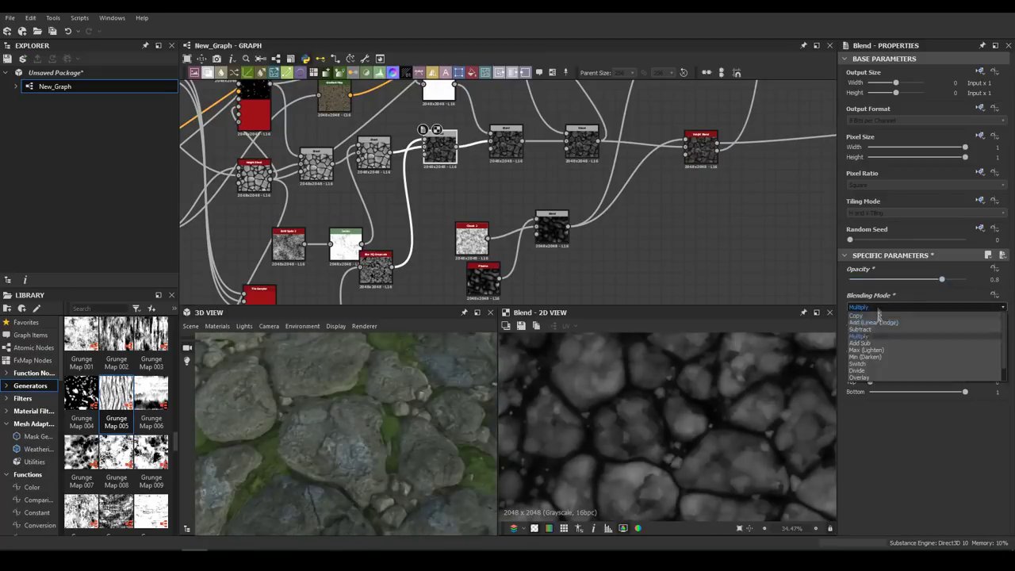
click(872, 320)
- Raise height_blend's Height Offset to 0.75 and view the HBAO result
scroll(391, 151, down, 2)
click(357, 147)
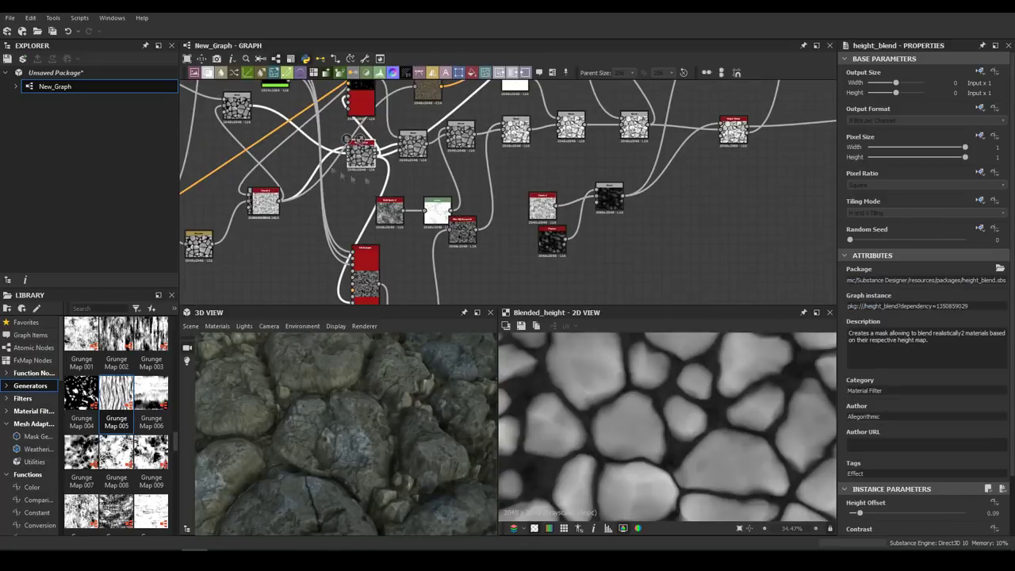
click(463, 136)
scroll(353, 151, down, 2)
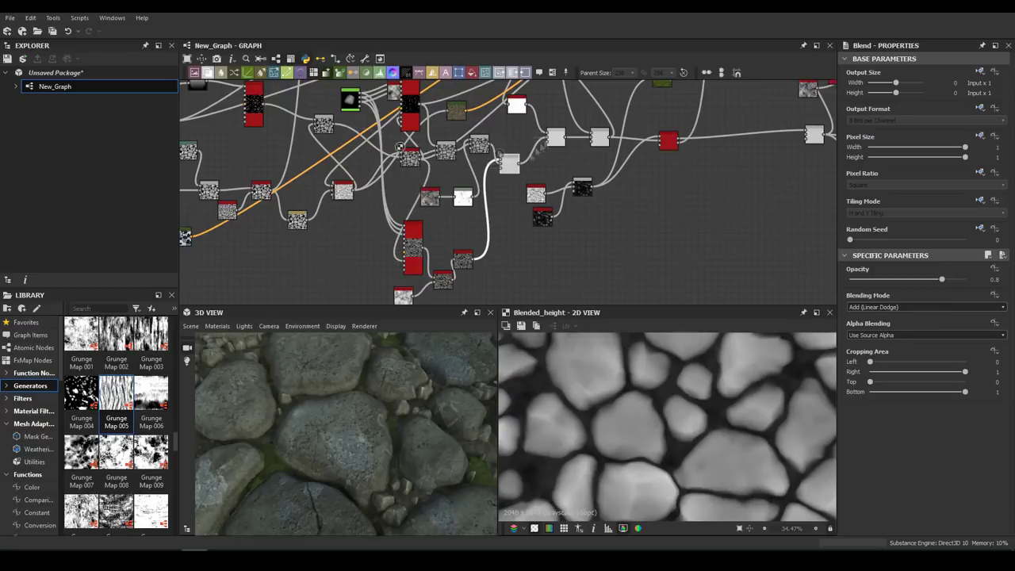
scroll(920, 356, down, 1)
drag(908, 482, 936, 481)
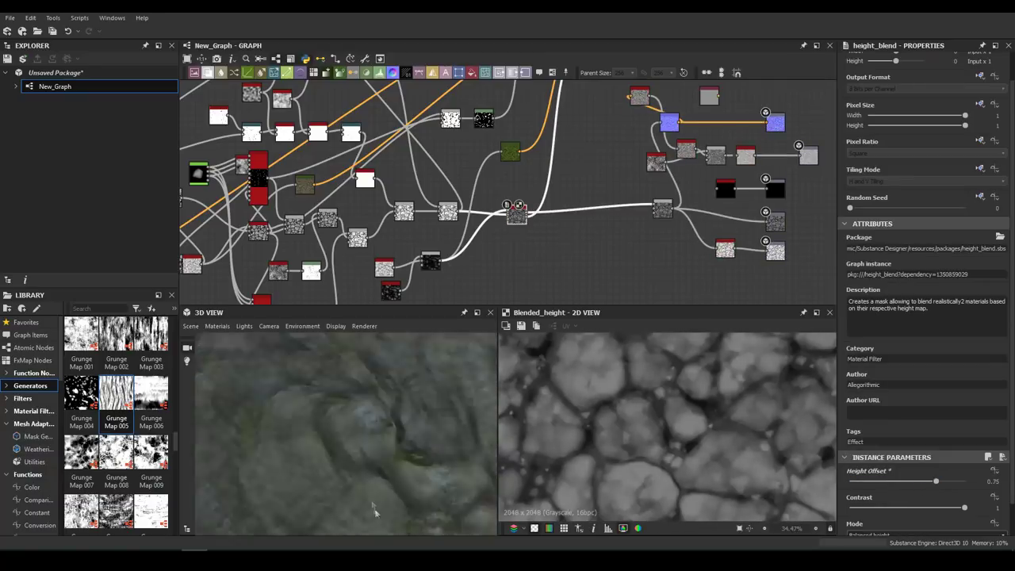
click(725, 249)
- Check the AO output and the Levels node's result
middle_drag(725, 249, 660, 219)
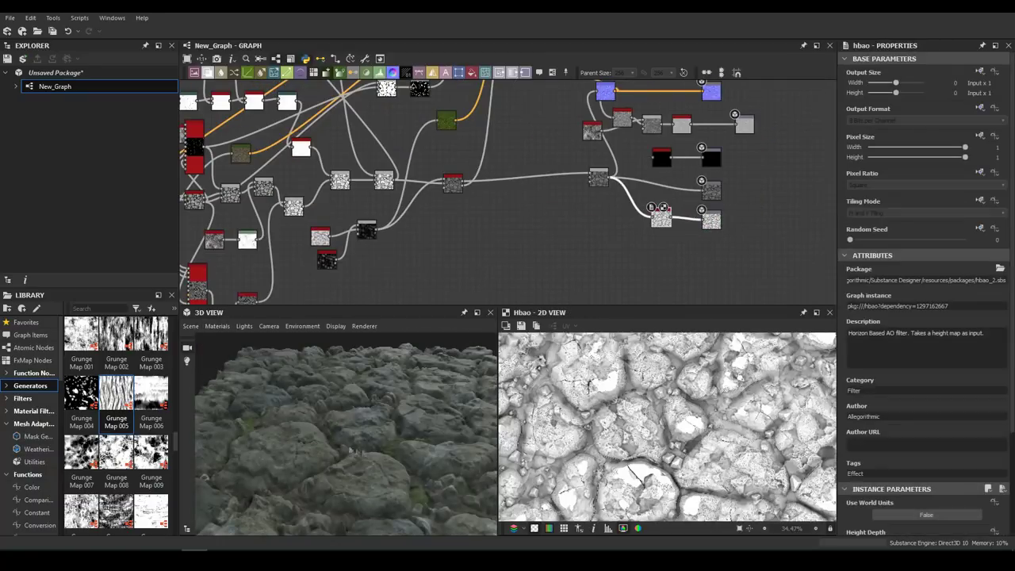
click(712, 220)
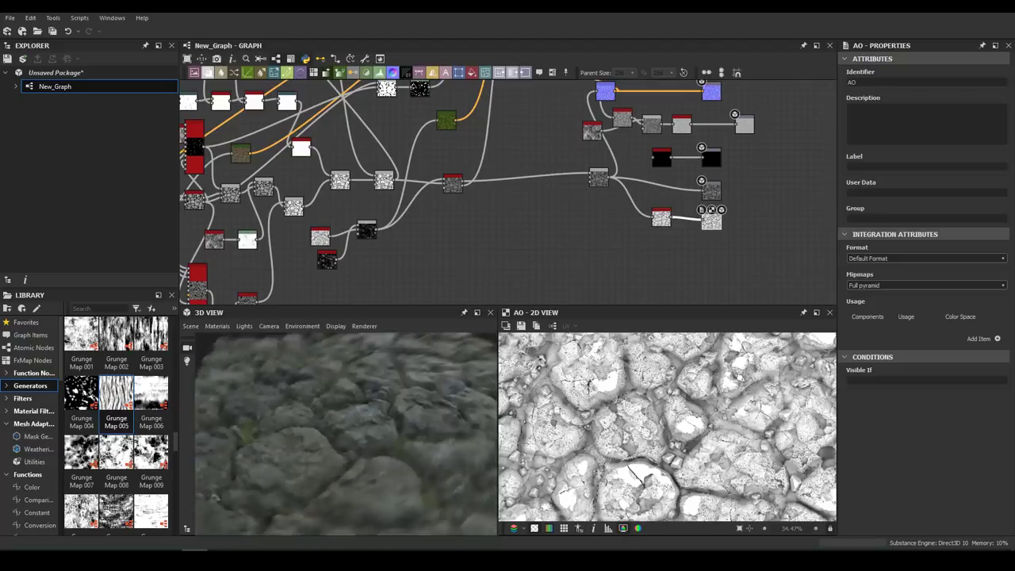
middle_drag(603, 135, 418, 288)
scroll(397, 158, up, 1)
click(396, 156)
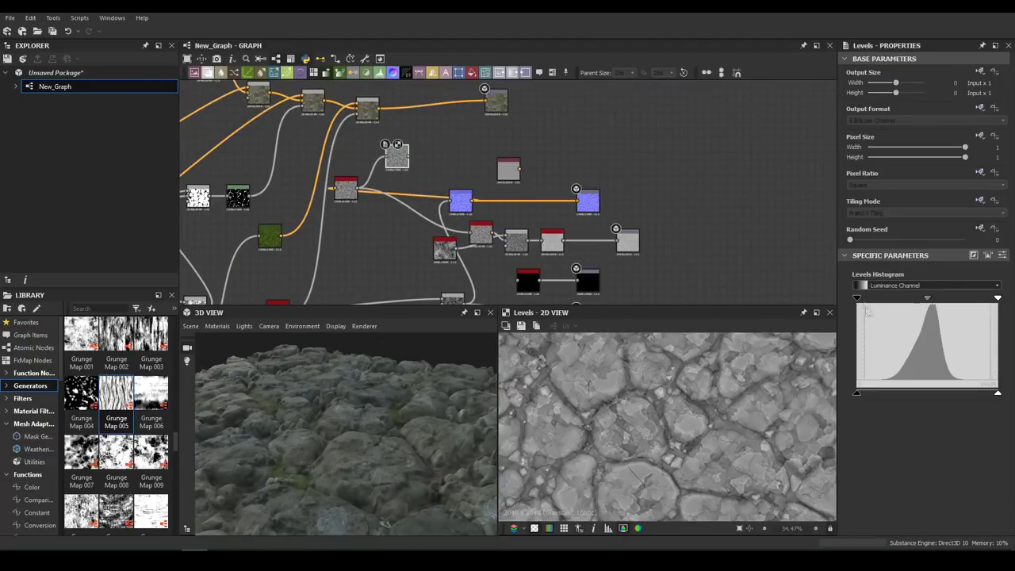
- Feed a white Uniform Color into the colour Blend and lower its opacity to 0.45
click(495, 101)
middle_drag(496, 100, 467, 278)
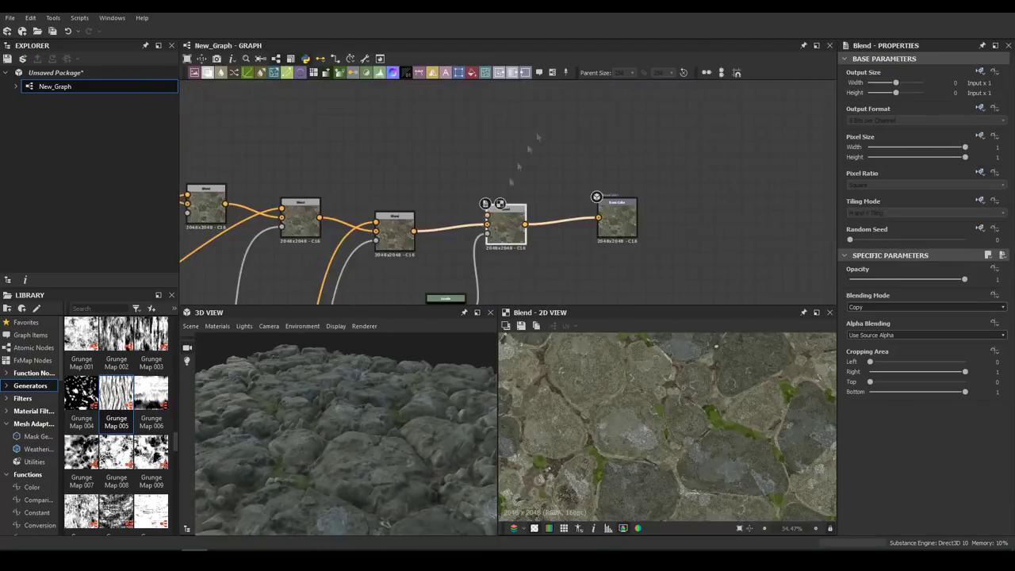
key(ctrl+v)
click(864, 310)
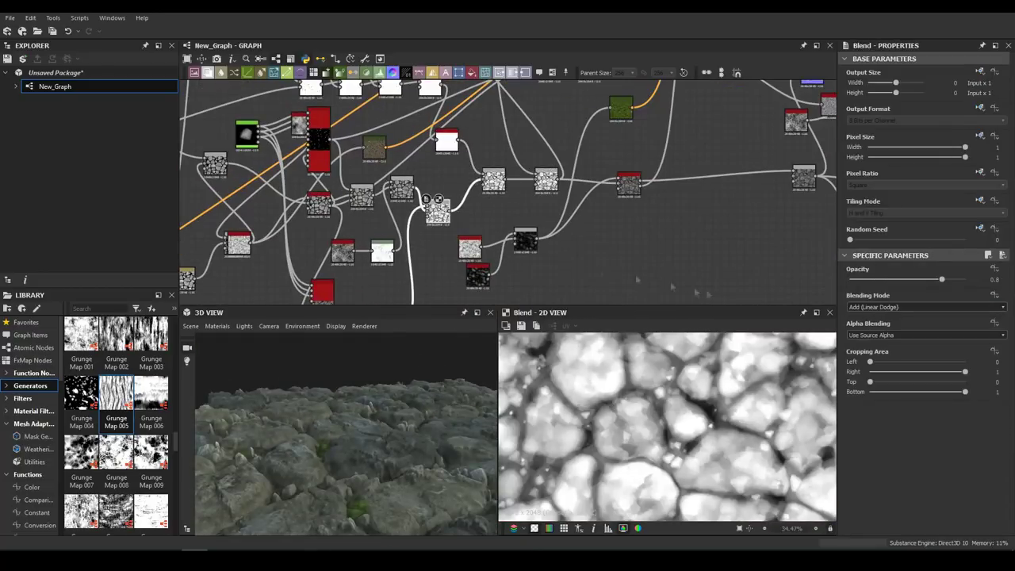
drag(941, 280, 909, 280)
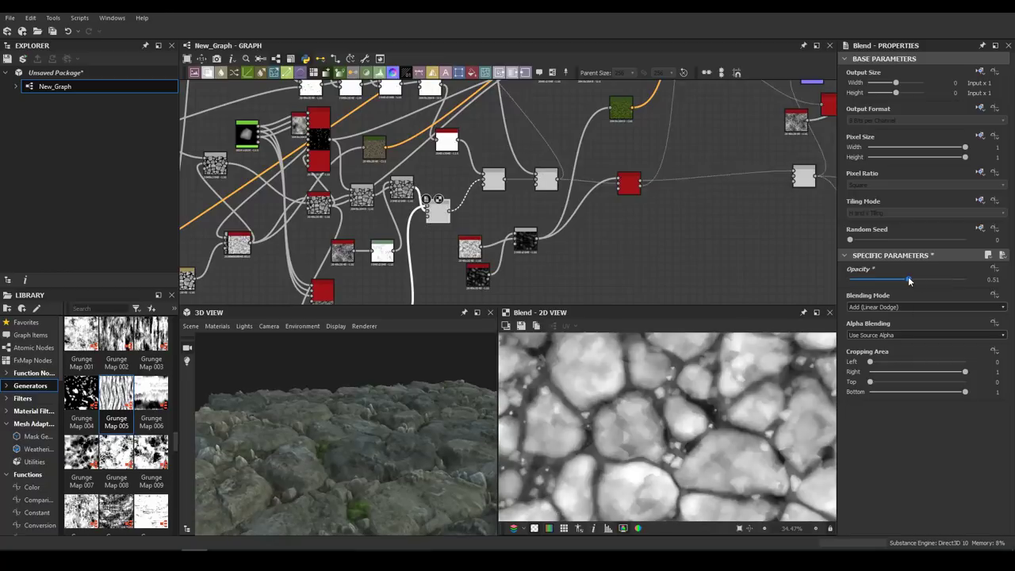
- Switch the 3D preview mesh to a sphere
drag(372, 428, 405, 410)
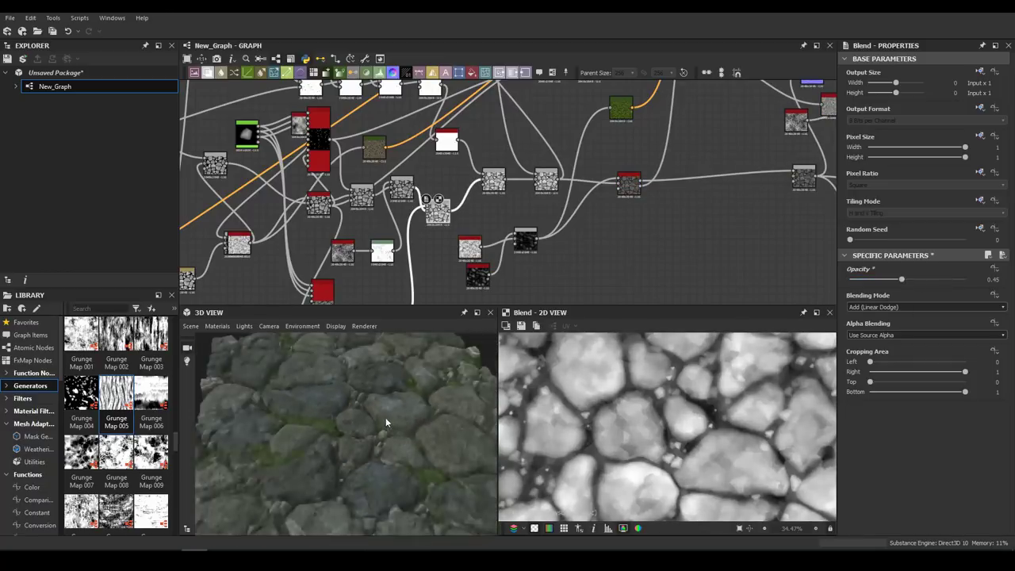
click(190, 326)
click(230, 368)
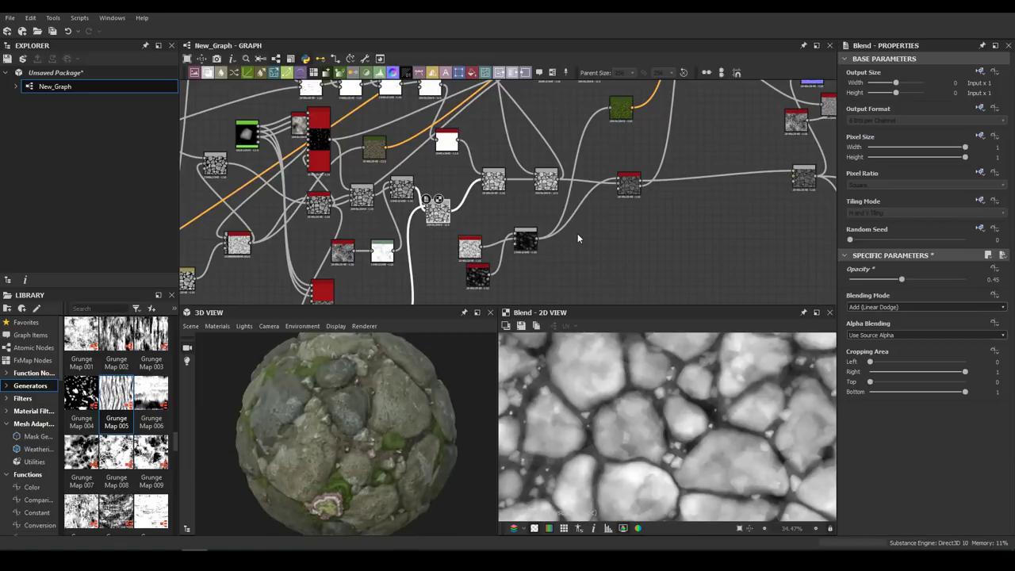
middle_drag(629, 112, 520, 143)
- Inspect the moss gradient keys near 0.545, 0.654 and 0.634 in the Gradient Editor
double_click(516, 141)
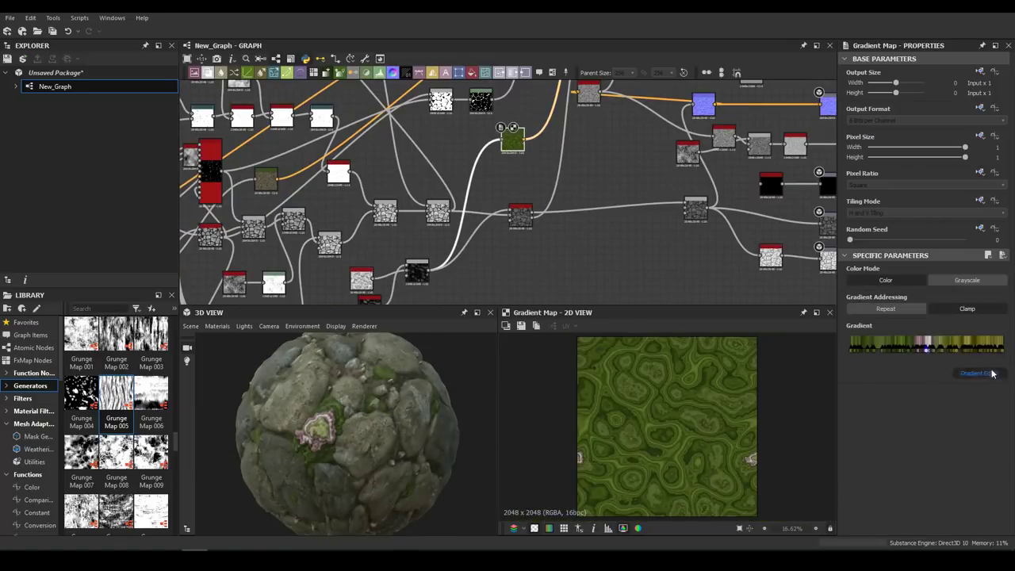
click(992, 374)
click(508, 221)
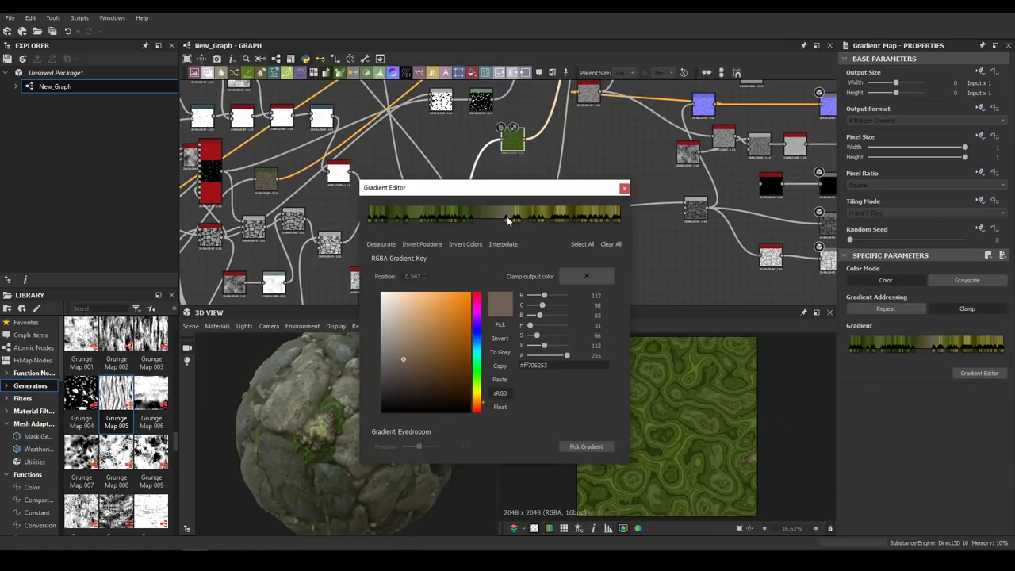
click(449, 223)
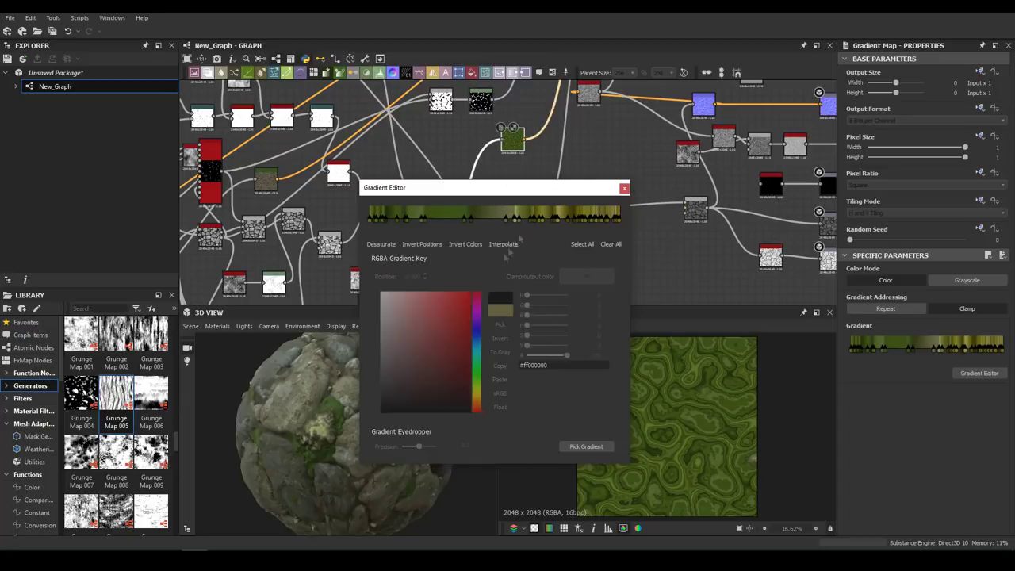
click(514, 219)
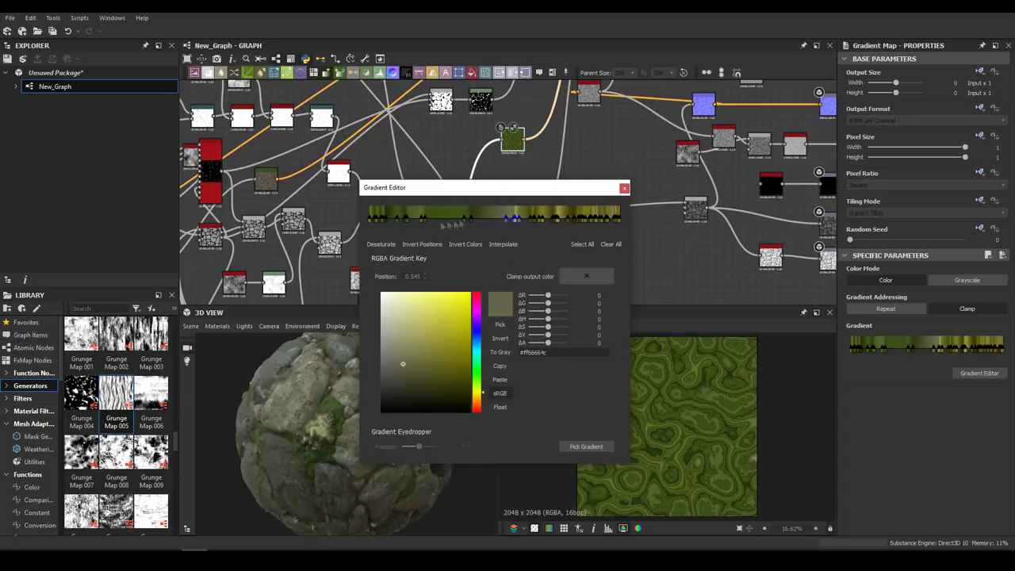
click(520, 227)
click(539, 222)
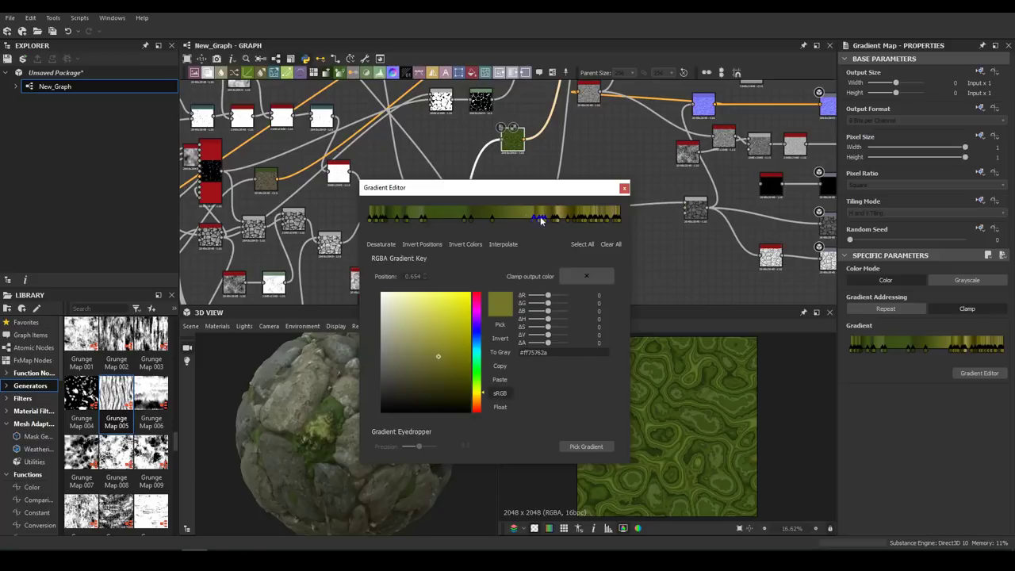
click(509, 226)
click(528, 224)
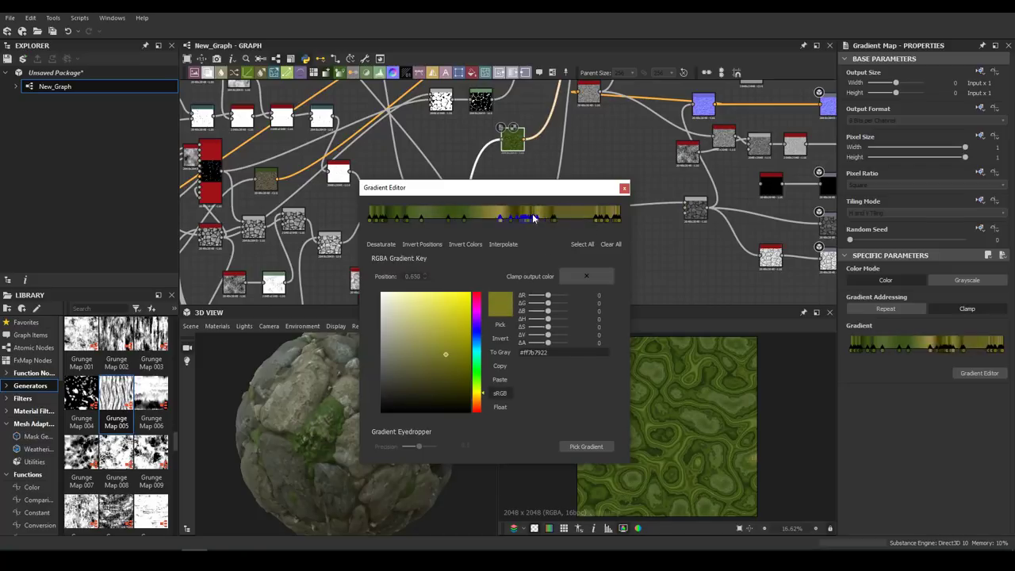
click(357, 399)
scroll(357, 399, up, 3)
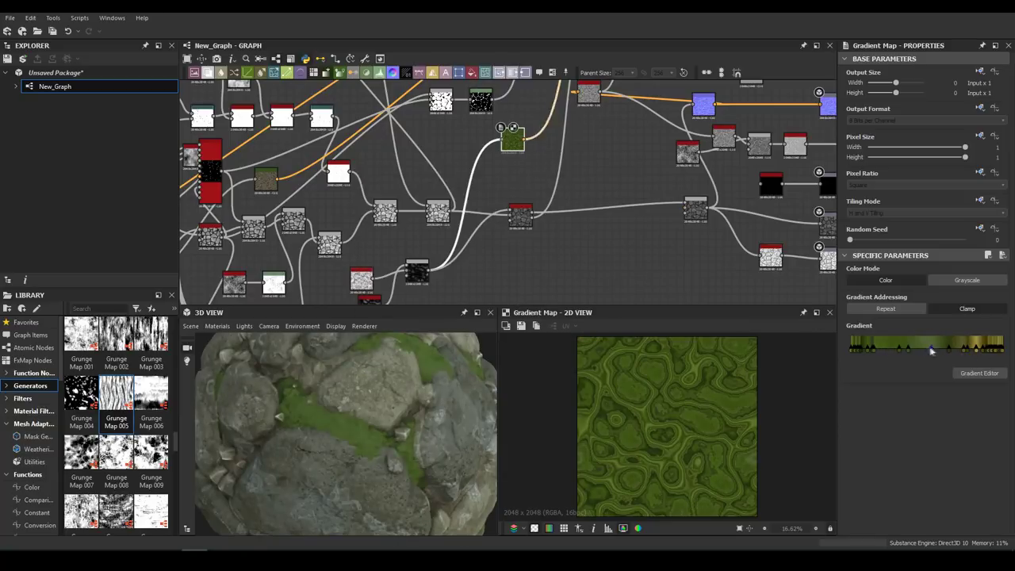
- Slide a moss gradient key slightly left to retune the green moss pattern
drag(892, 358, 877, 353)
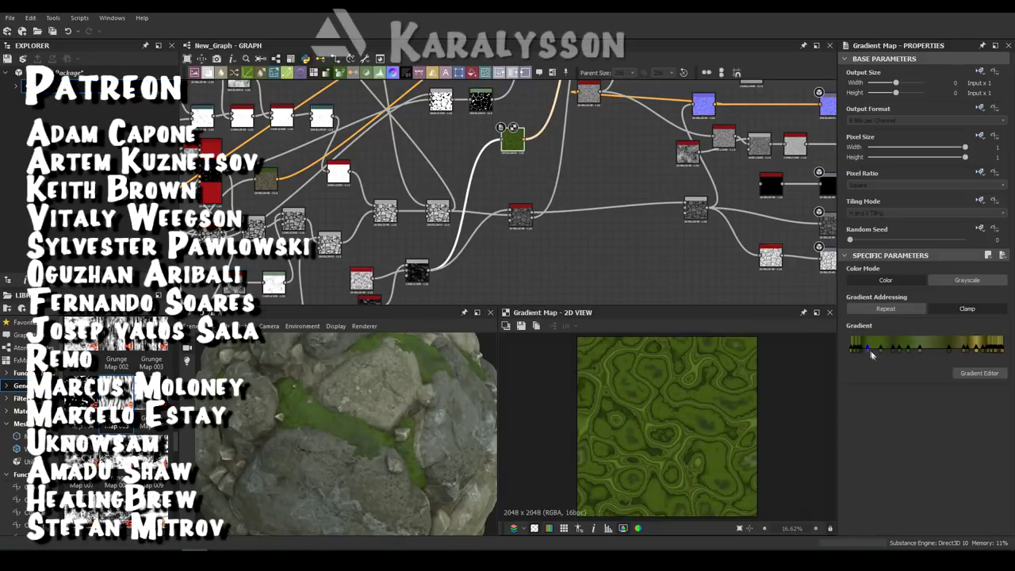